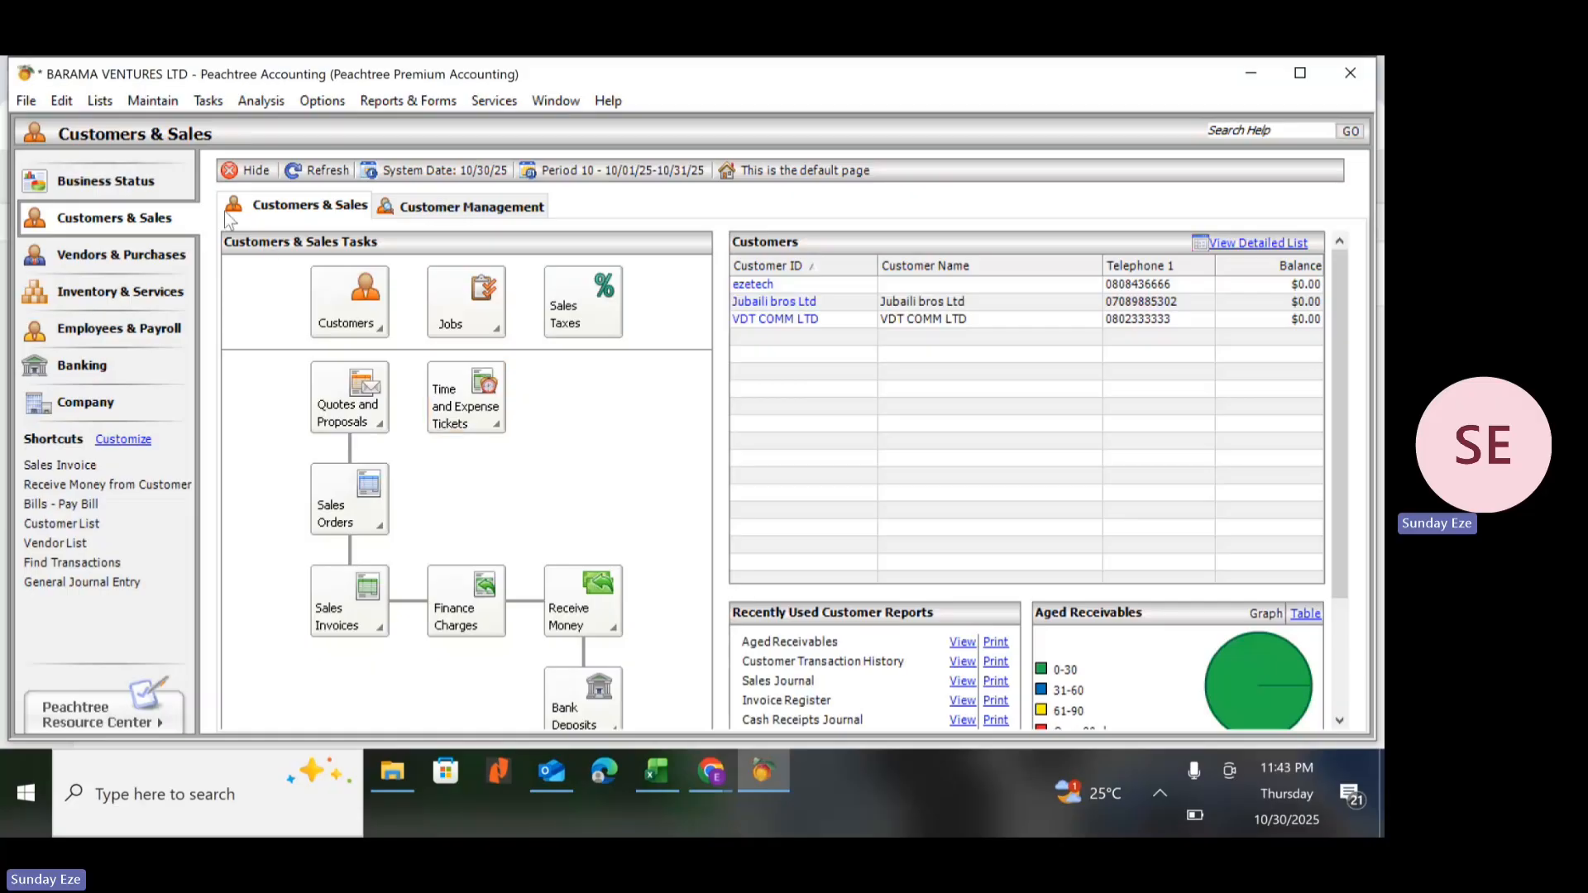
Open the inventory item maintenance window for setting up stock records.
{"action": "left_click", "coordinate": [157, 105]}
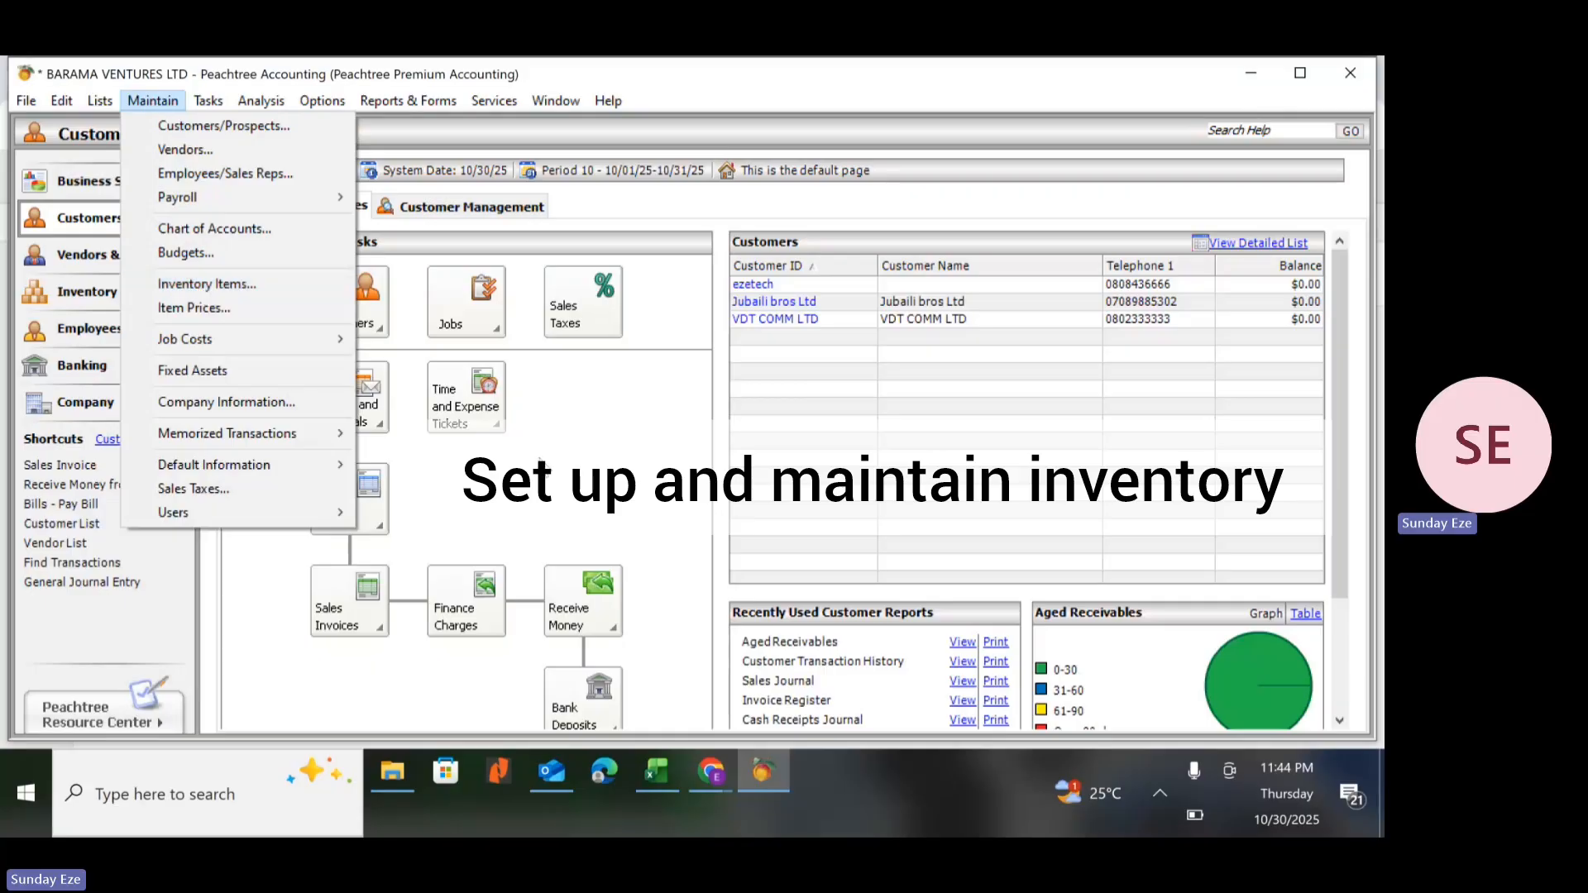
{"action": "left_click", "coordinate": [540, 460]}
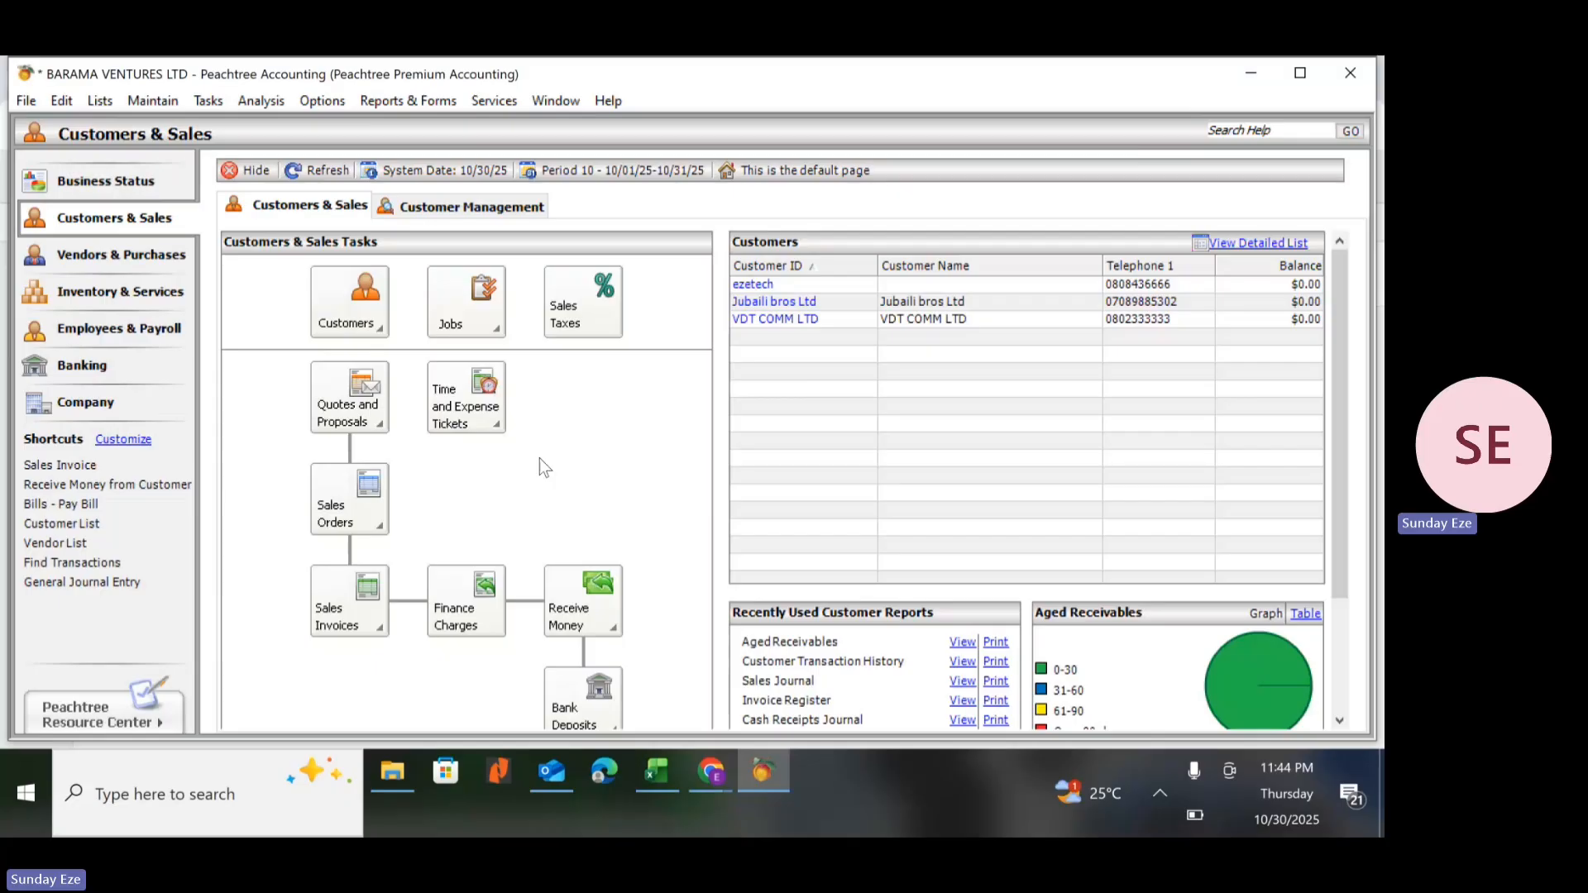
{"action": "left_click", "coordinate": [157, 99]}
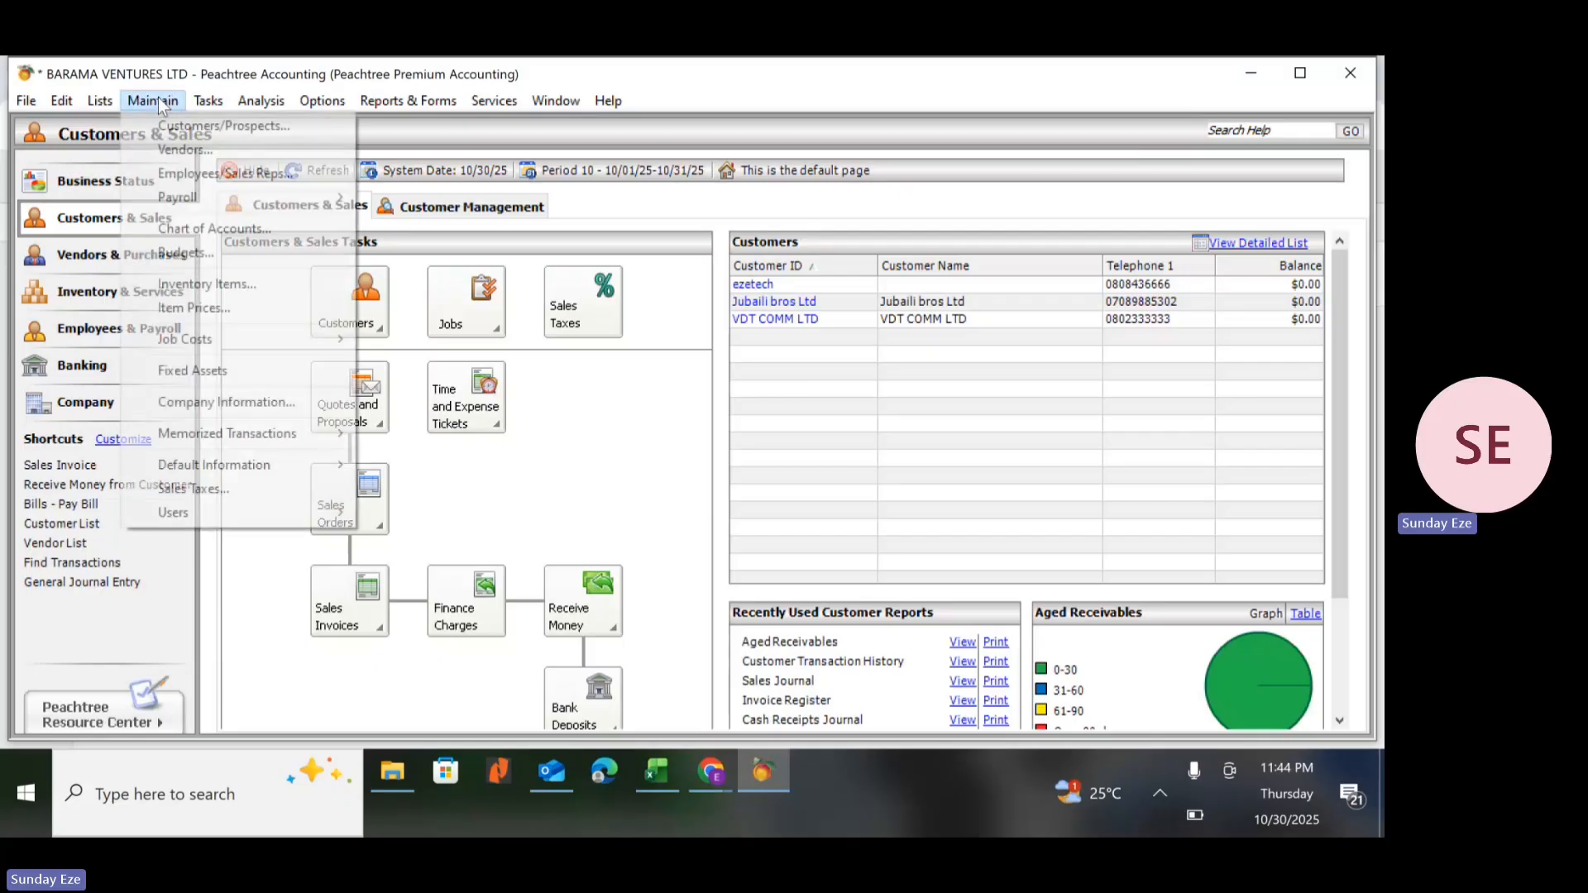
{"action": "left_click", "coordinate": [198, 285]}
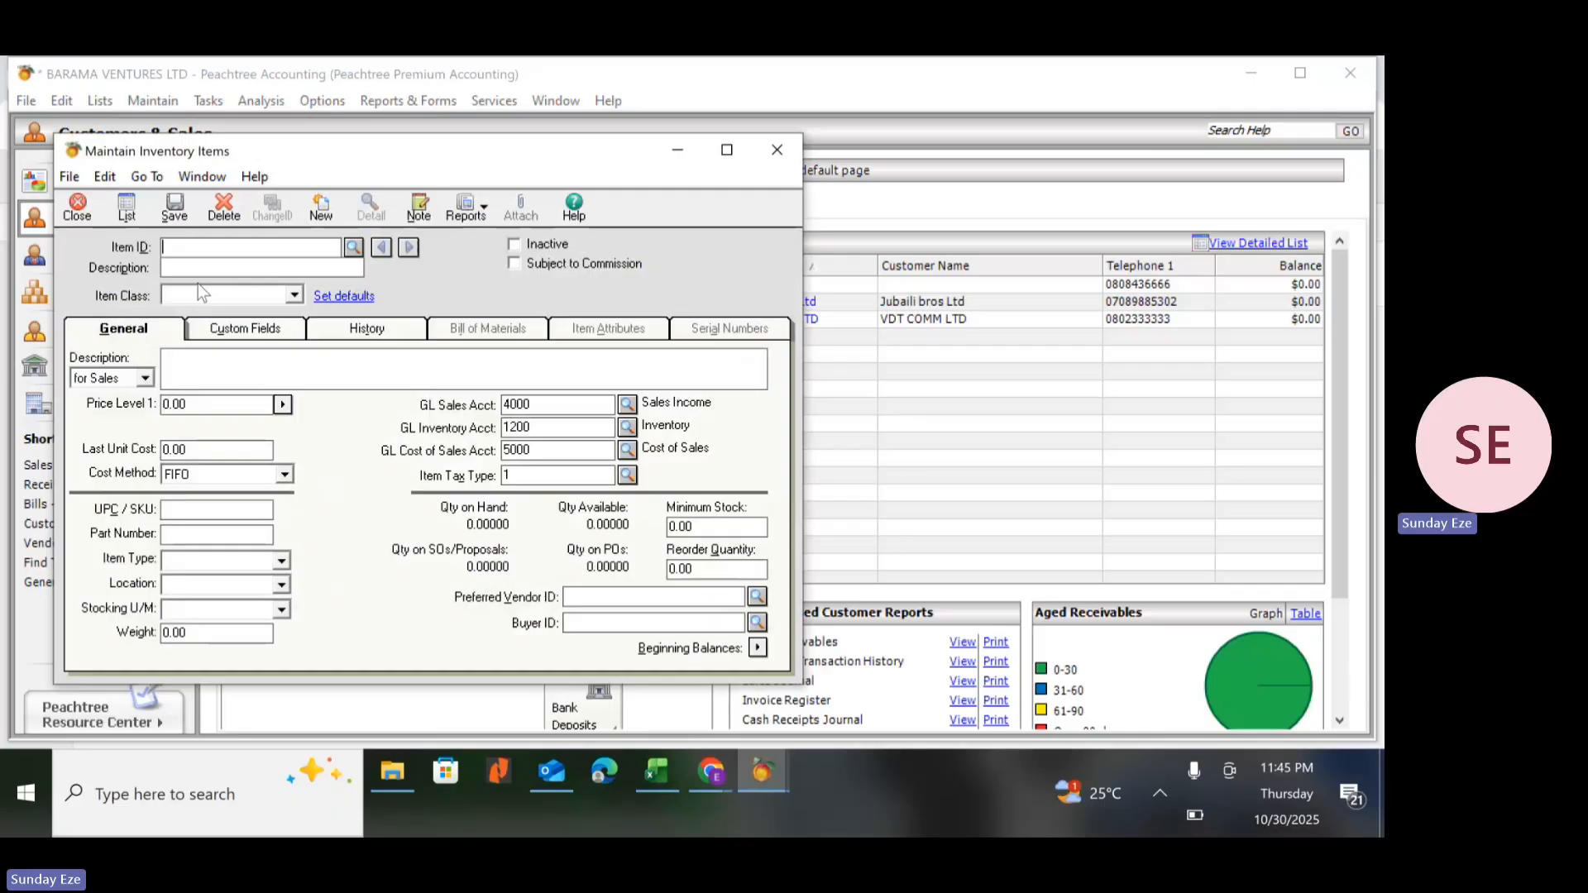
Switch to the Excel INVENTORY sheet and review the products, unit amounts, quantities and sales prices.
{"action": "left_click", "coordinate": [658, 772]}
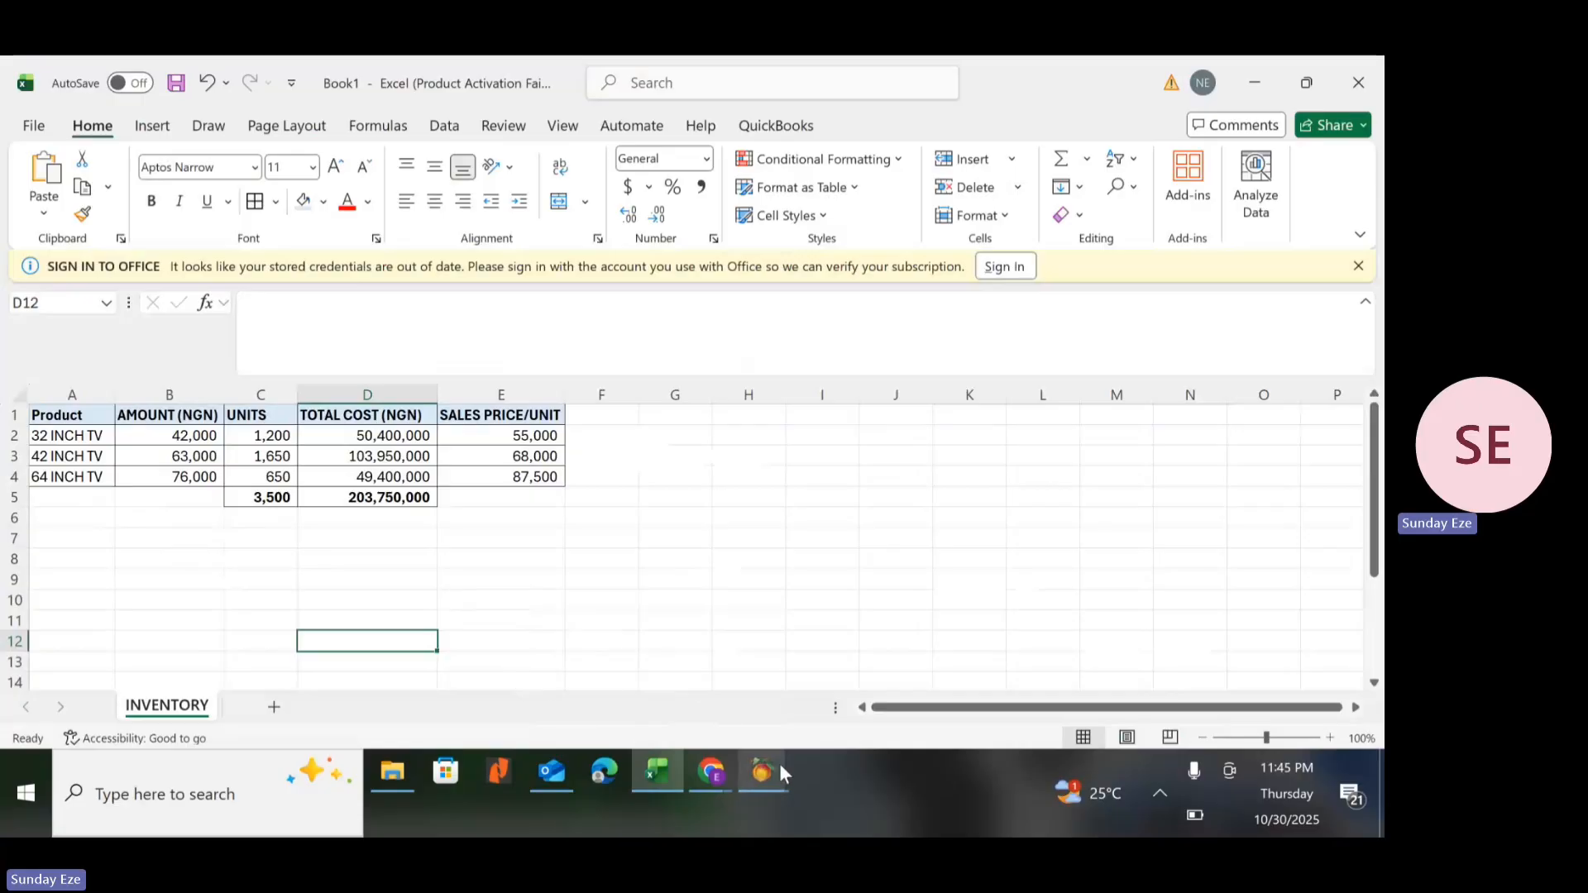
{"action": "mouse_move", "coordinate": [761, 771]}
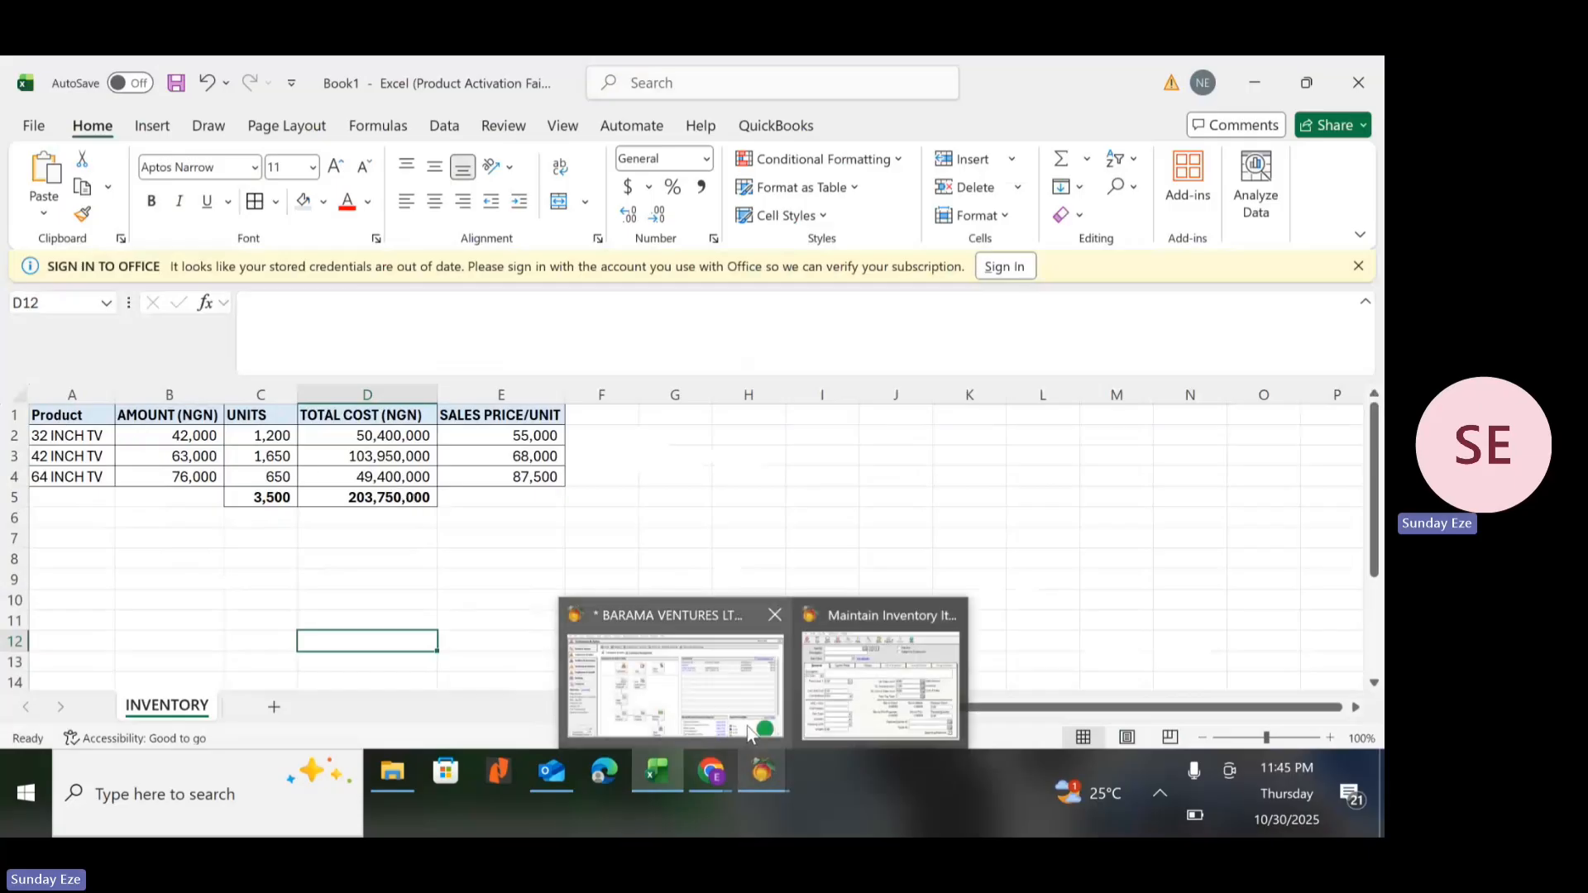
{"action": "left_click", "coordinate": [830, 700]}
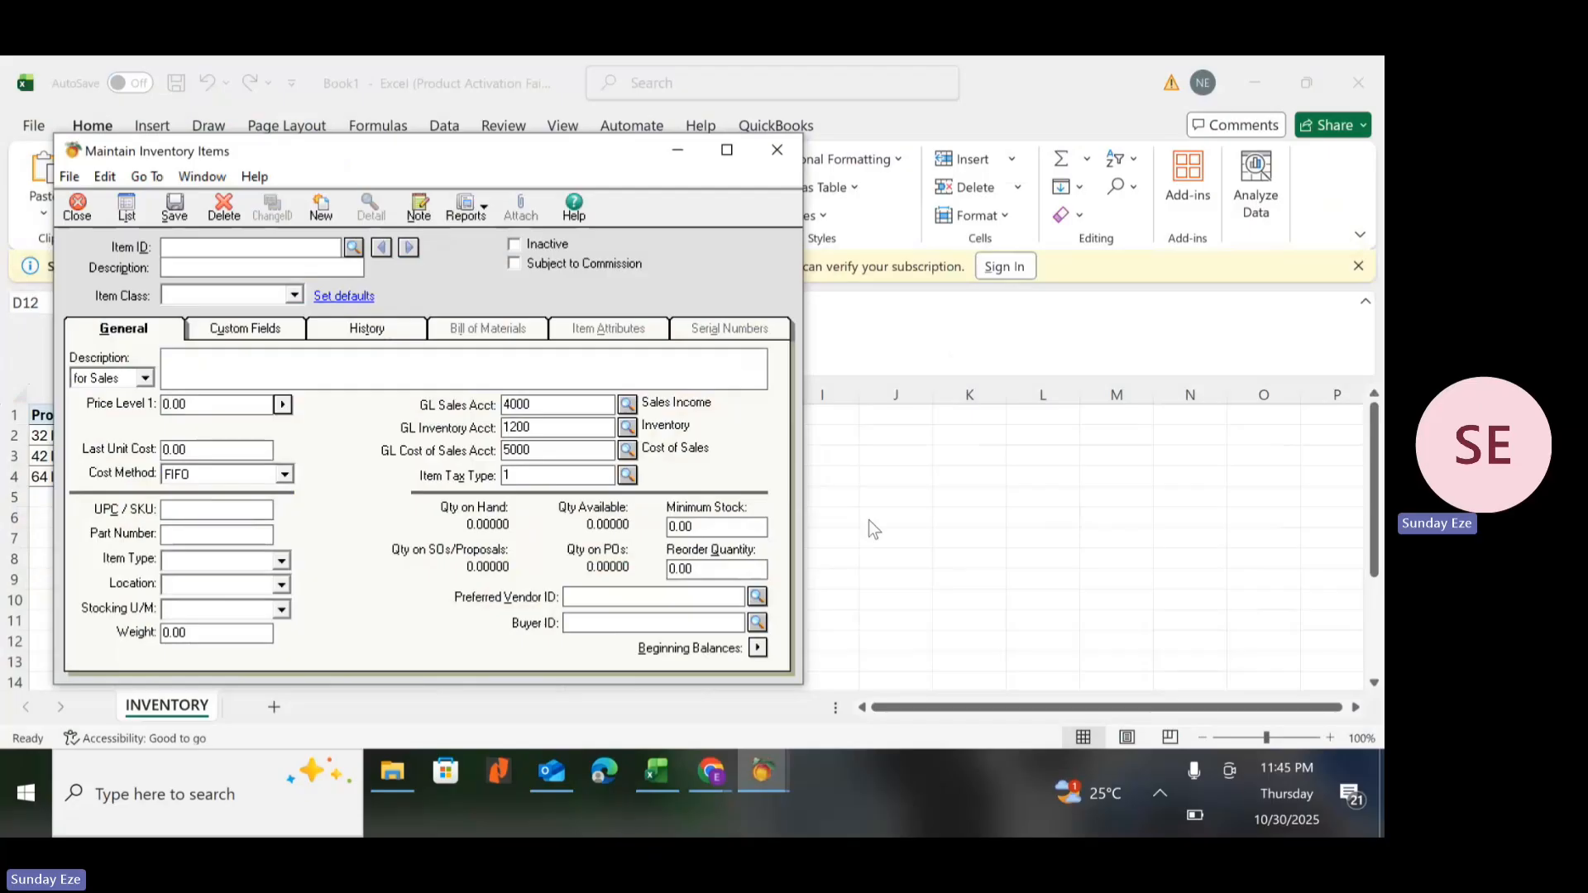
{"action": "left_click", "coordinate": [817, 702]}
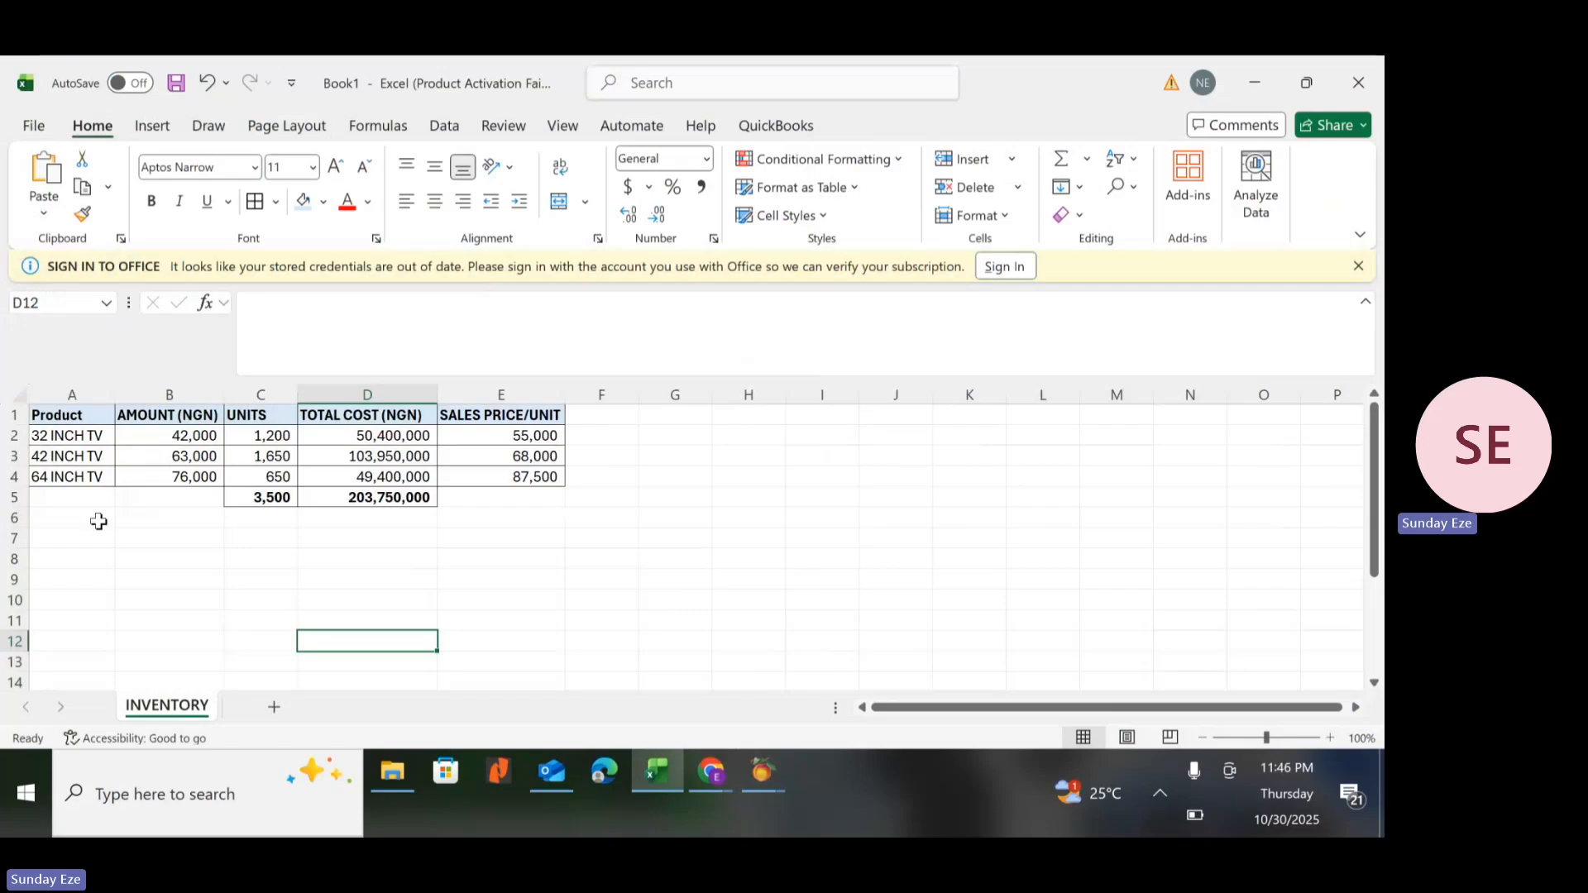
{"action": "key", "text": "alt+Tab"}
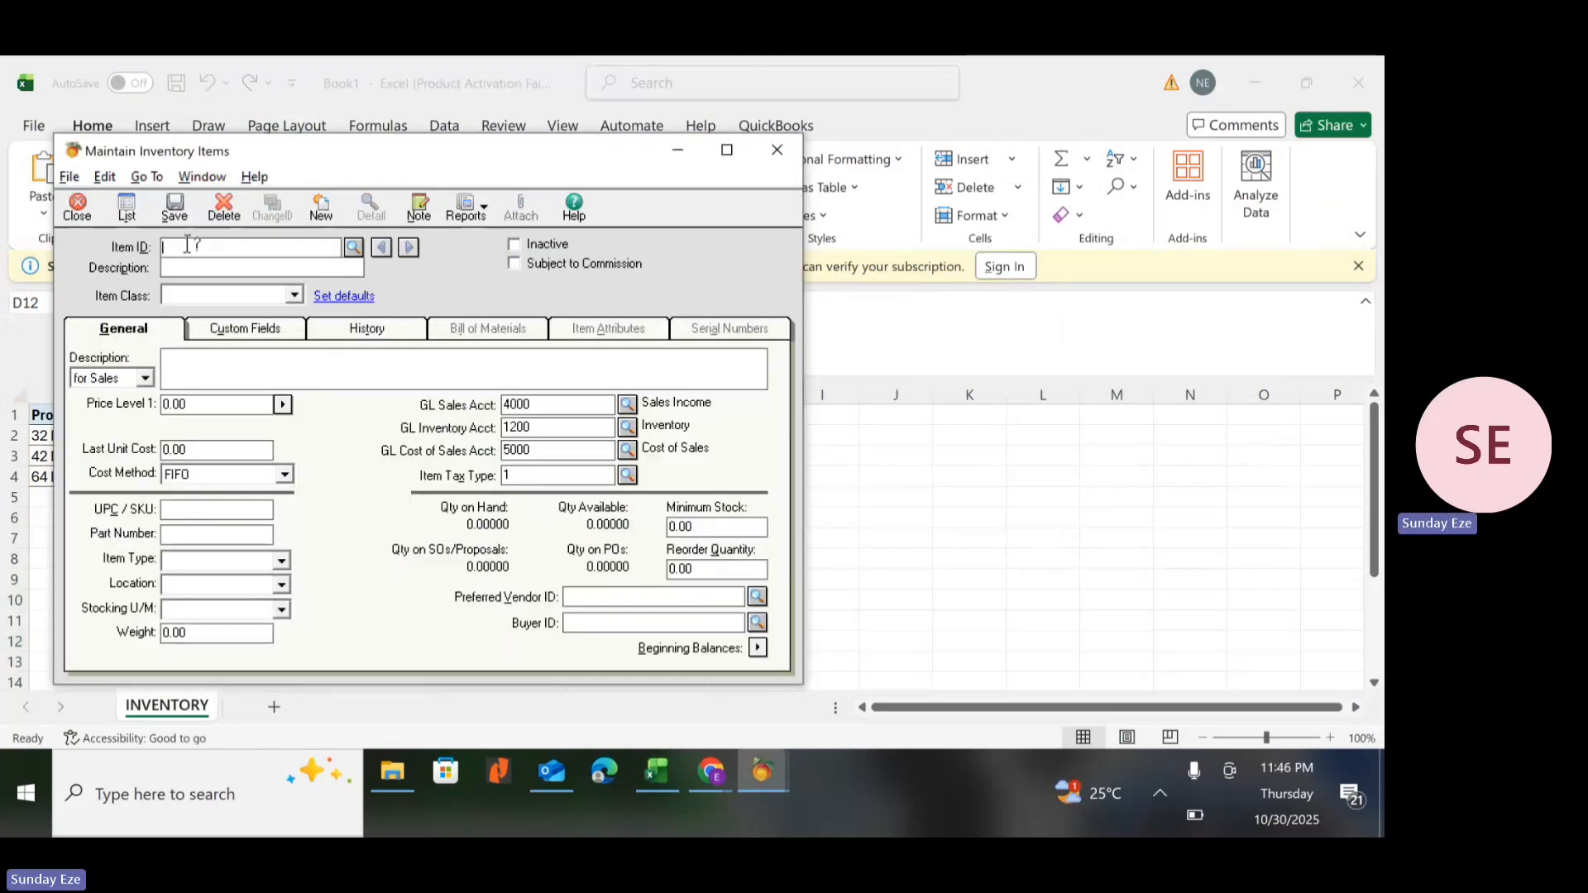
{"action": "key", "text": "alt+Tab"}
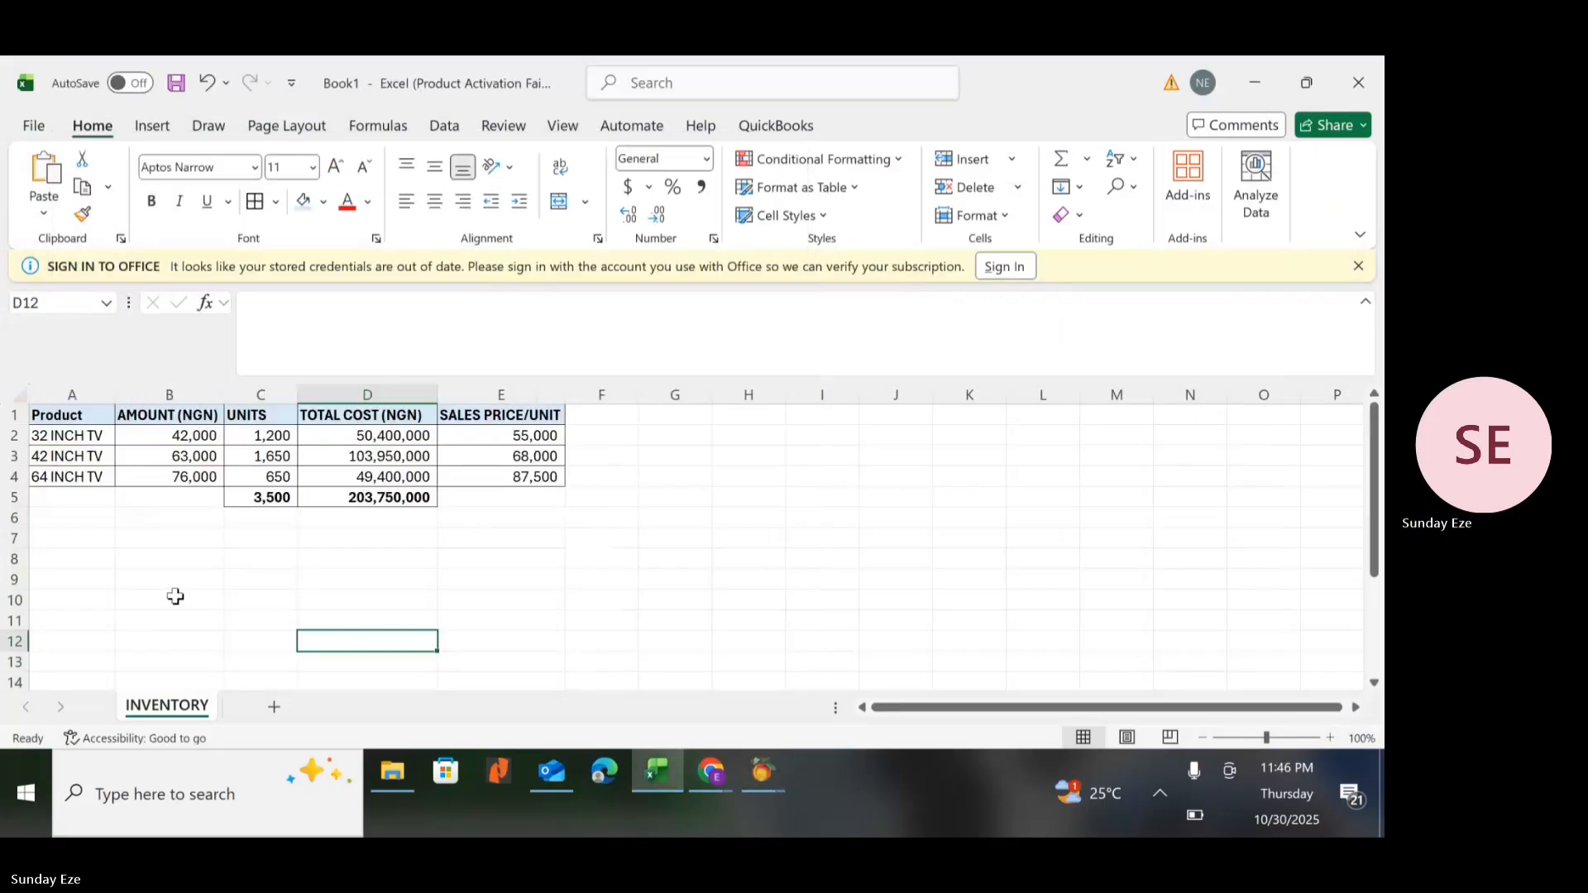
Copy 32 INCH TV from the Excel sheet into Peachtree's item ID and description, and set the item class to Stock item.
{"action": "left_click", "coordinate": [52, 436]}
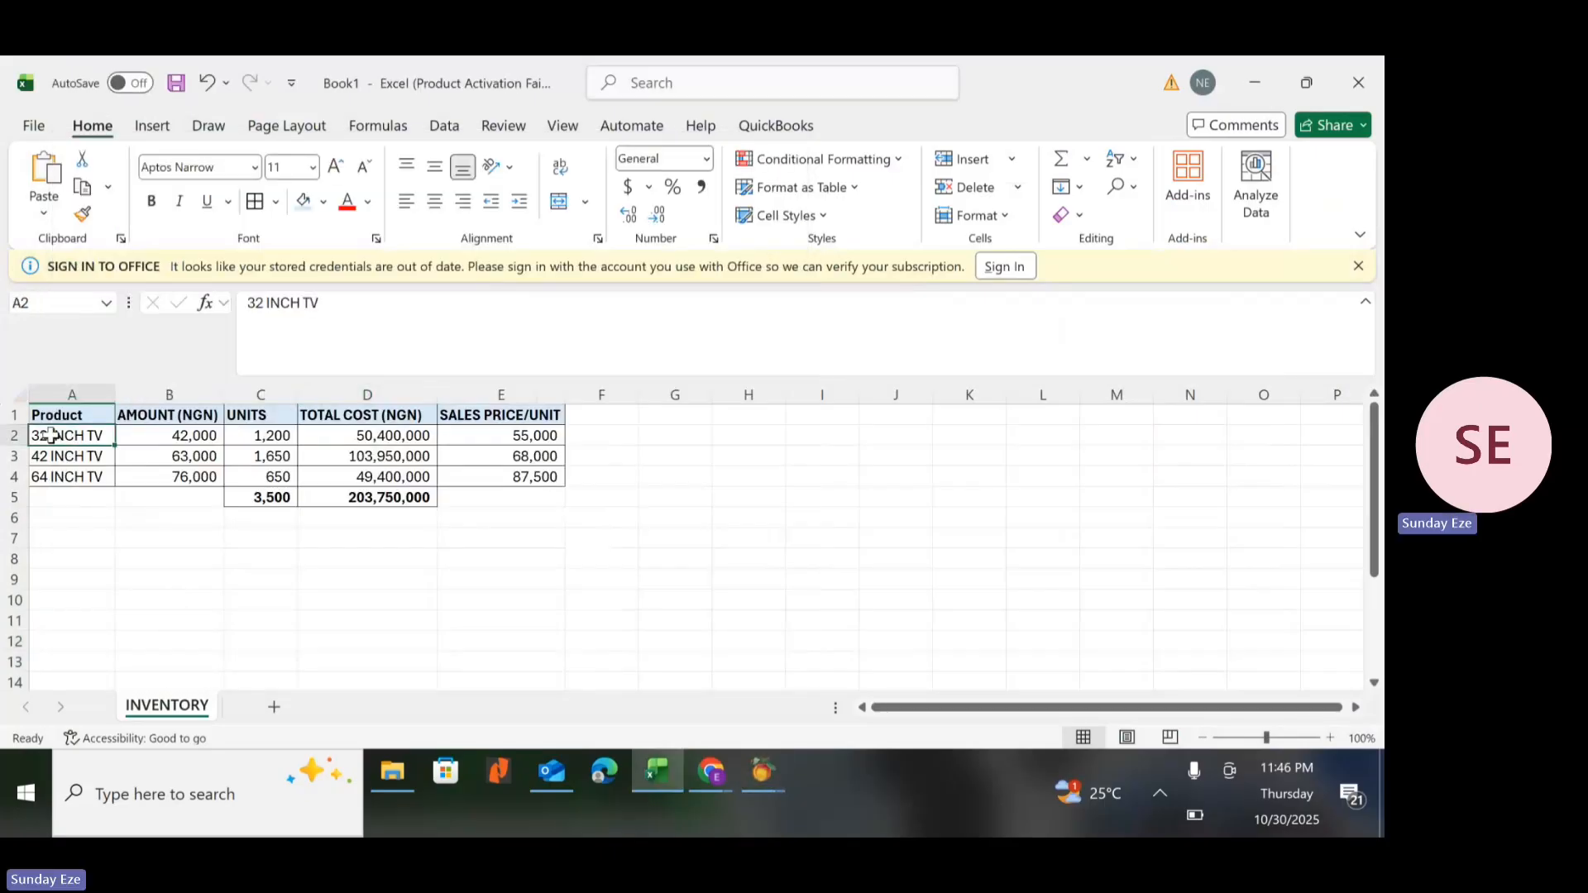
{"action": "key", "text": "ctrl+c"}
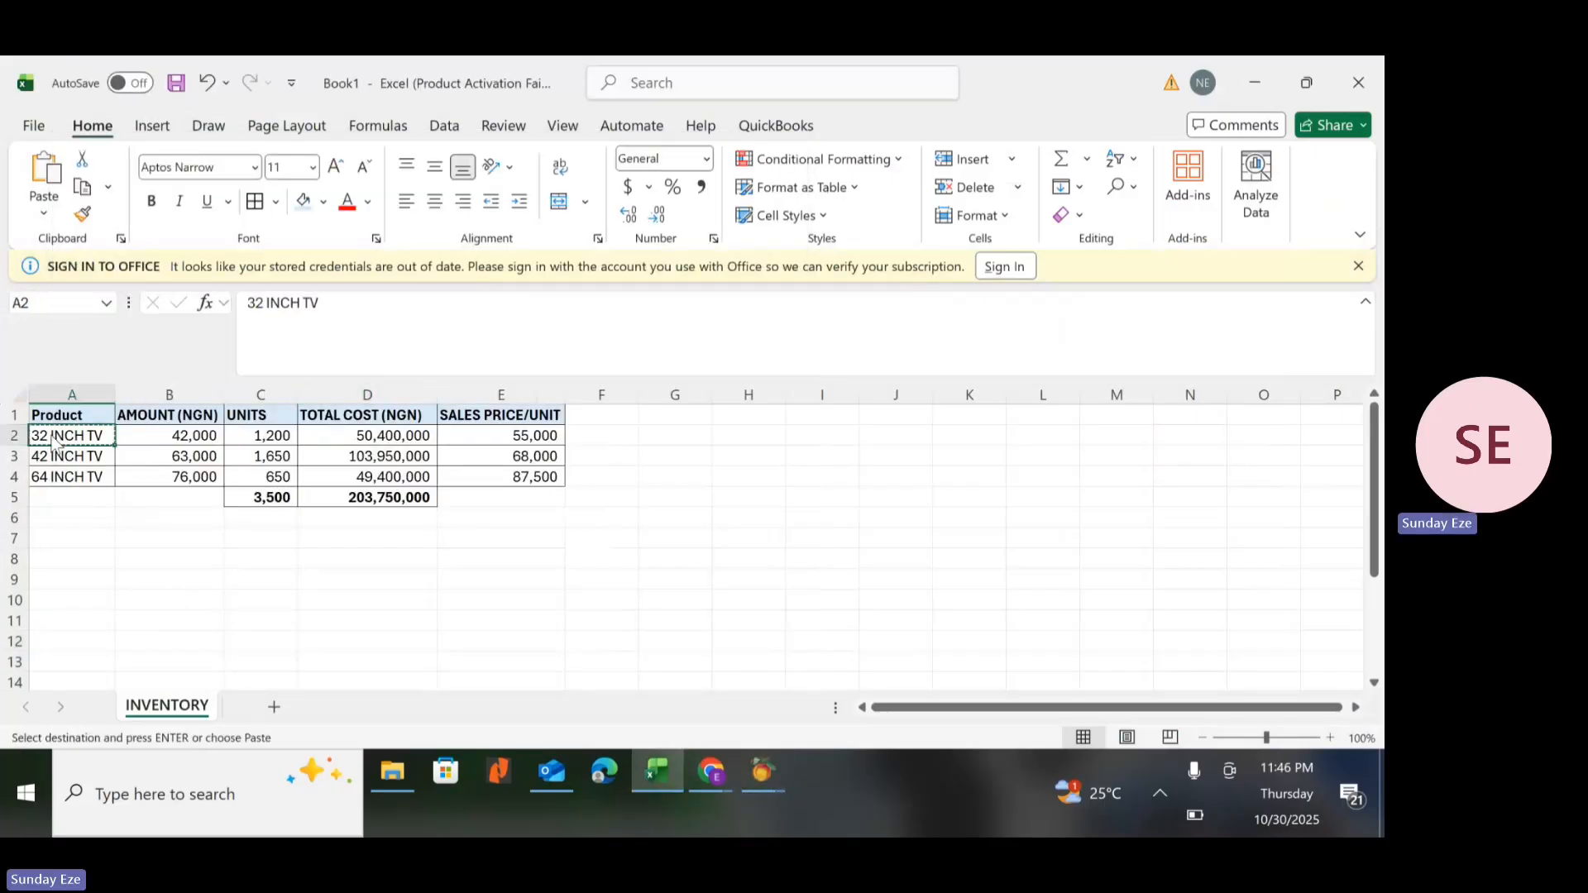
{"action": "key", "text": "alt+Tab"}
{"action": "key", "text": "ctrl+v"}
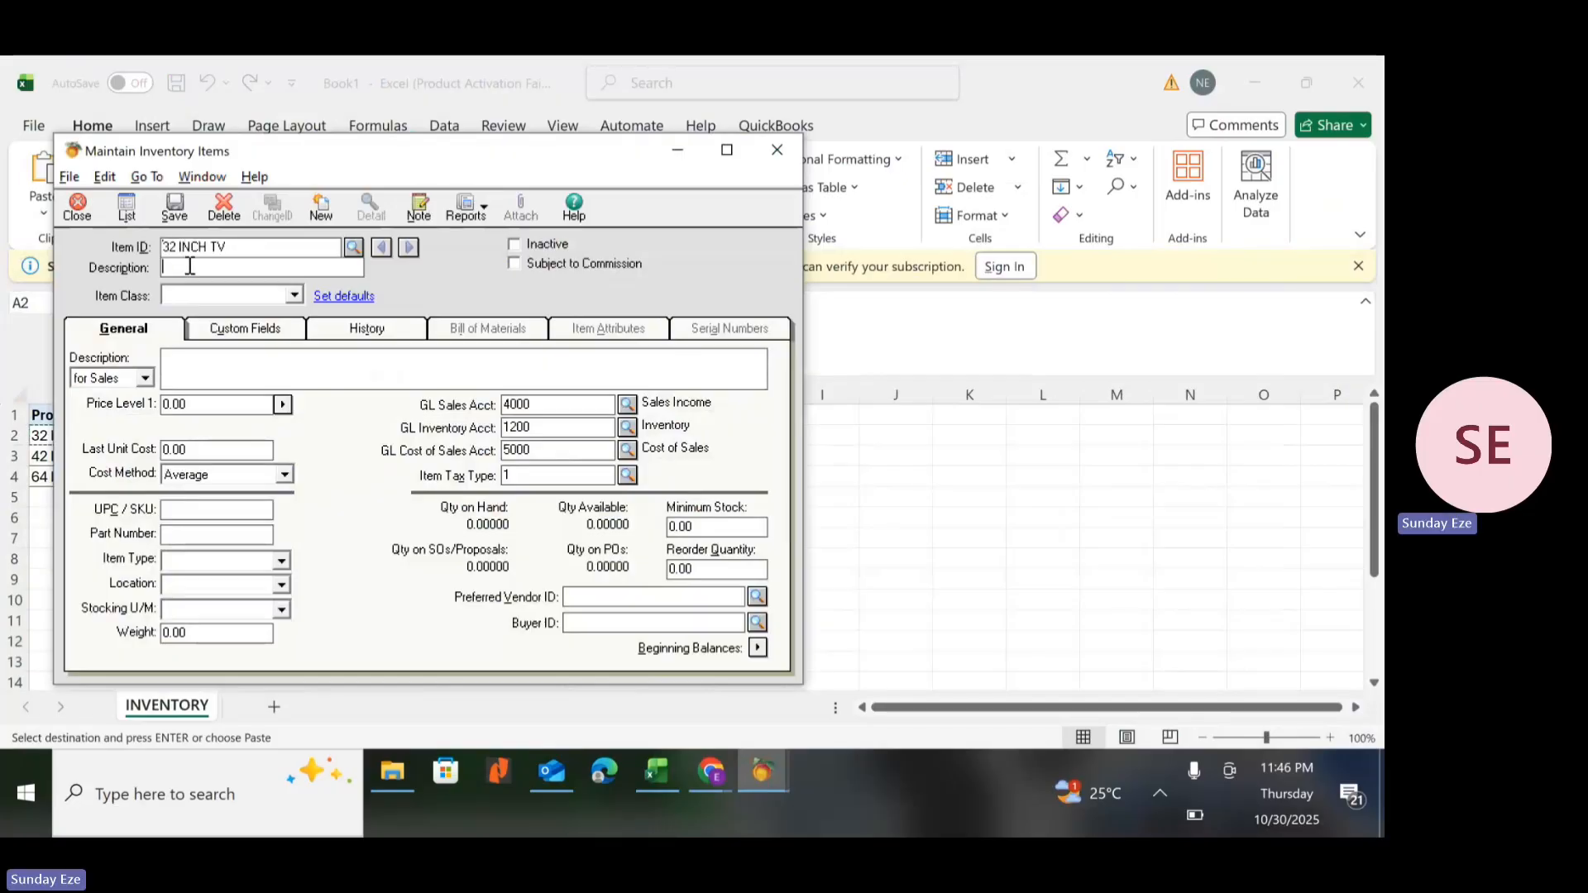
{"action": "key", "text": "ctrl+v"}
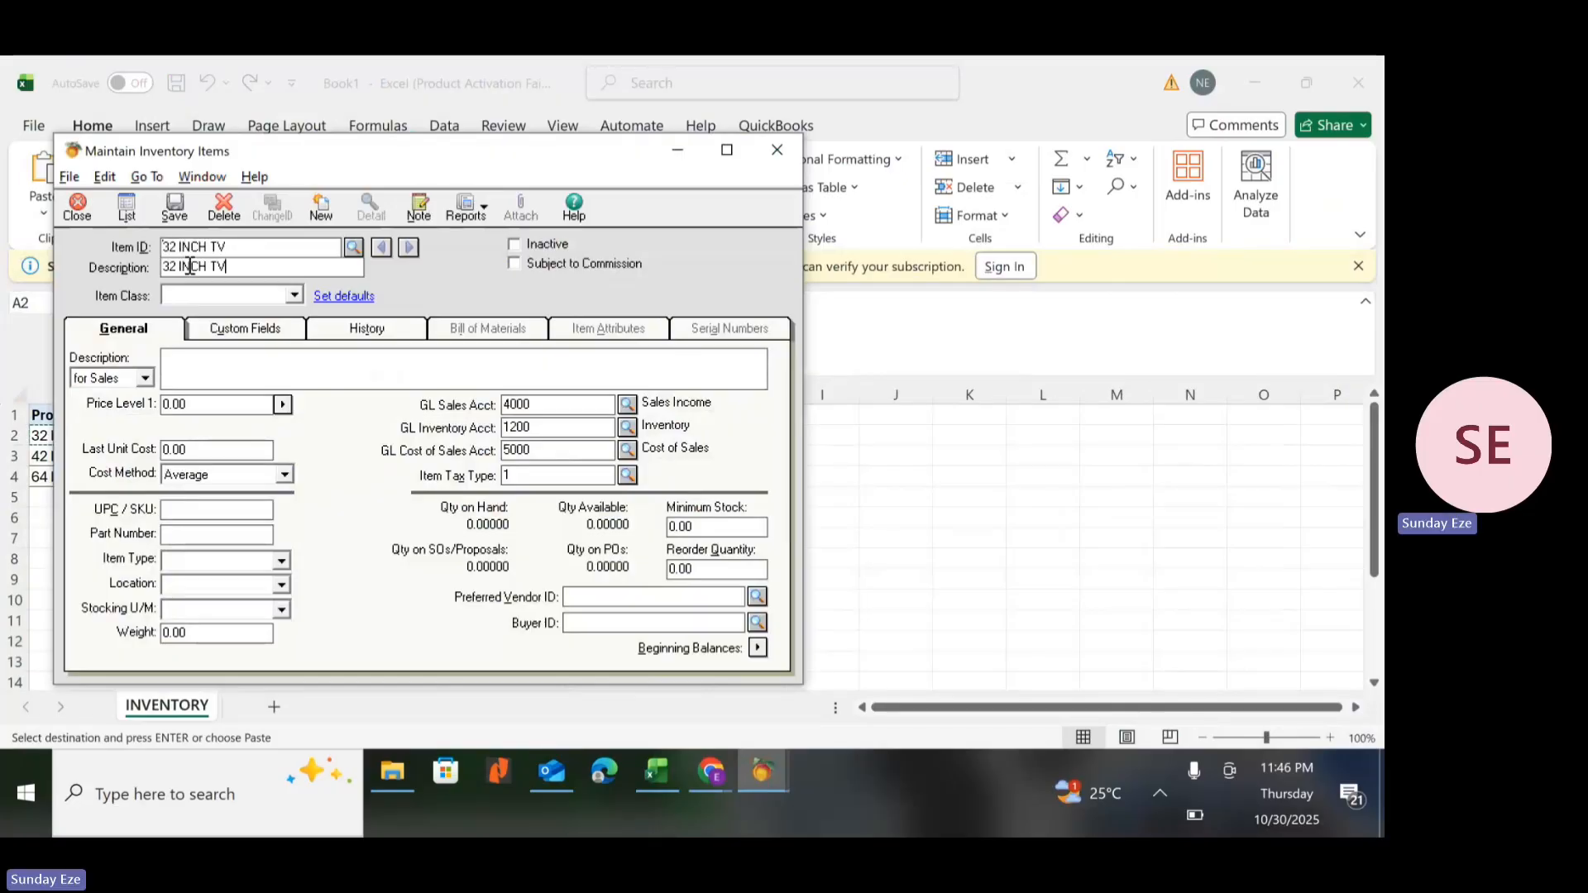
{"action": "left_click", "coordinate": [294, 297]}
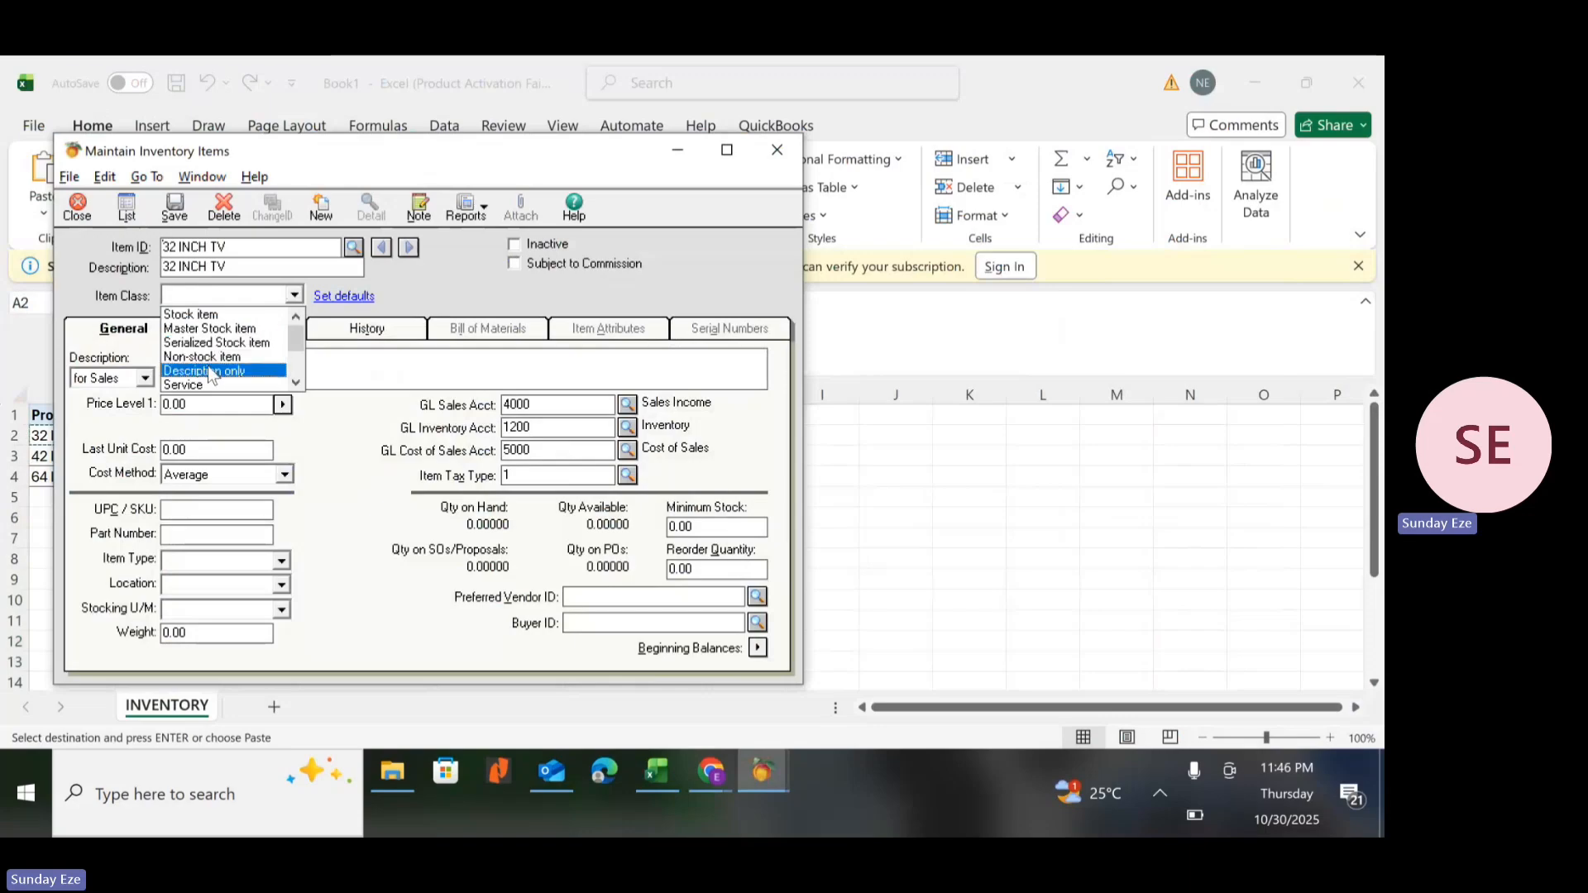
{"action": "left_click", "coordinate": [209, 318]}
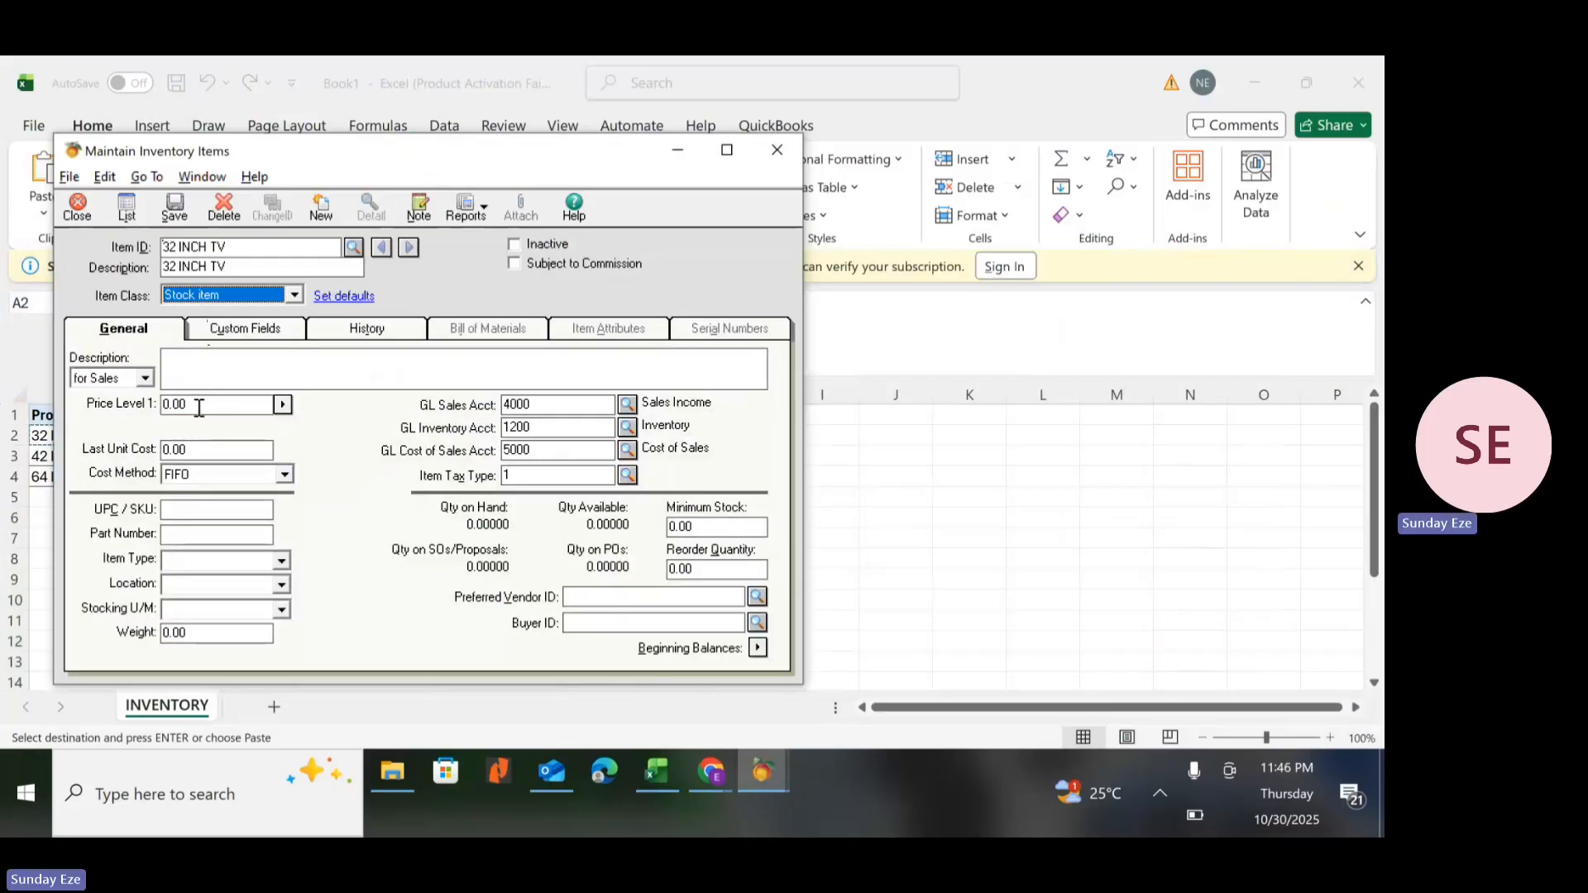
Look up the 32 INCH TV's sales price in Excel and enter 55000 as its Price Level 1 in Peachtree.
{"action": "key", "text": "alt+Tab"}
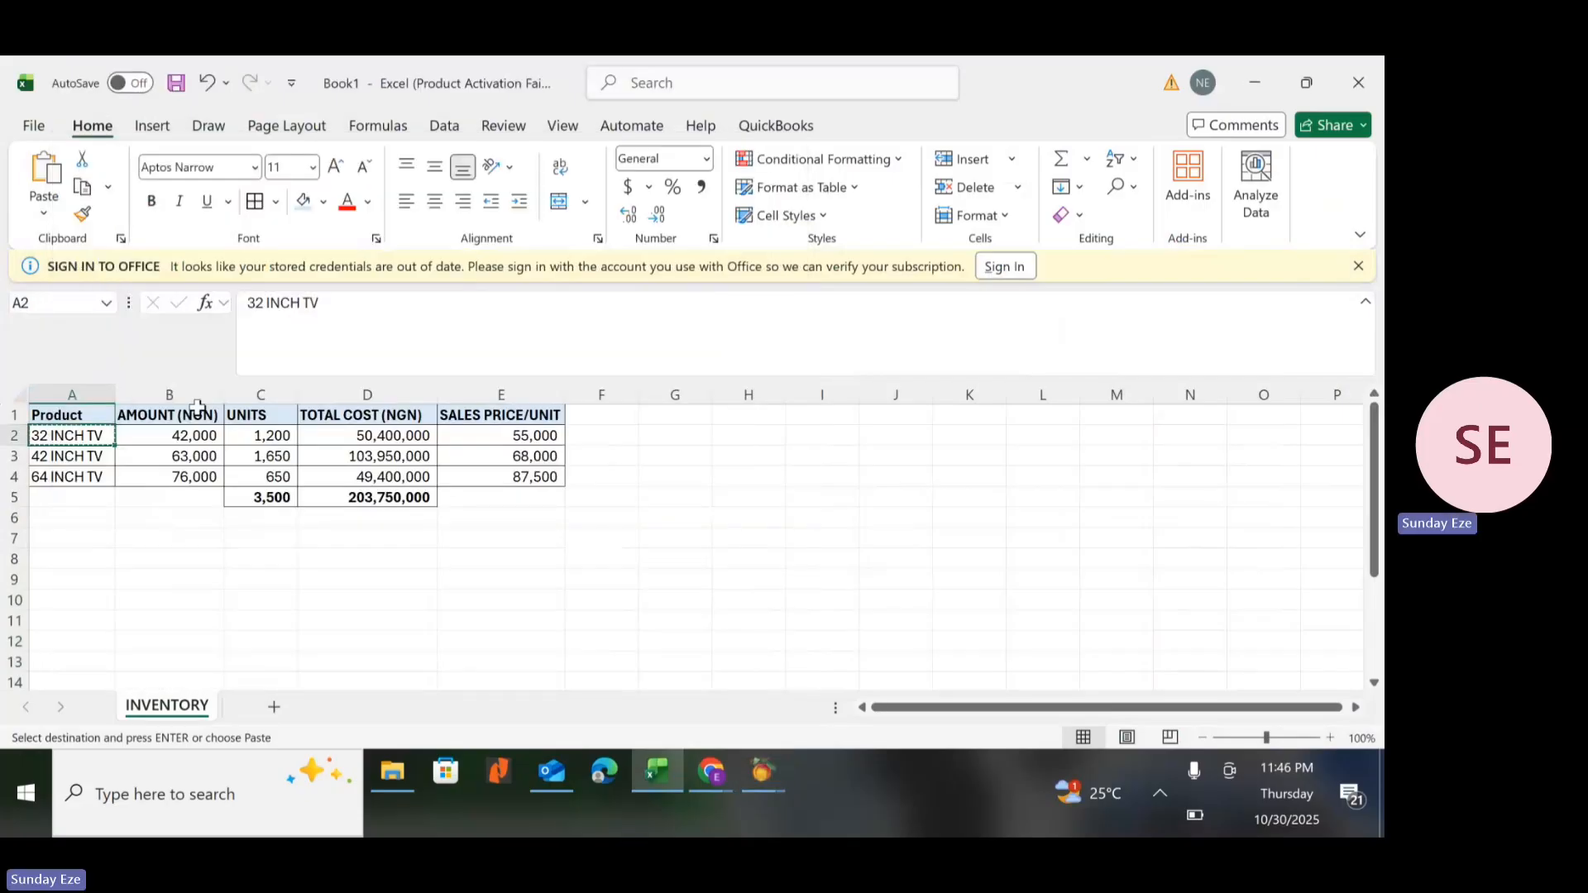
{"action": "left_click", "coordinate": [491, 439]}
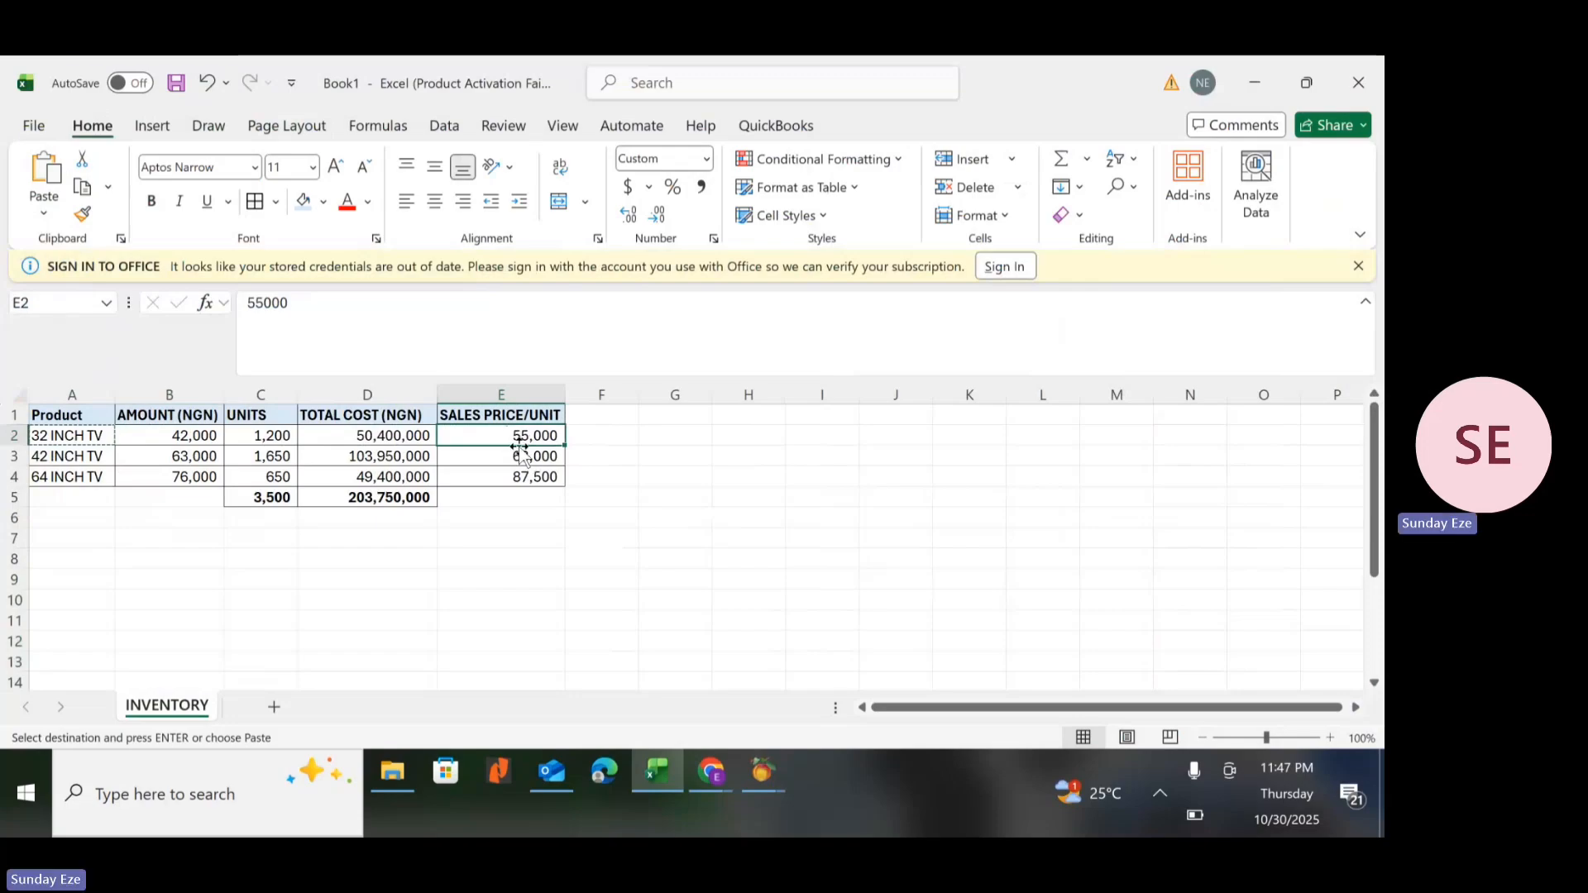
{"action": "key", "text": "alt+Tab"}
{"action": "left_click_drag", "start_coordinate": [213, 404], "coordinate": [161, 405]}
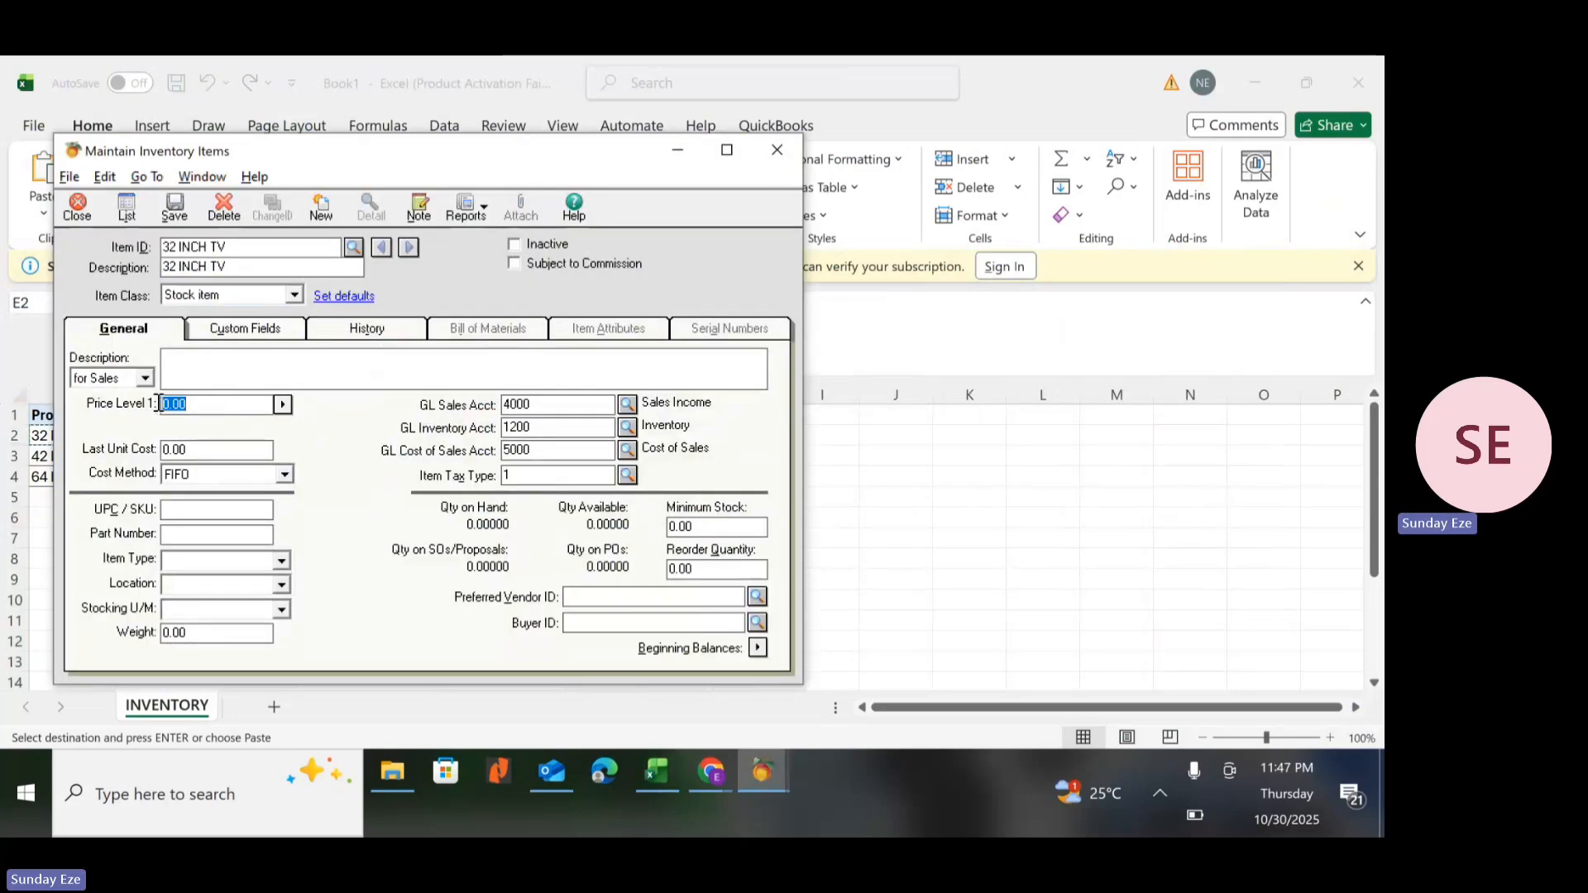
{"action": "type", "text": "55000"}
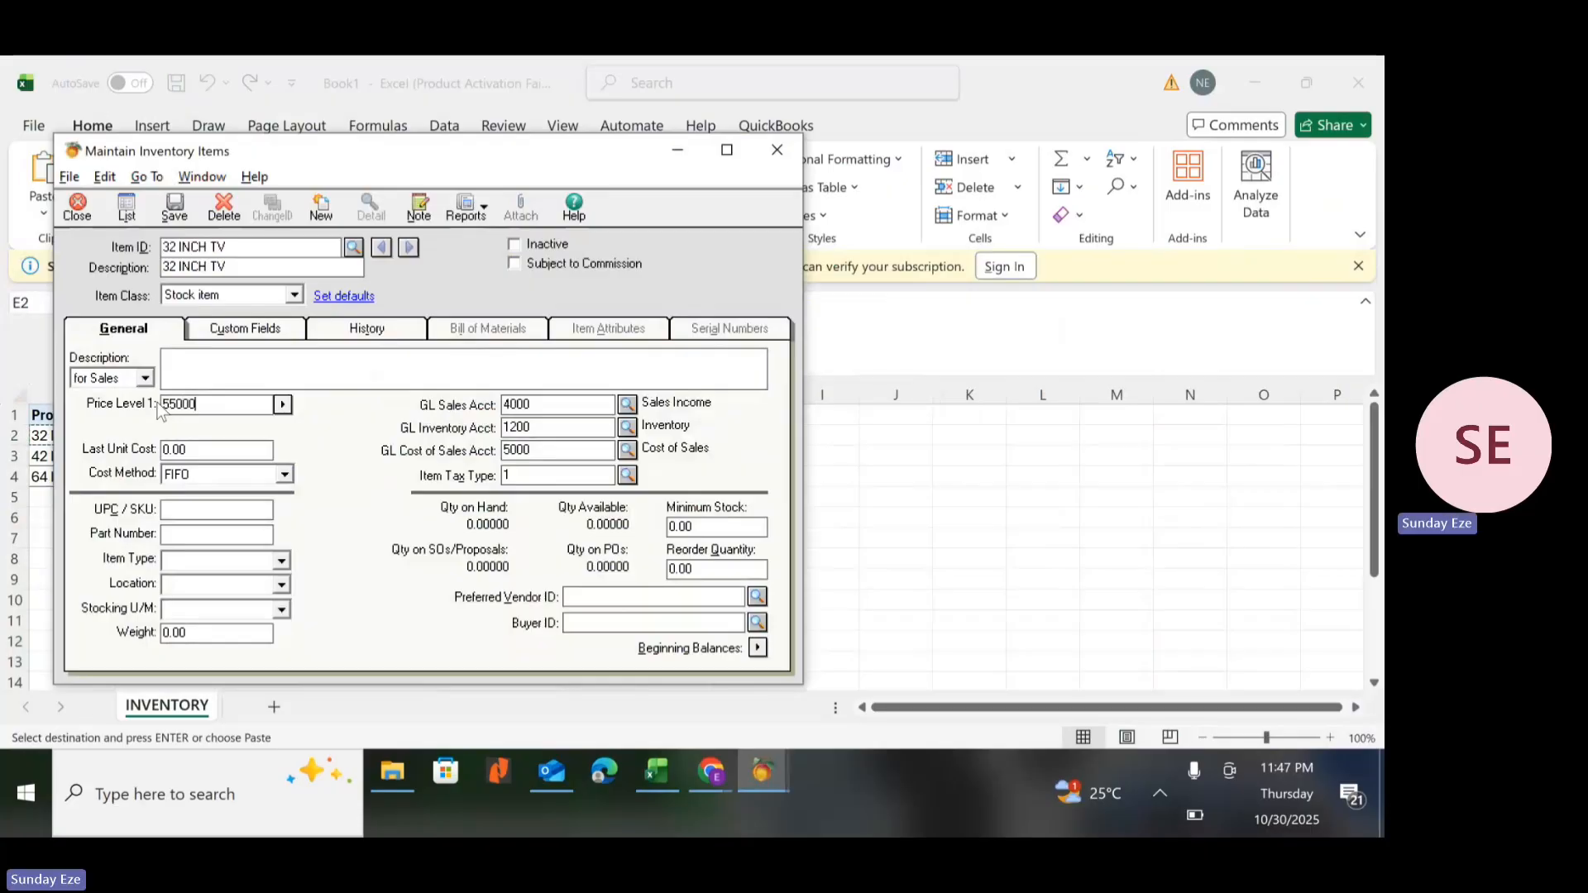
{"action": "key", "text": "Tab"}
Look up the 32 INCH TV's unit amount in Excel and enter 42000 as its last unit cost in Peachtree.
{"action": "mouse_move", "coordinate": [198, 452]}
{"action": "left_mouse_down"}
{"action": "mouse_move", "coordinate": [142, 450]}
{"action": "mouse_move", "coordinate": [194, 459]}
{"action": "left_mouse_up"}
{"action": "key", "text": "alt+Tab"}
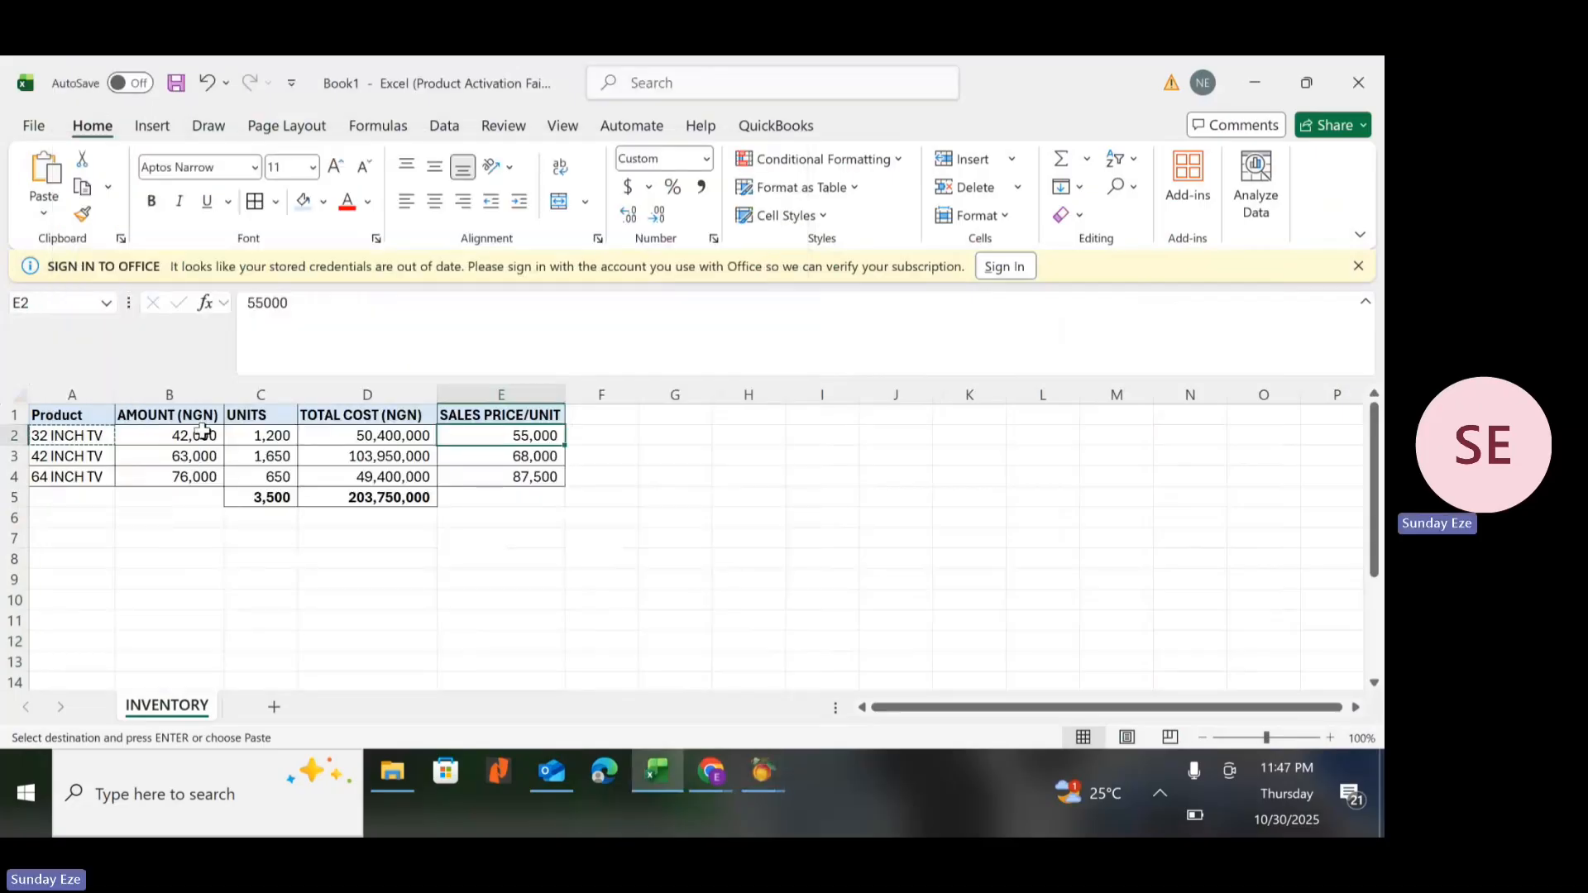
{"action": "left_click", "coordinate": [199, 436]}
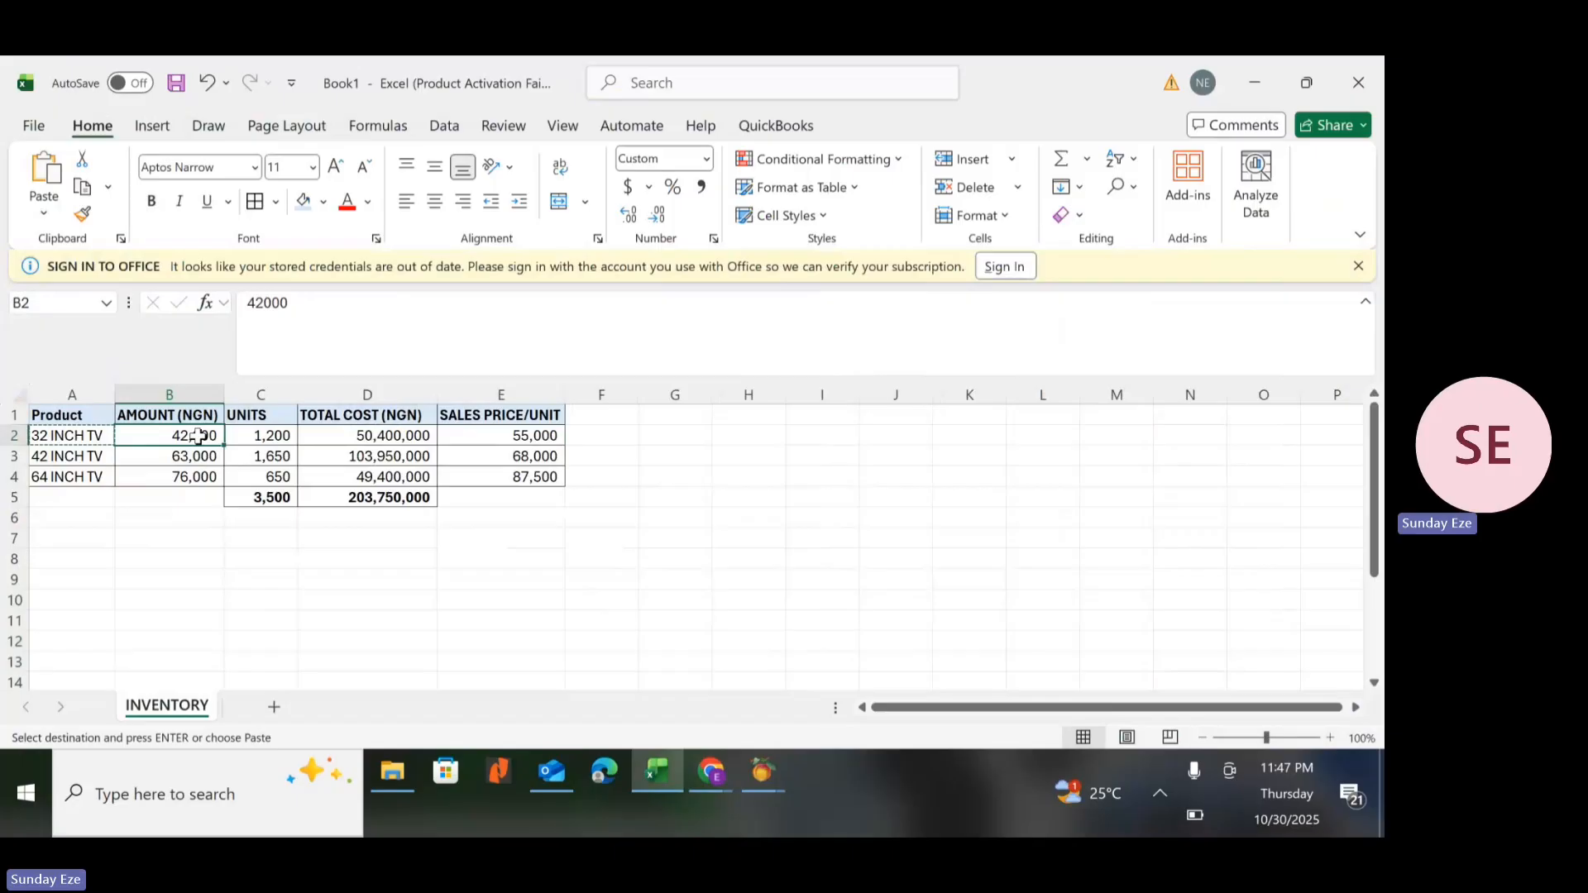
{"action": "key", "text": "alt+Tab"}
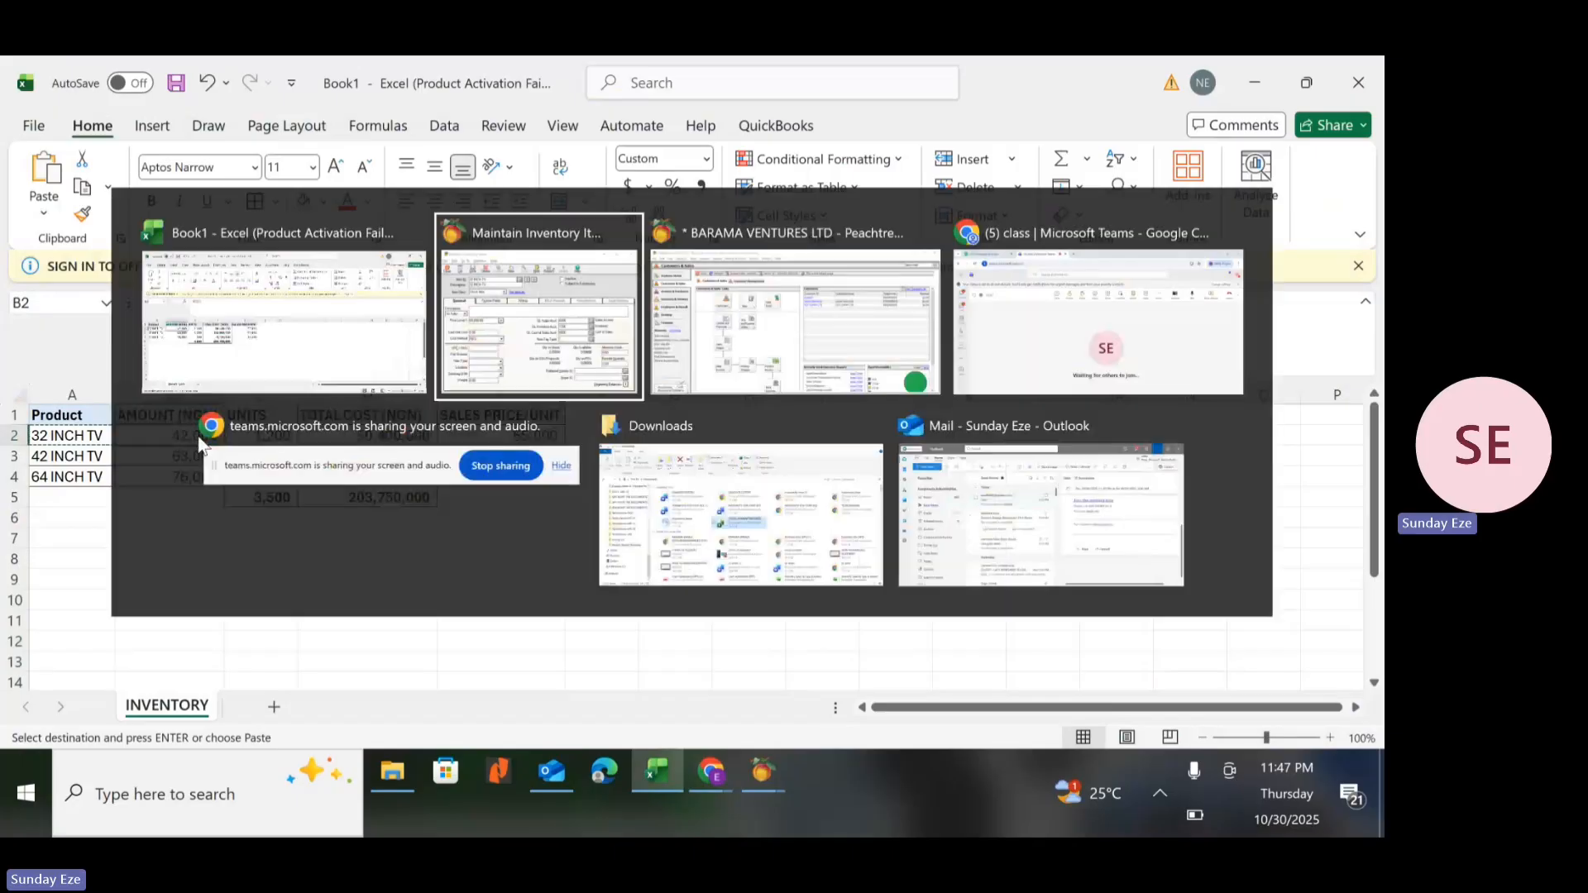
{"action": "type", "text": "42000"}
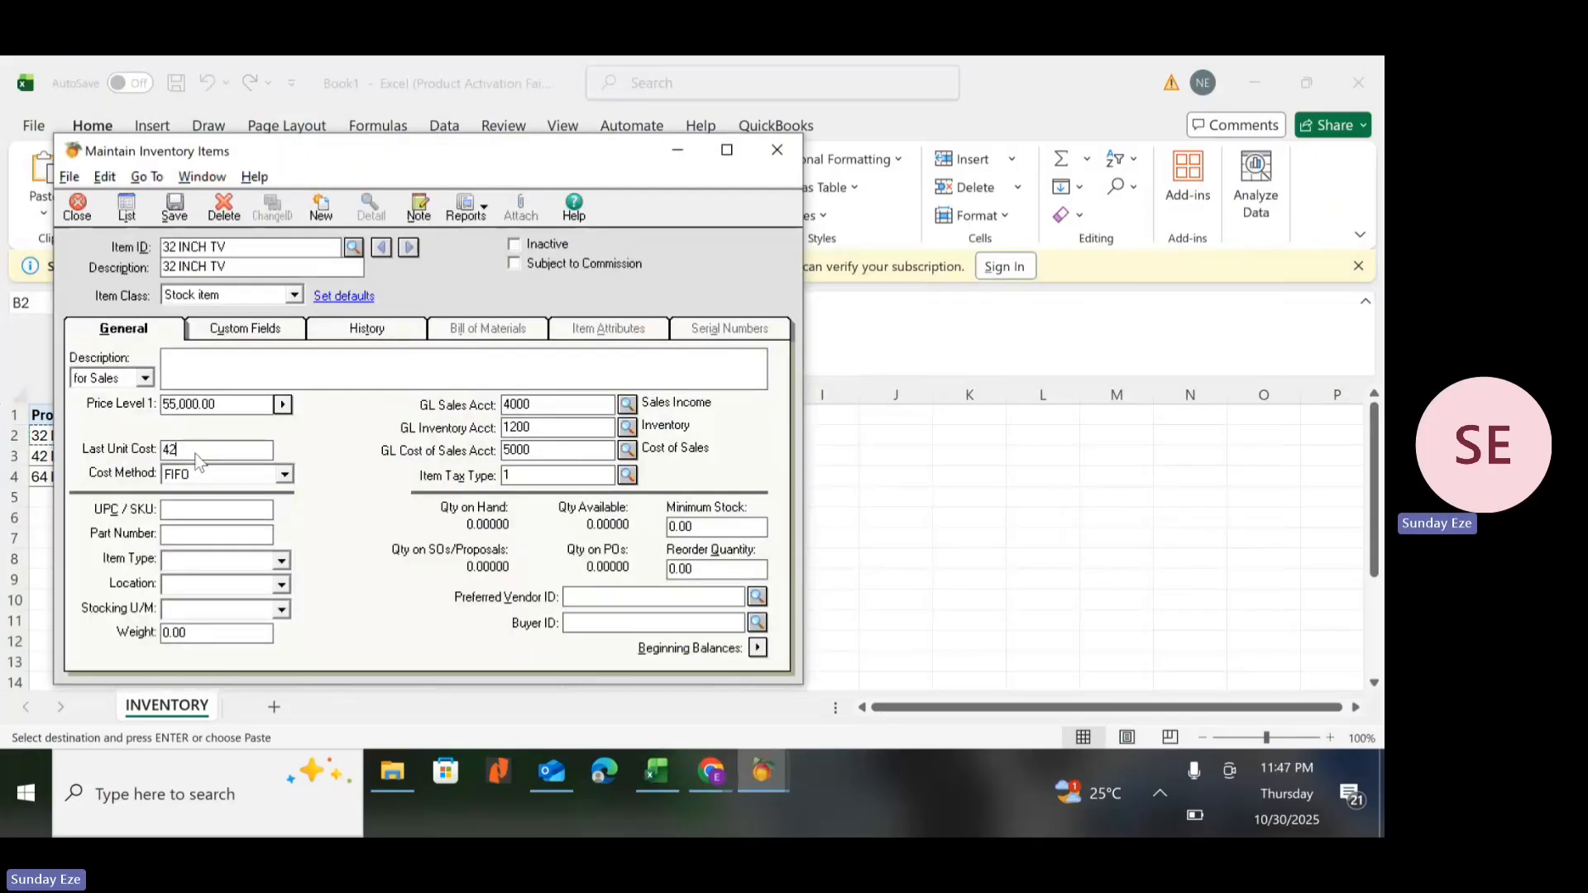
{"action": "key", "text": "Tab"}
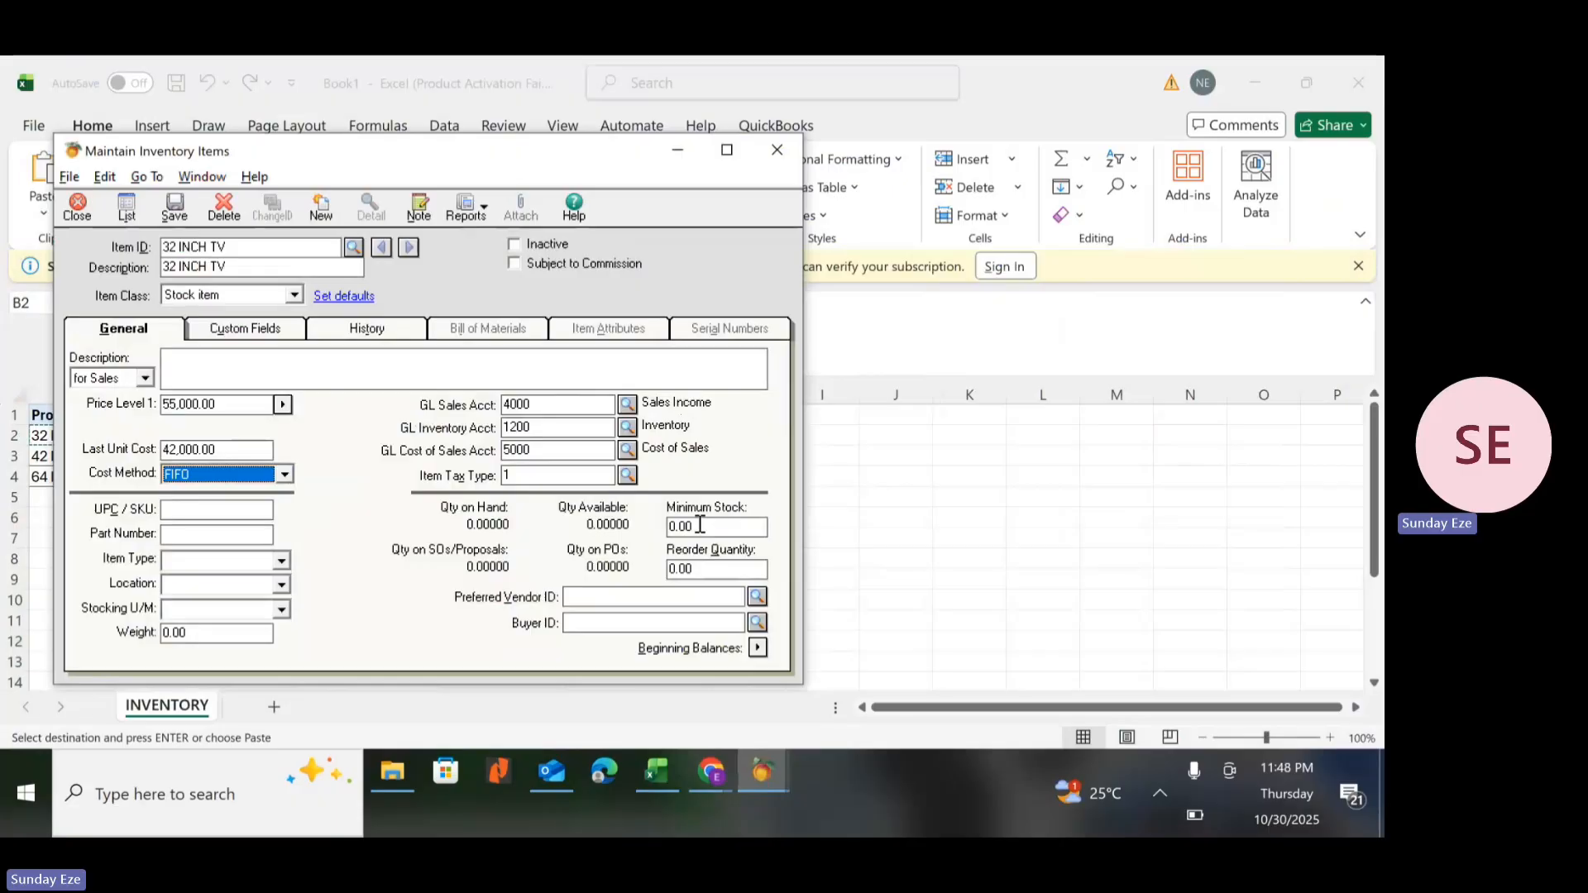
Save the 32 INCH TV item with a minimum stock of 300 and check it in the inventory list.
{"action": "left_click", "coordinate": [670, 527]}
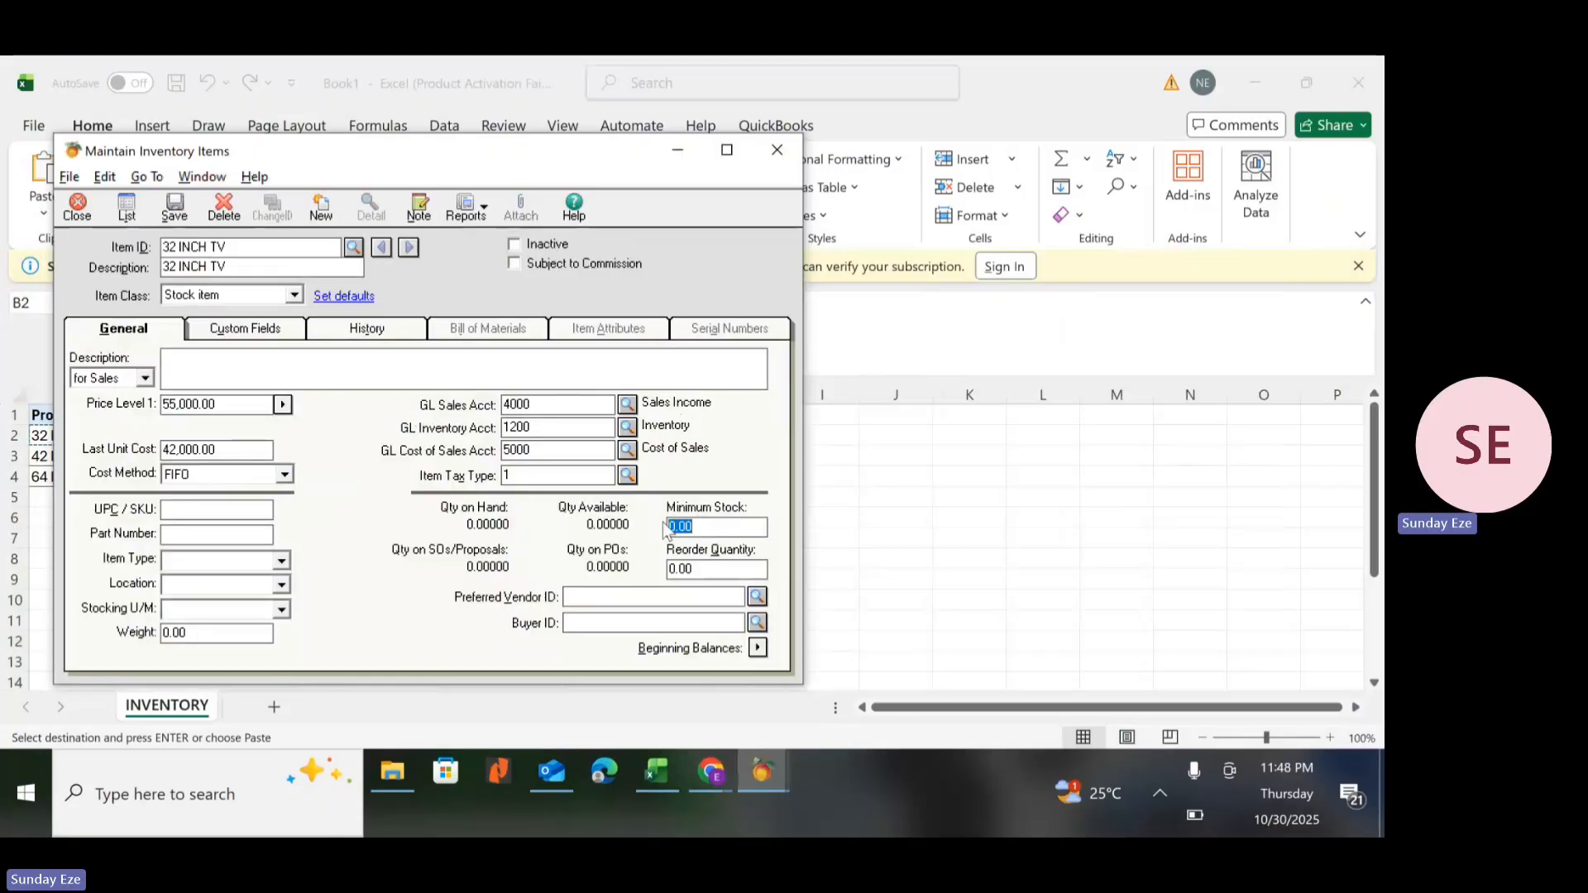
{"action": "type", "text": "300"}
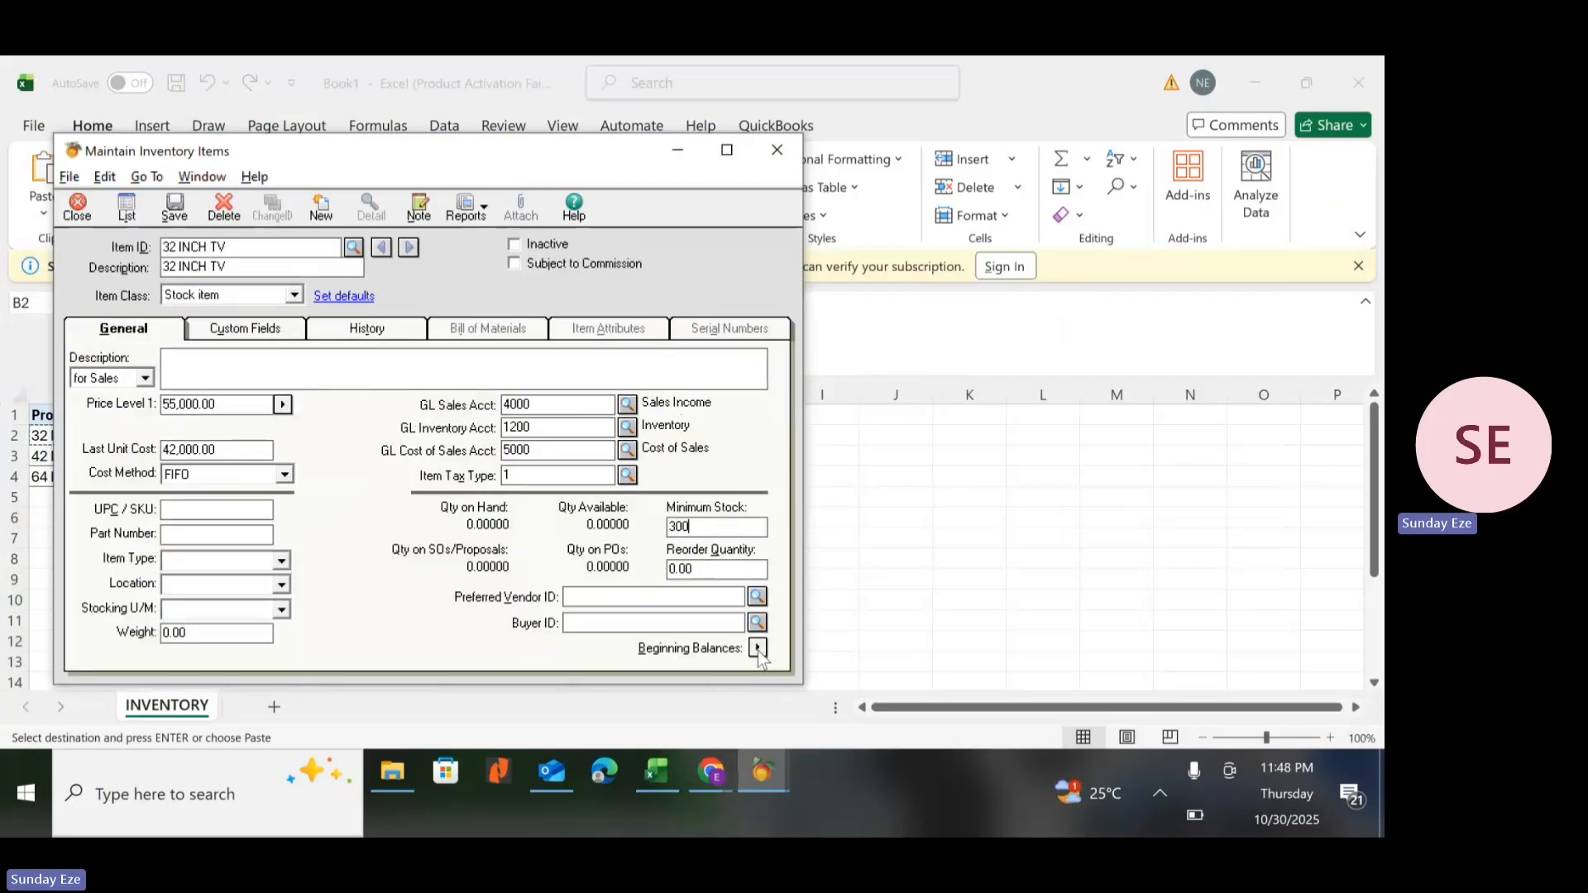
{"action": "left_click", "coordinate": [175, 207]}
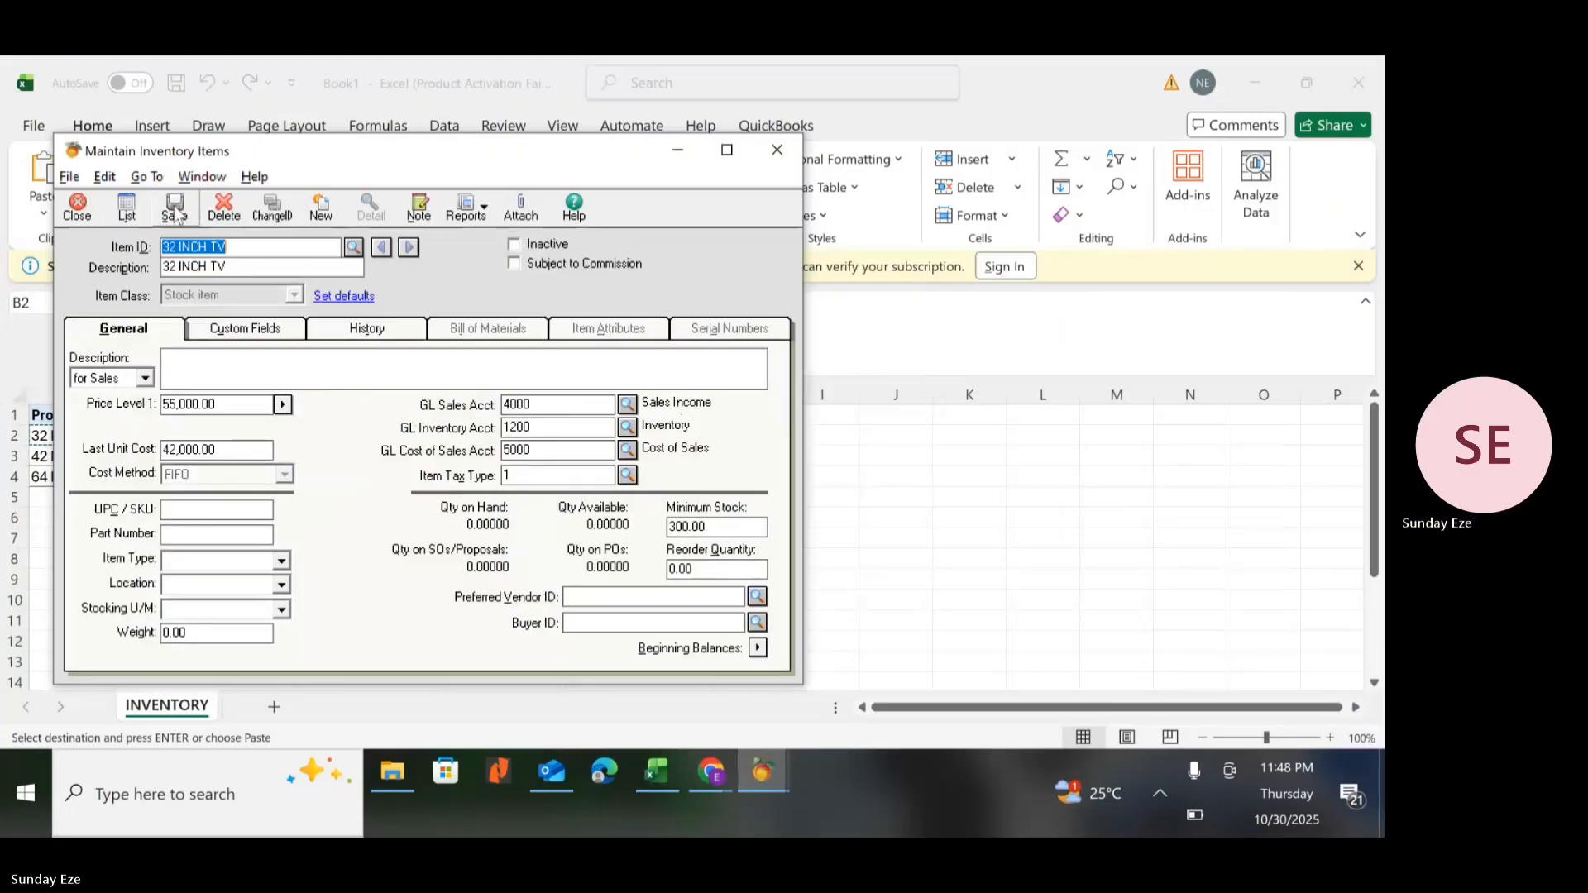
{"action": "left_click", "coordinate": [126, 209]}
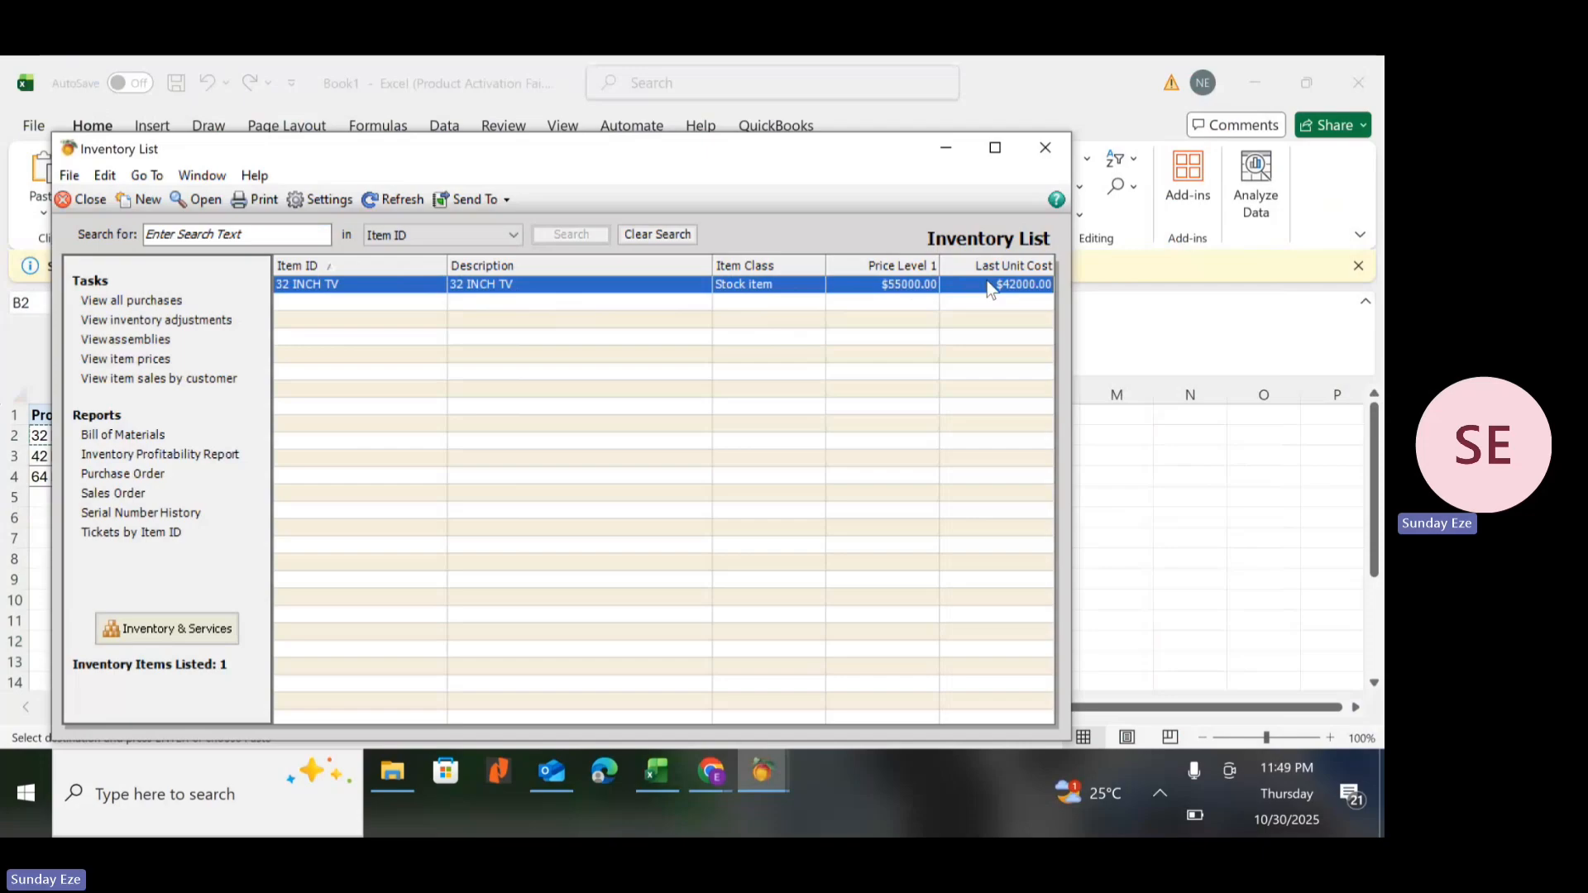
{"action": "left_click", "coordinate": [78, 200]}
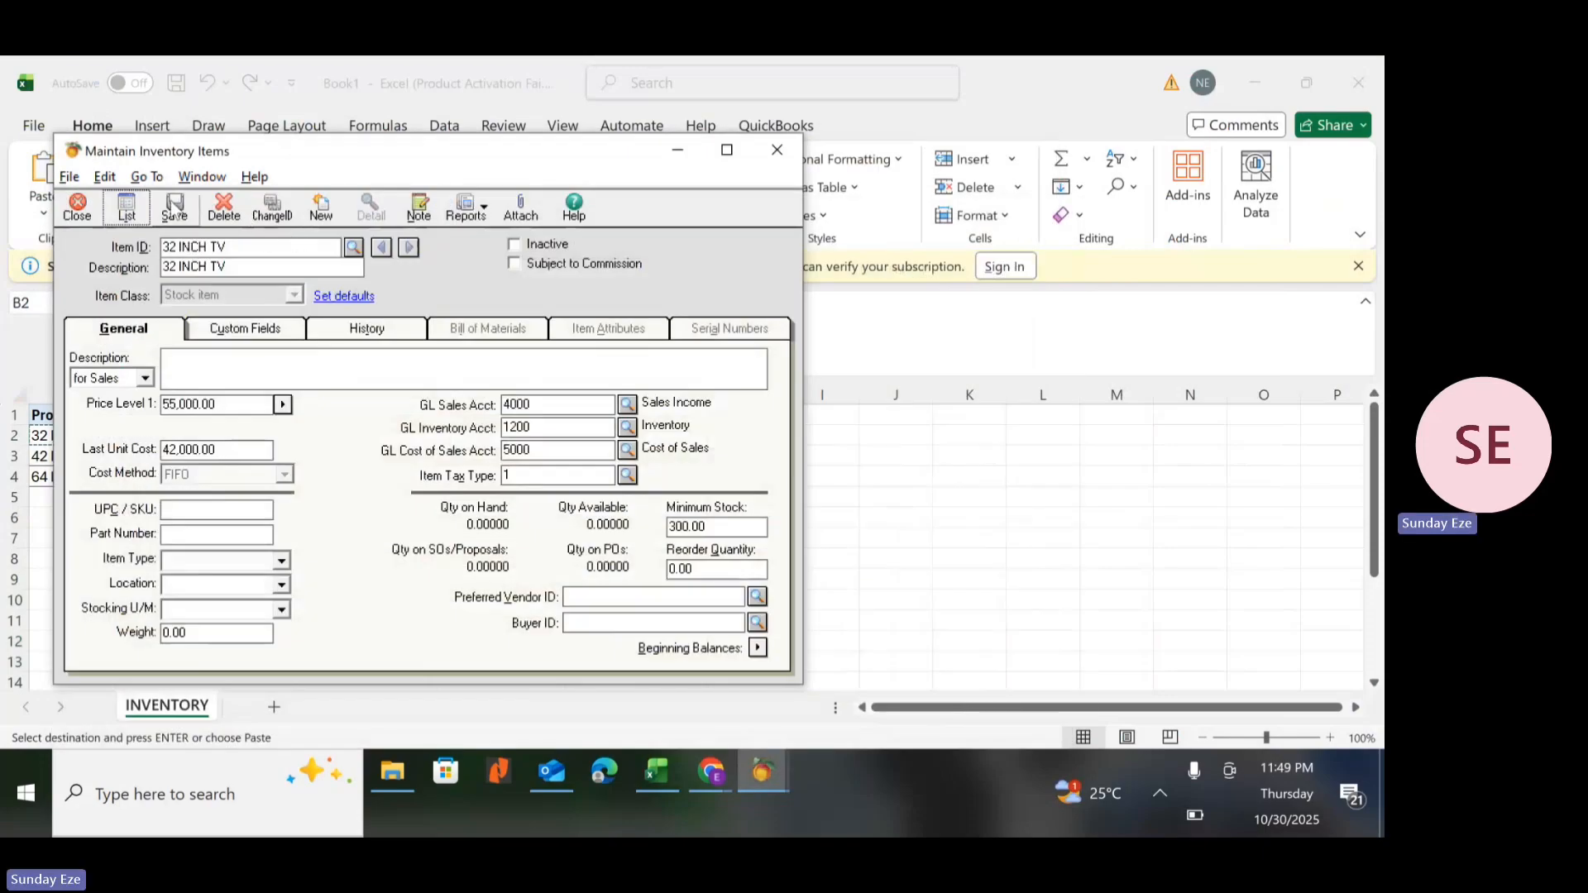
Create a new item with 42 INCH TV from the Excel sheet as its ID and description, and set its class to Stock item.
{"action": "left_click", "coordinate": [323, 208]}
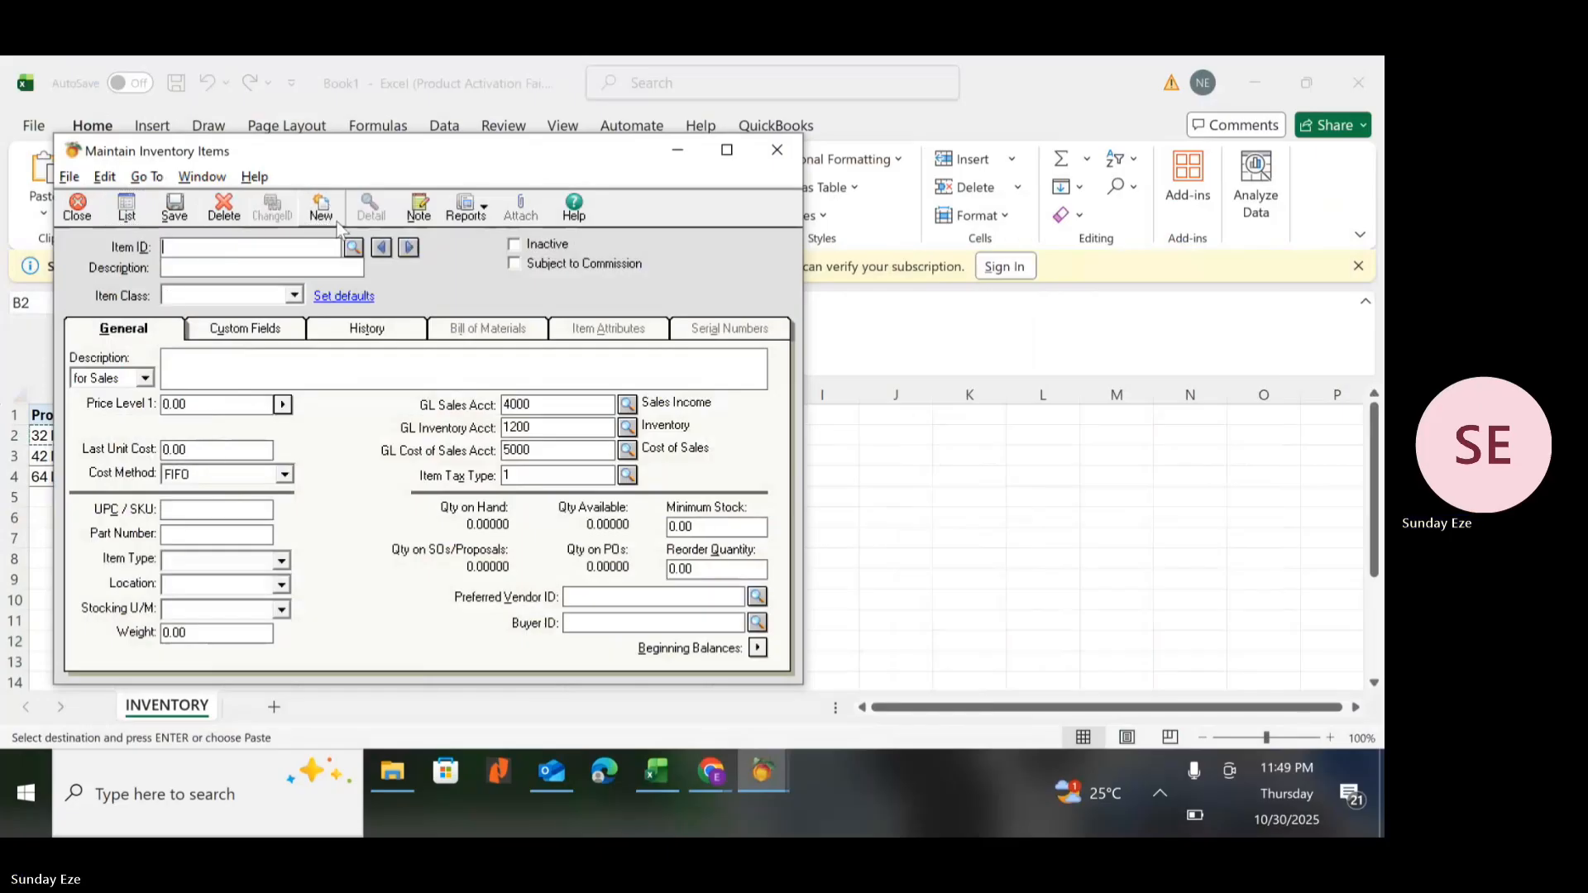
{"action": "left_click", "coordinate": [51, 454]}
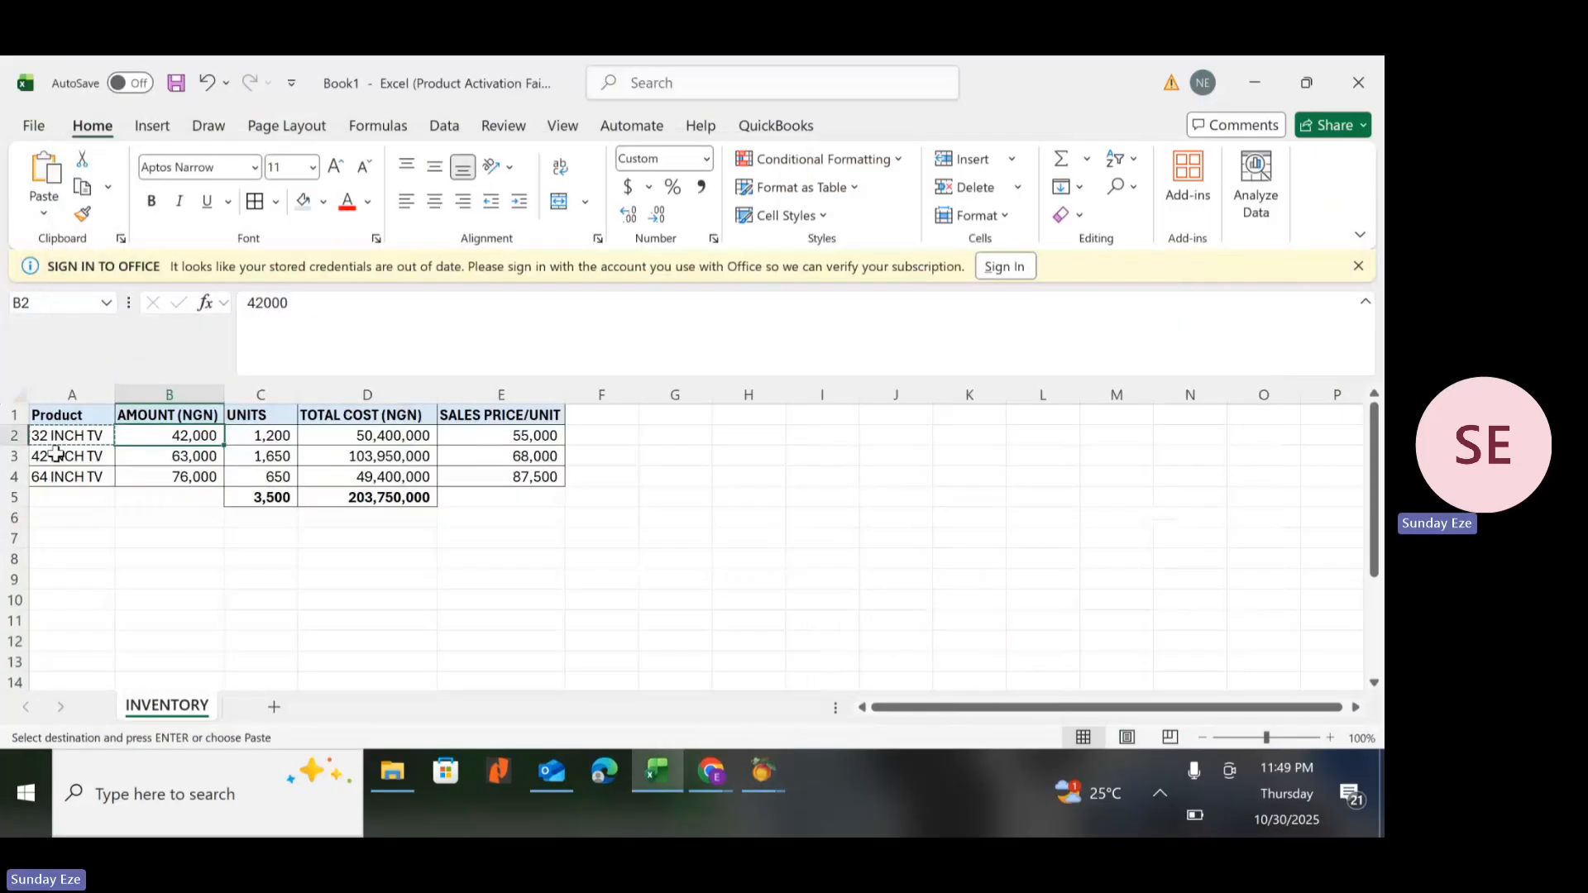
{"action": "key", "text": "alt+Tab"}
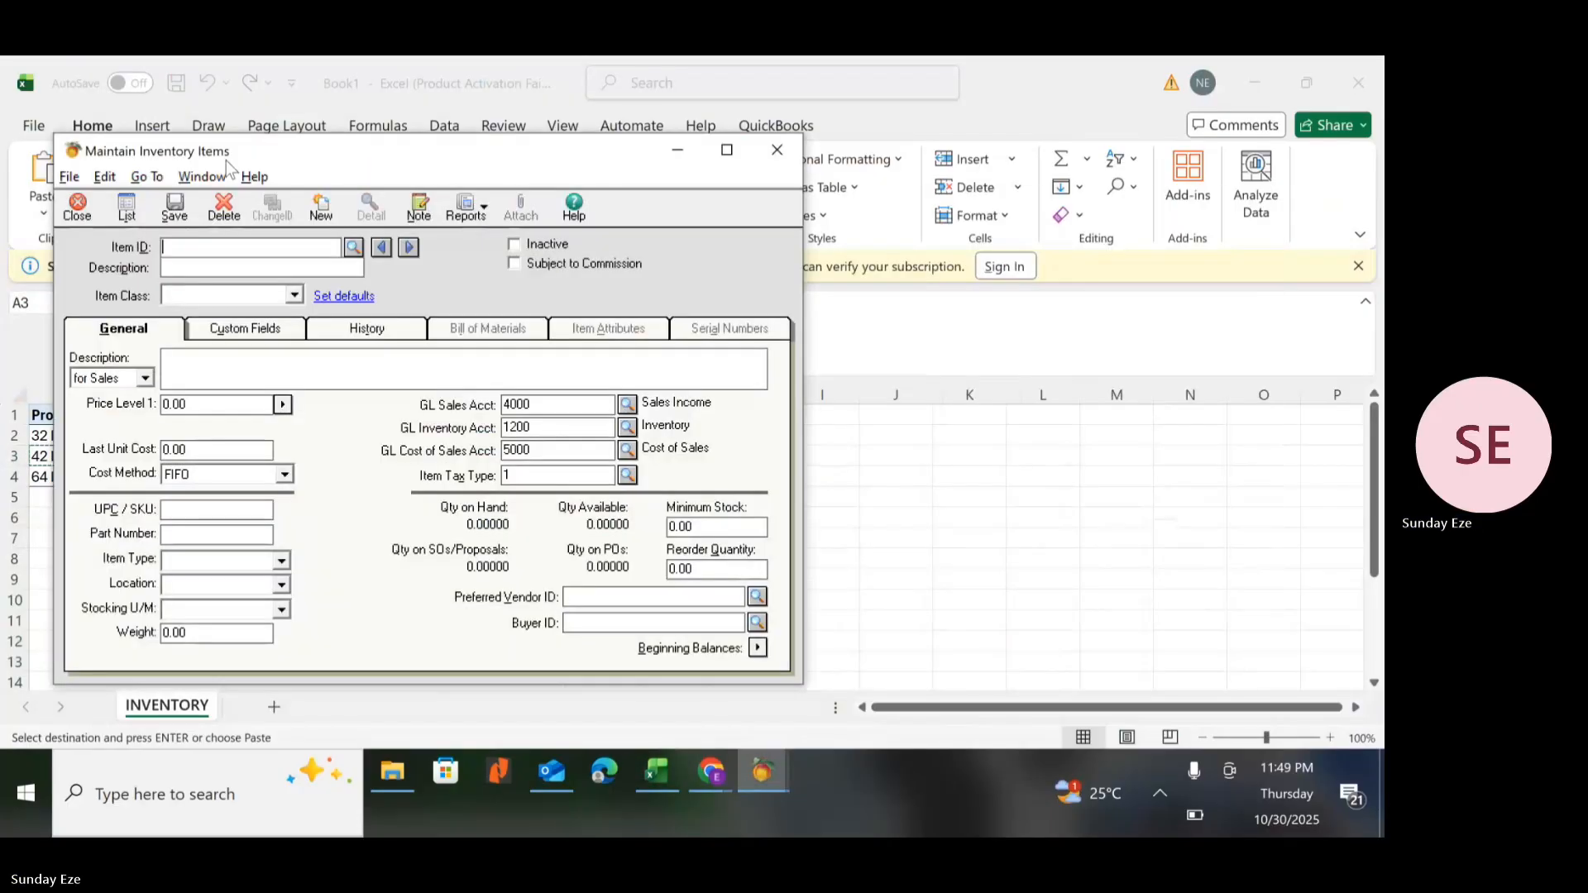
{"action": "type", "text": "42 INCH TV"}
{"action": "left_click", "coordinate": [184, 265]}
{"action": "type", "text": "42 INCH TV"}
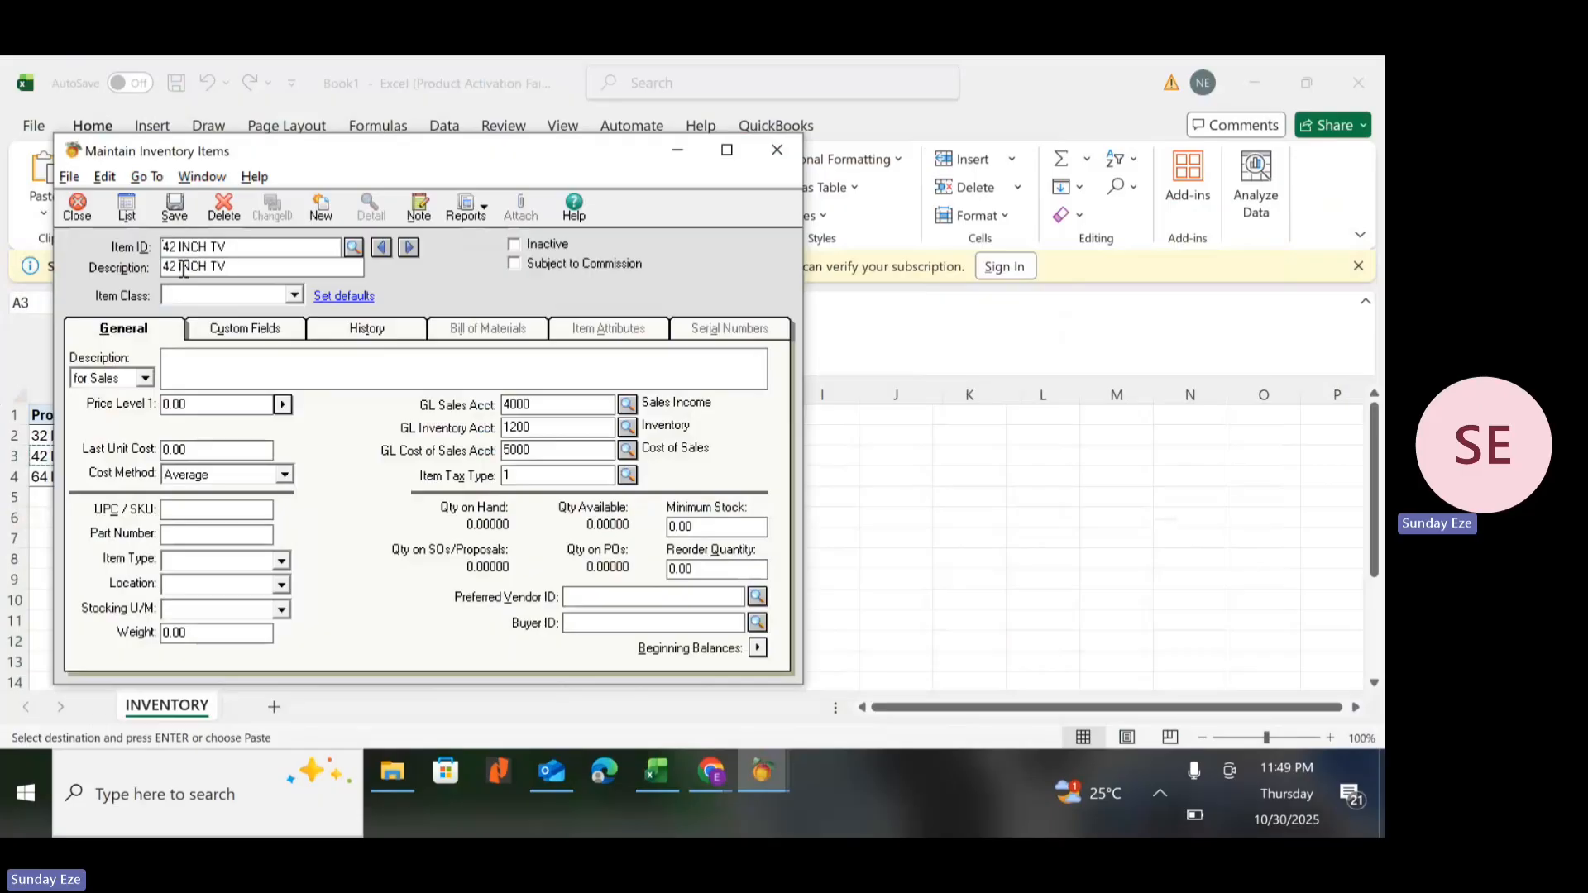
{"action": "left_click", "coordinate": [180, 291]}
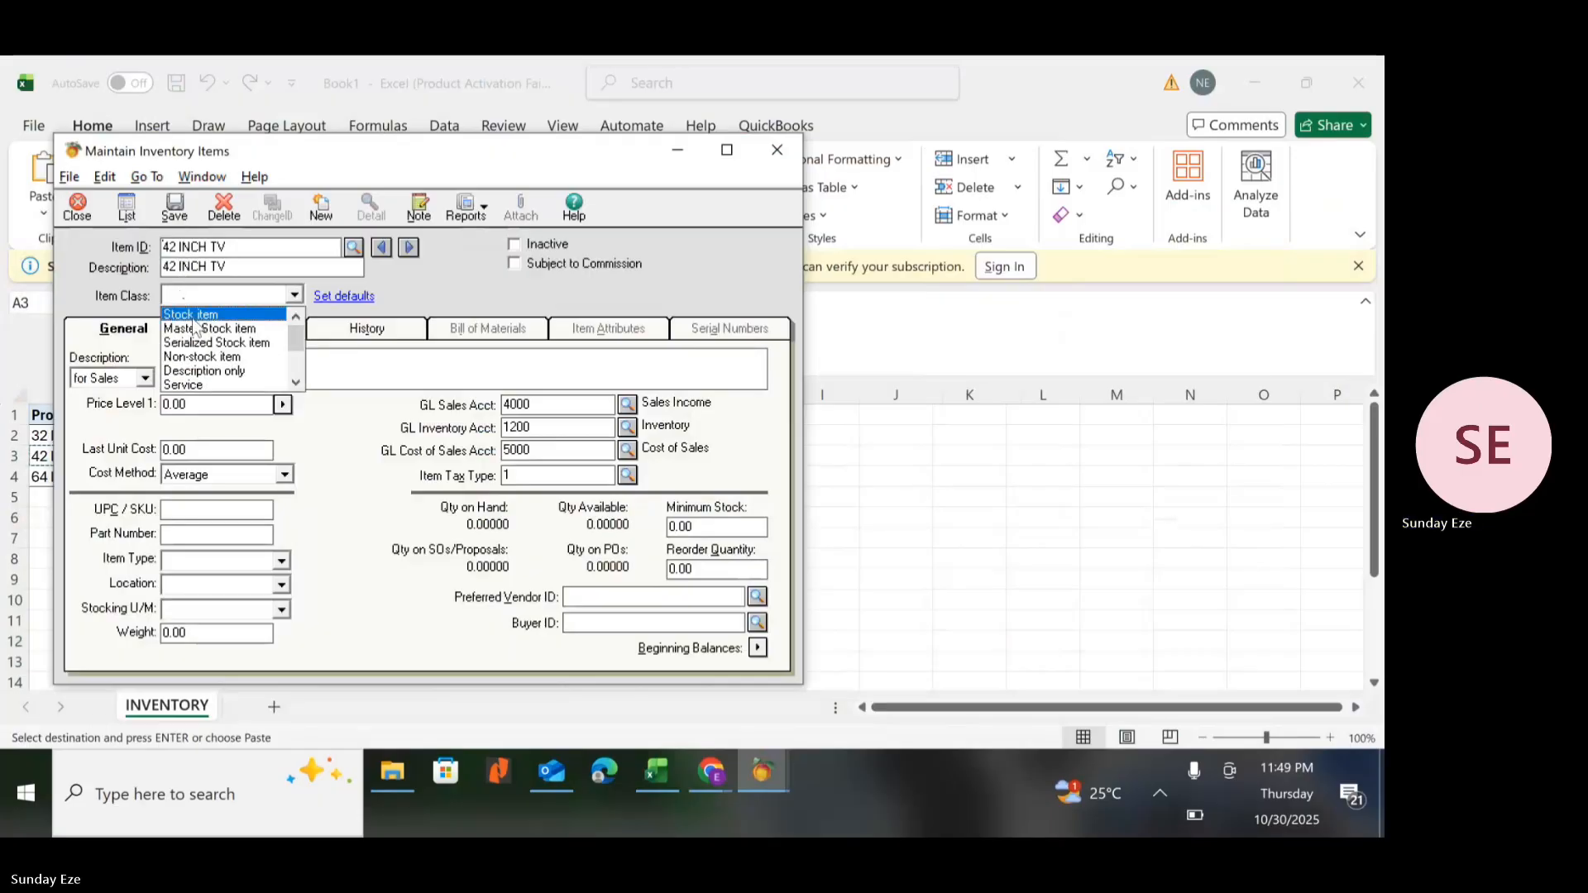
{"action": "left_click", "coordinate": [193, 313]}
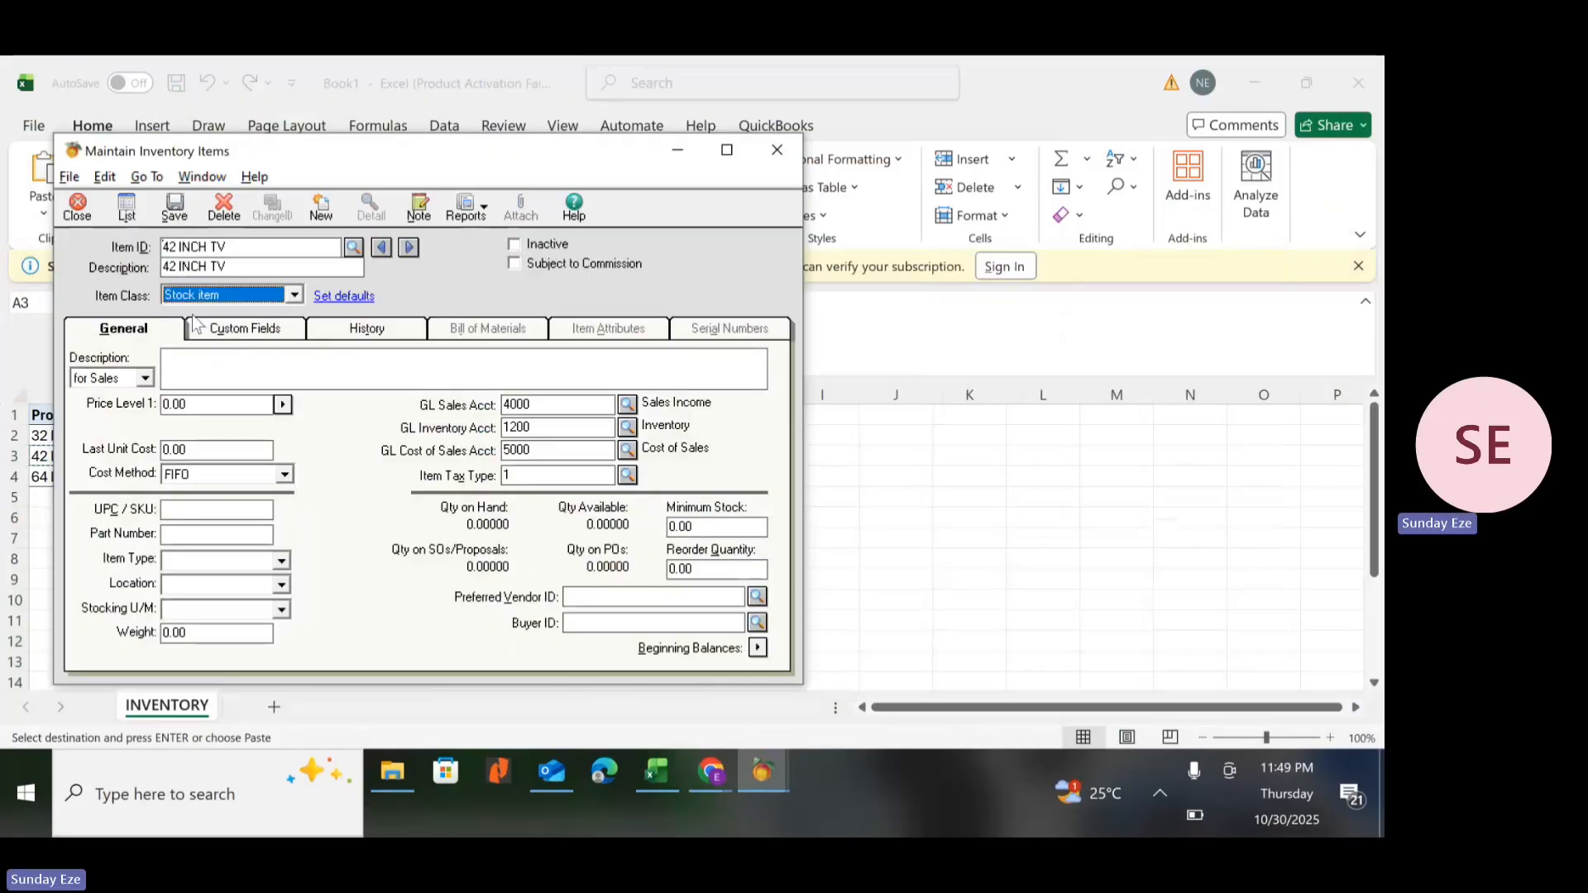
Look up the 42 INCH TV's sales price in Excel and enter 68,000 as its Price Level 1 in Peachtree.
{"action": "left_click", "coordinate": [198, 404]}
{"action": "key", "text": "alt+Tab"}
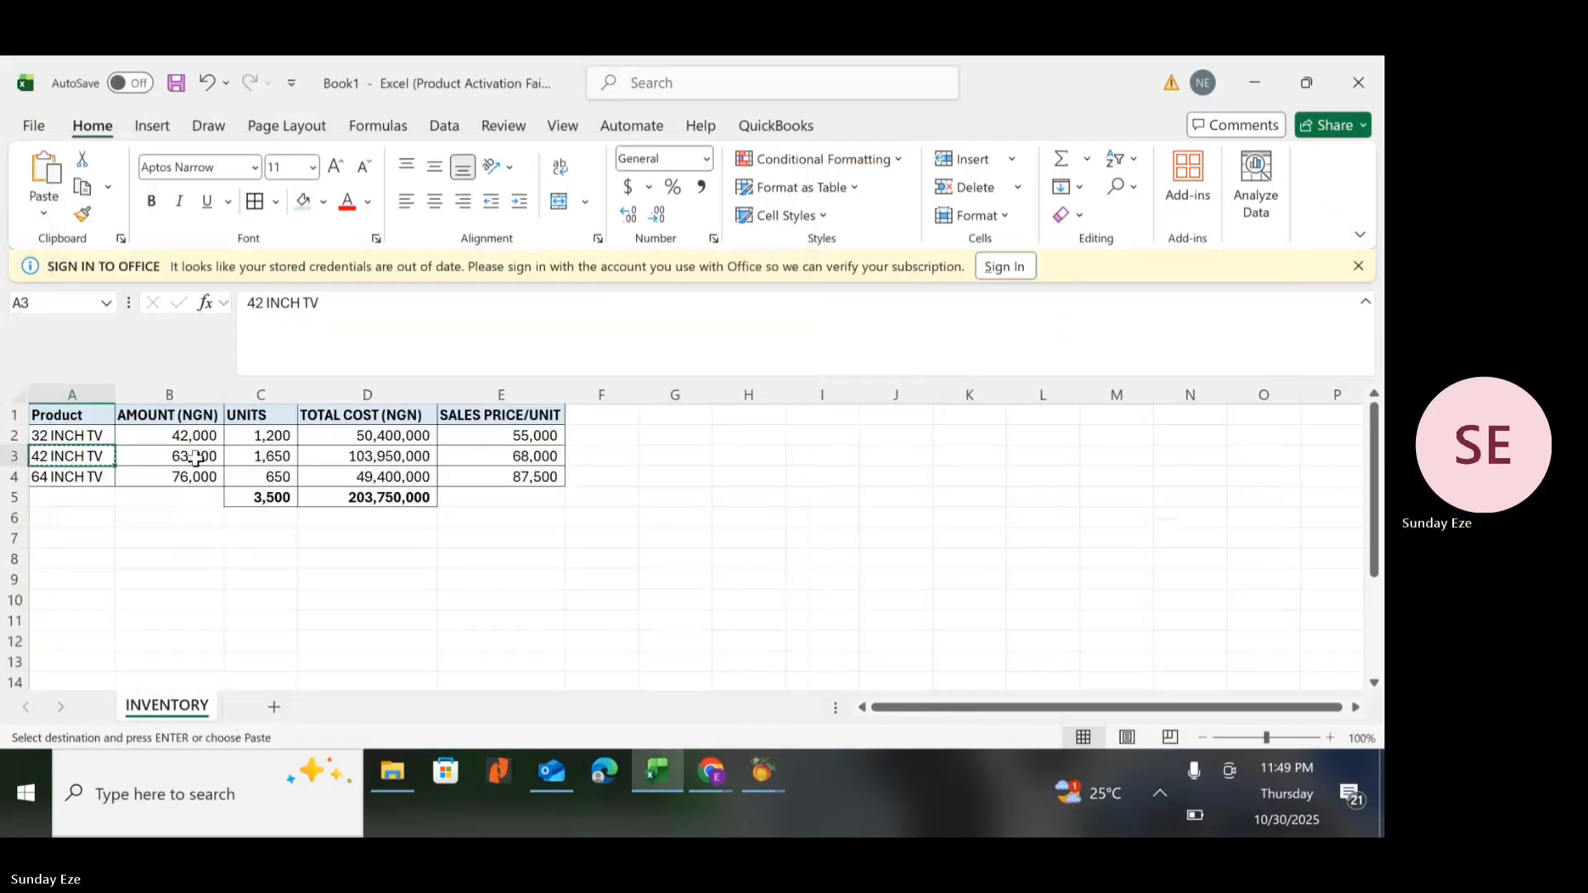
{"action": "left_click", "coordinate": [521, 456]}
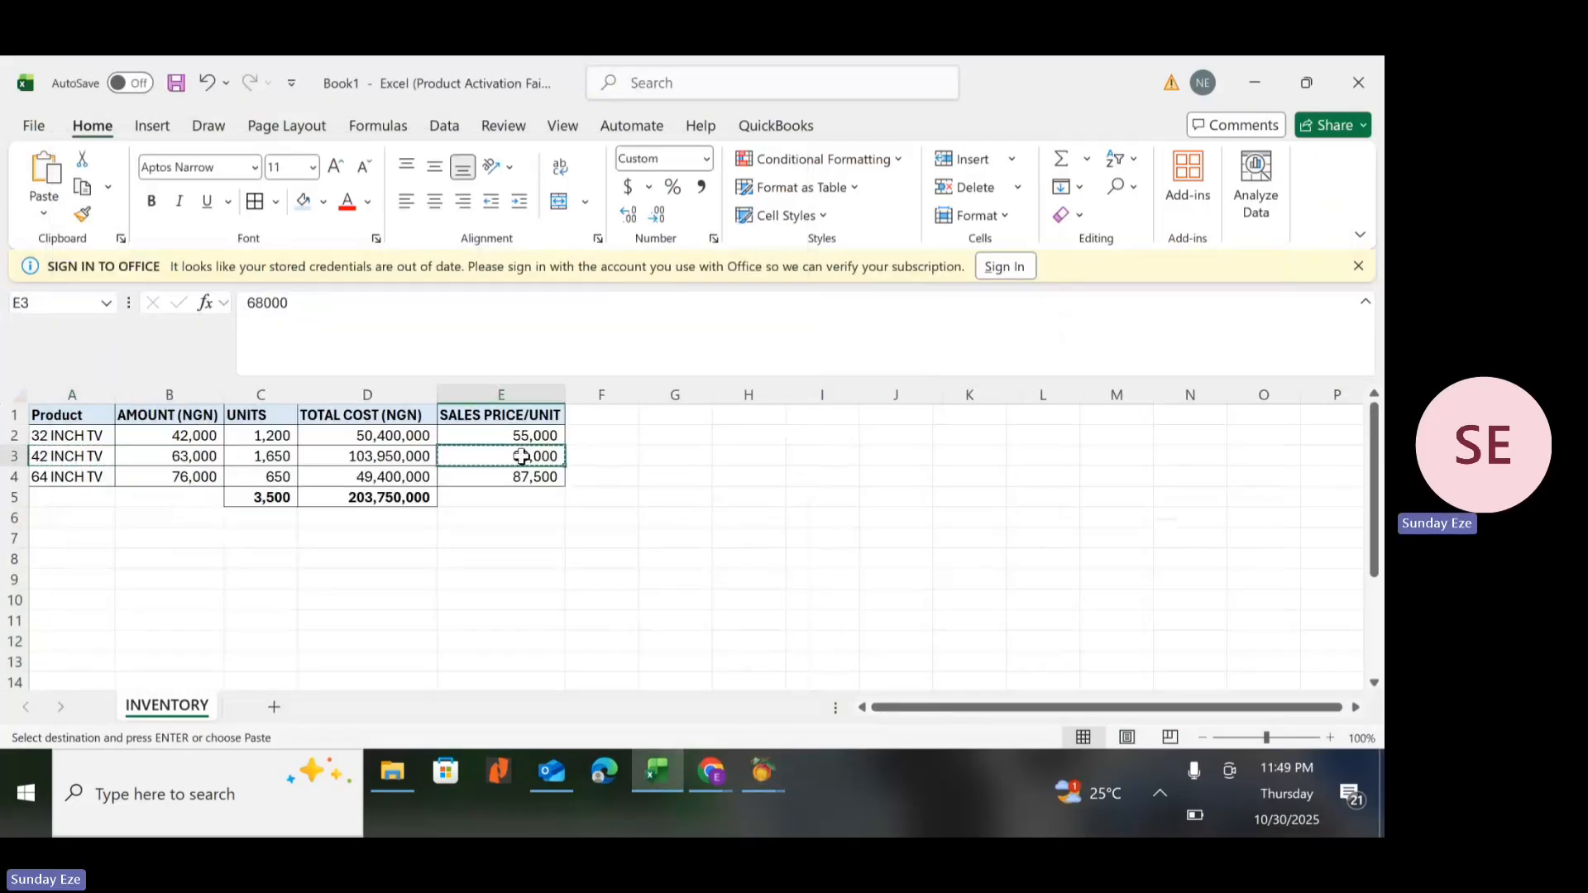
{"action": "key", "text": "alt+Tab"}
{"action": "left_click", "coordinate": [212, 450]}
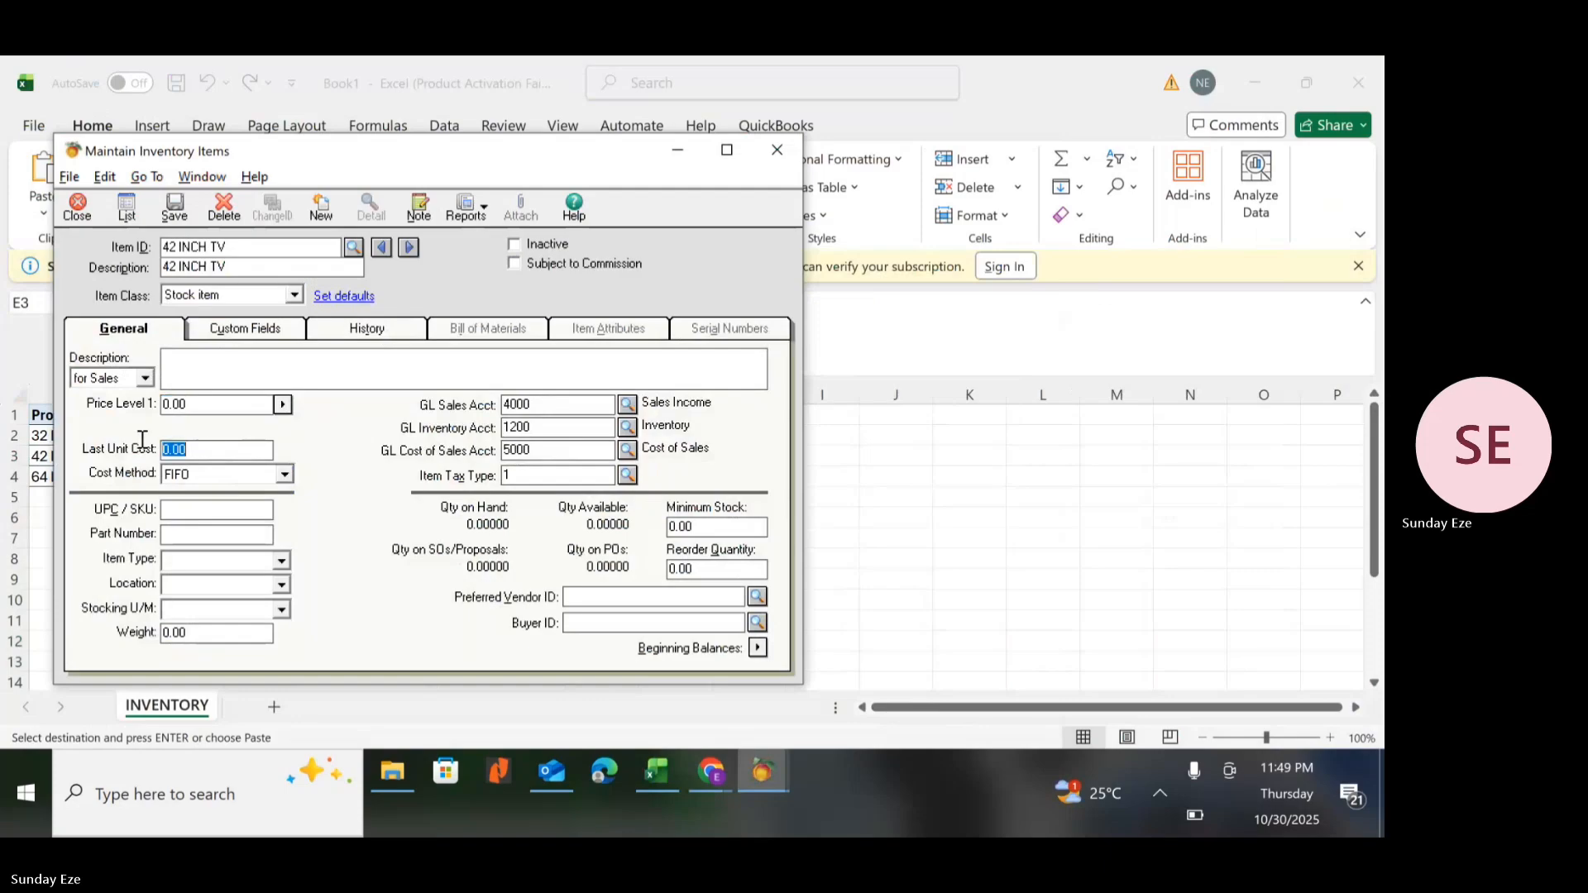
{"action": "type", "text": "68,000"}
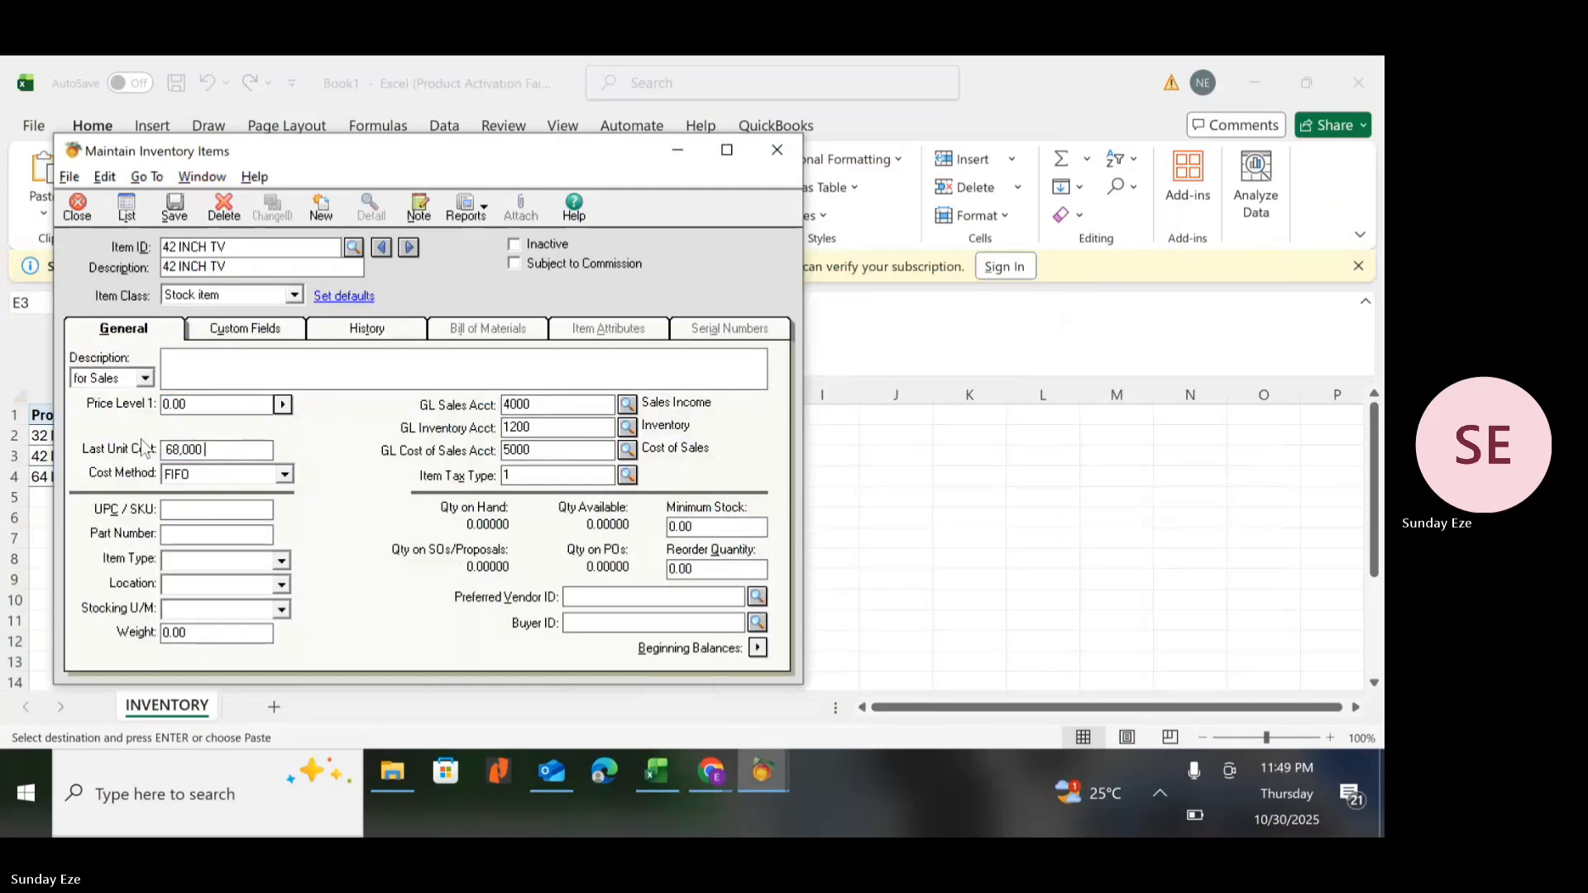
{"action": "left_click", "coordinate": [207, 453]}
{"action": "left_click", "coordinate": [189, 405]}
{"action": "type", "text": "68,000"}
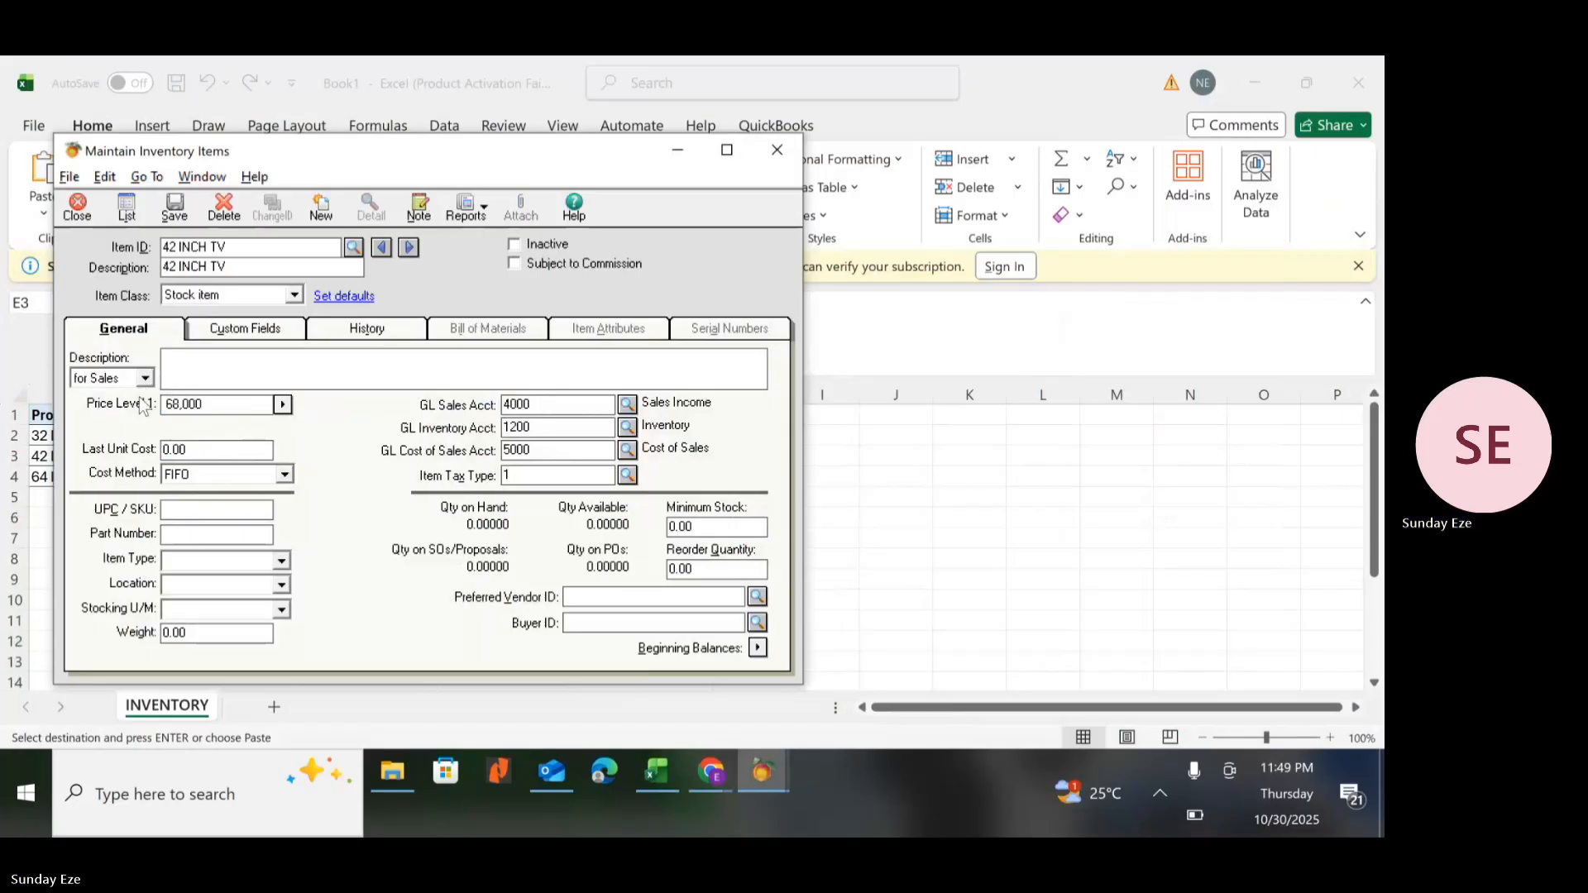
Copy the 42 INCH TV's unit amount from Excel and enter 63,000 as its last unit cost in Peachtree.
{"action": "key", "text": "alt+Tab"}
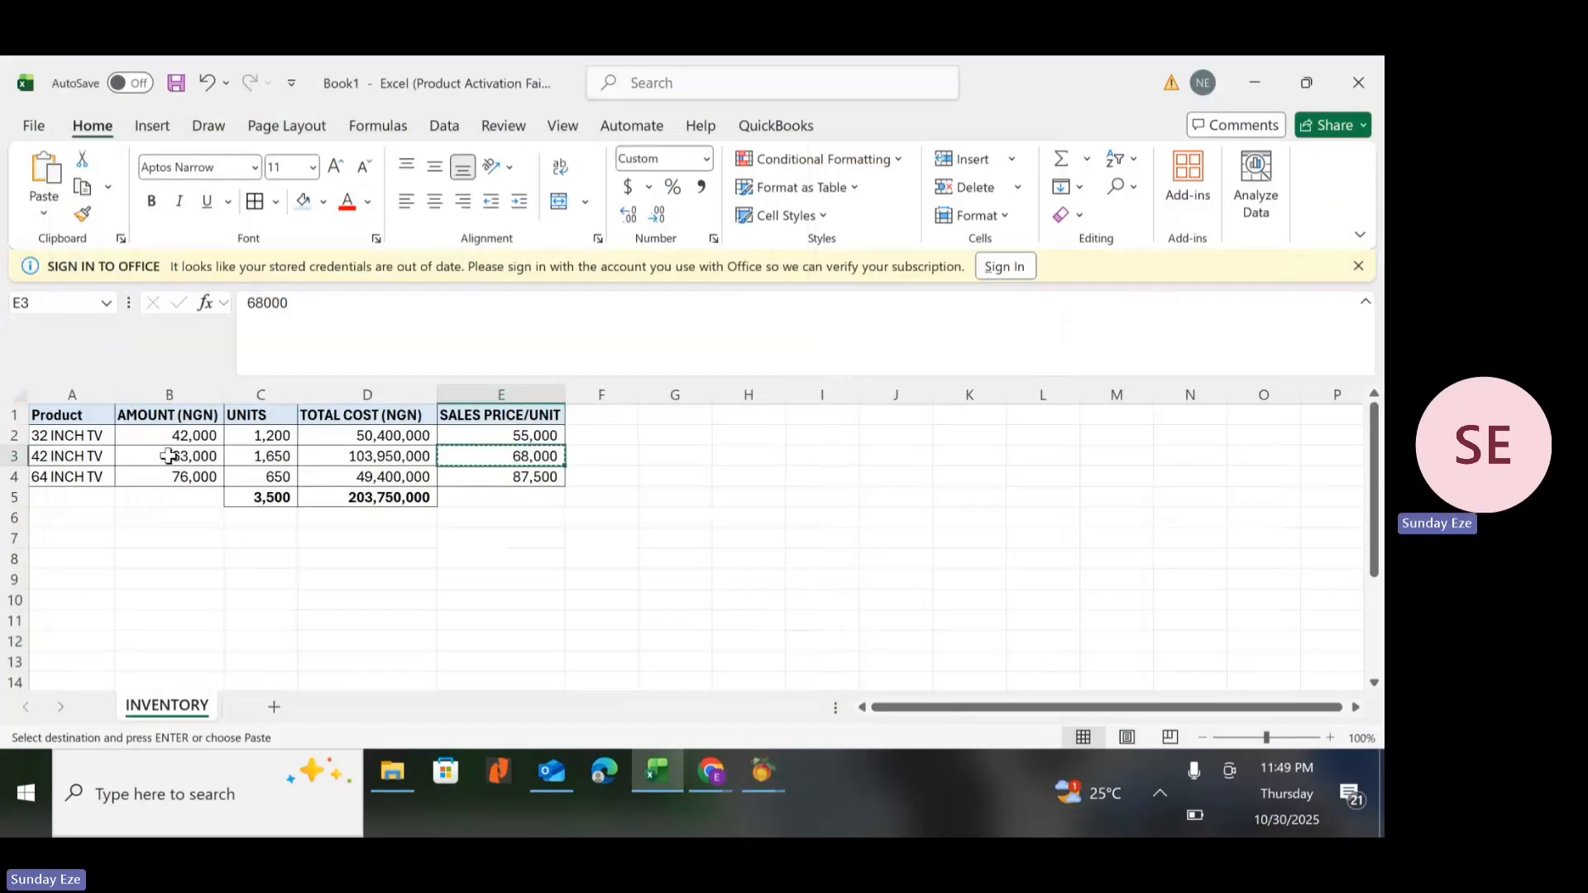
{"action": "left_click", "coordinate": [166, 453]}
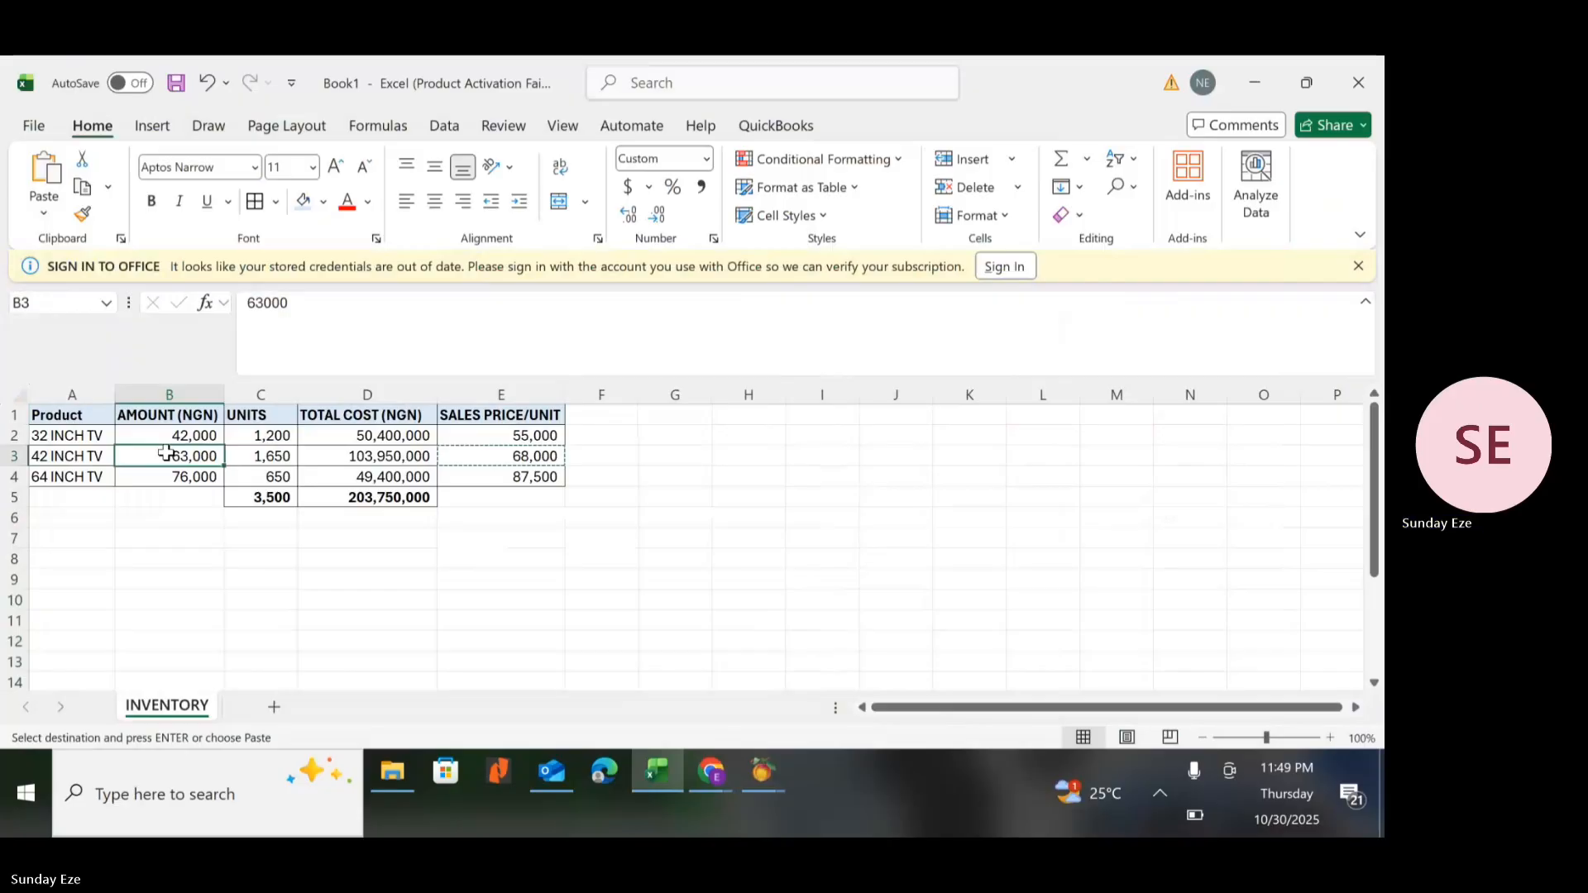
{"action": "key", "text": "ctrl+c"}
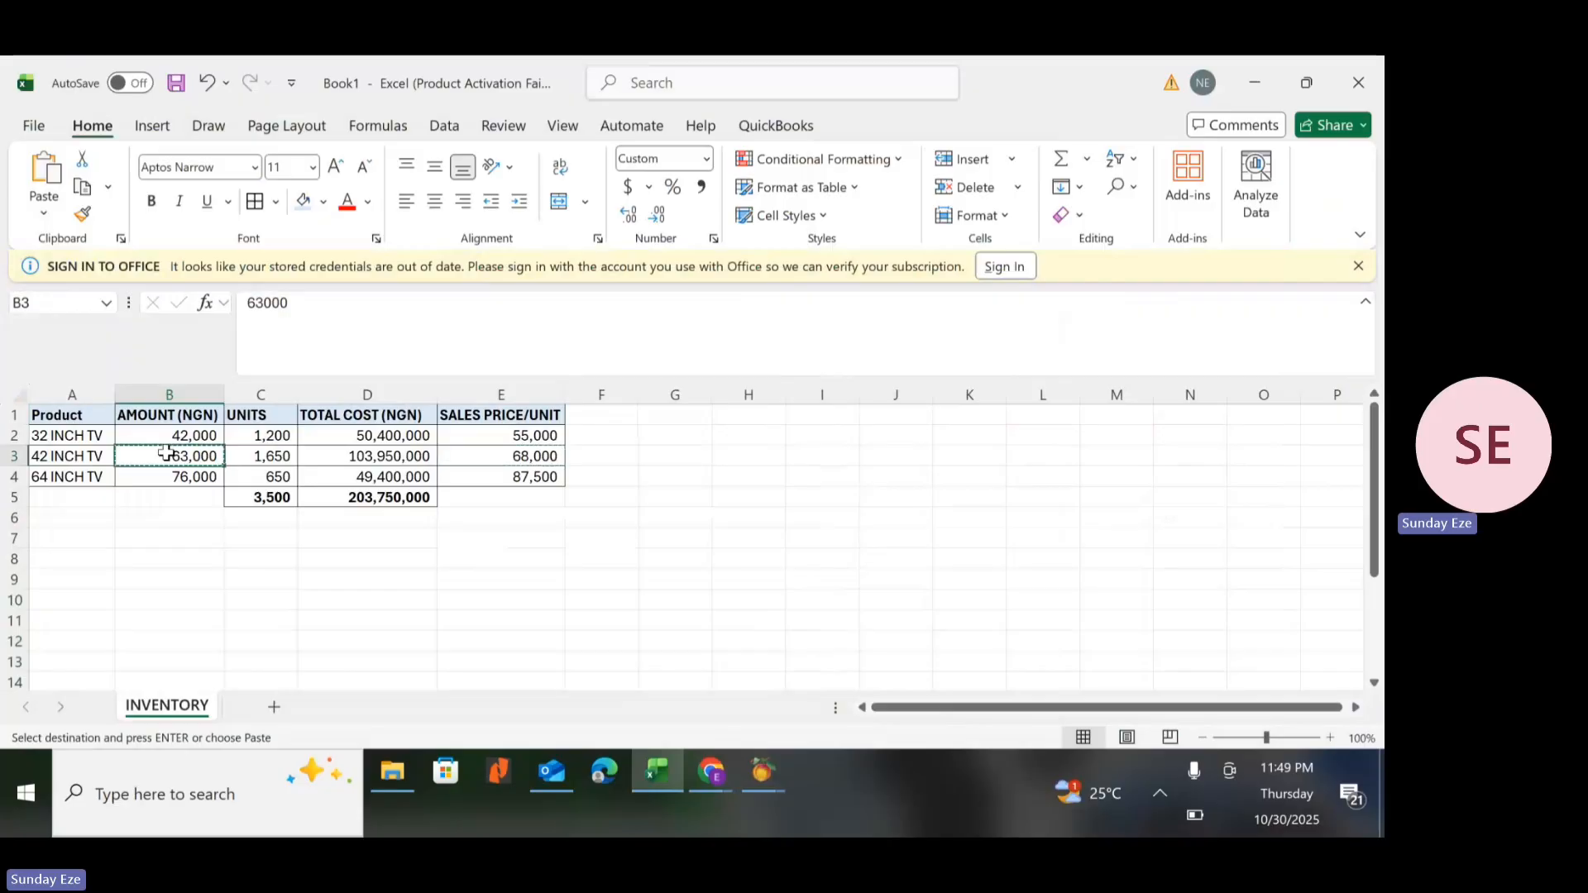
{"action": "key", "text": "alt+Tab"}
{"action": "left_click", "coordinate": [198, 449]}
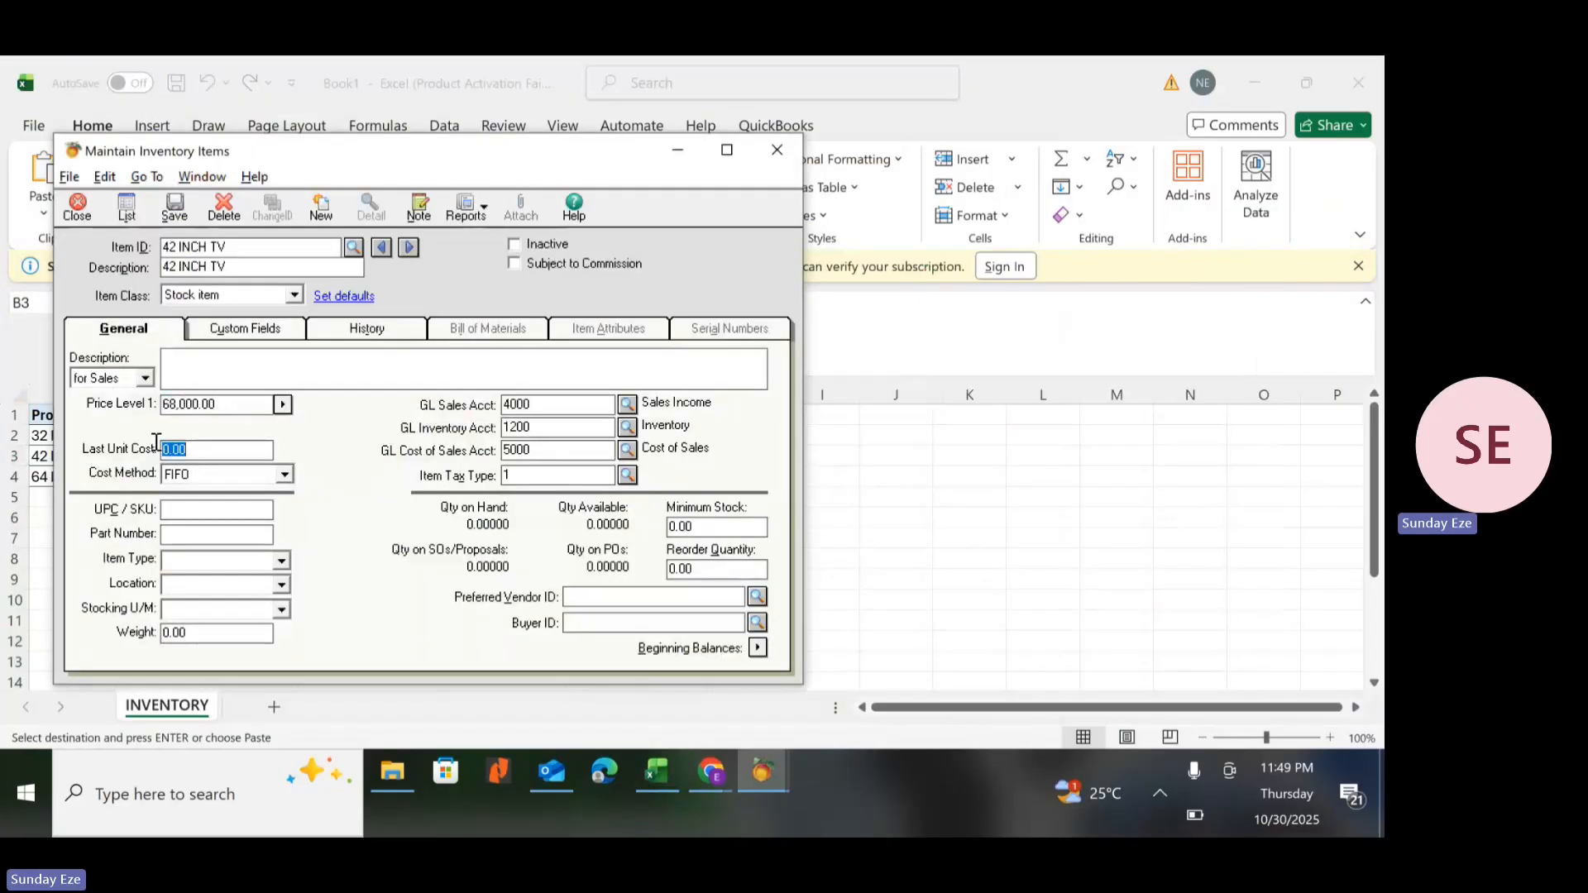
{"action": "type", "text": "63,000"}
{"action": "key", "text": "Tab"}
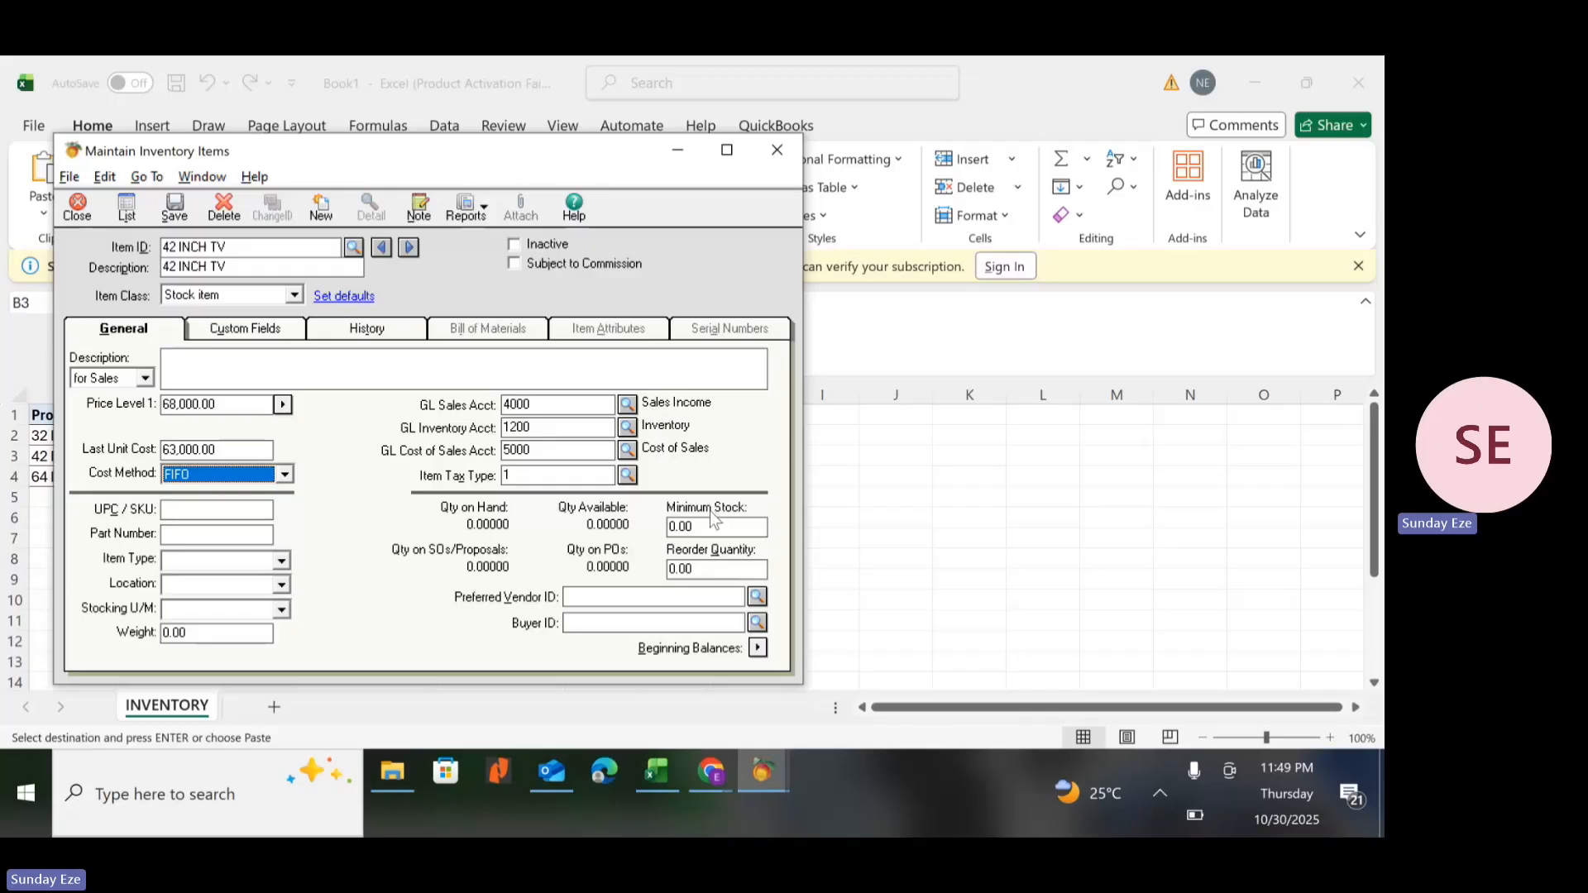
Set the 42 INCH TV's minimum stock to 300 and save the item.
{"action": "left_click", "coordinate": [697, 525]}
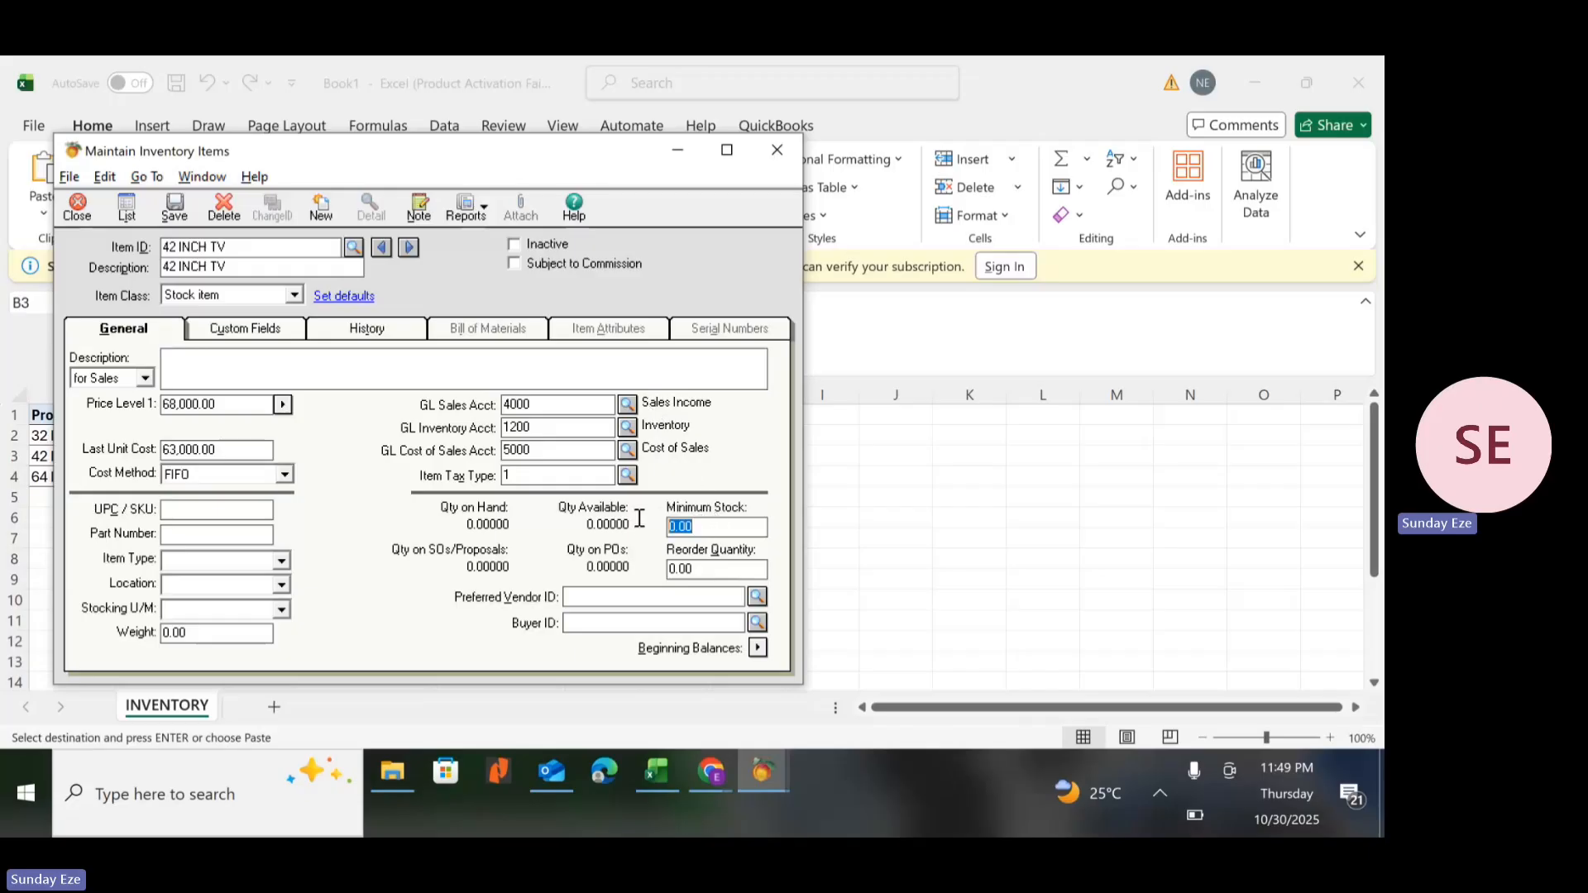
{"action": "type", "text": "30"}
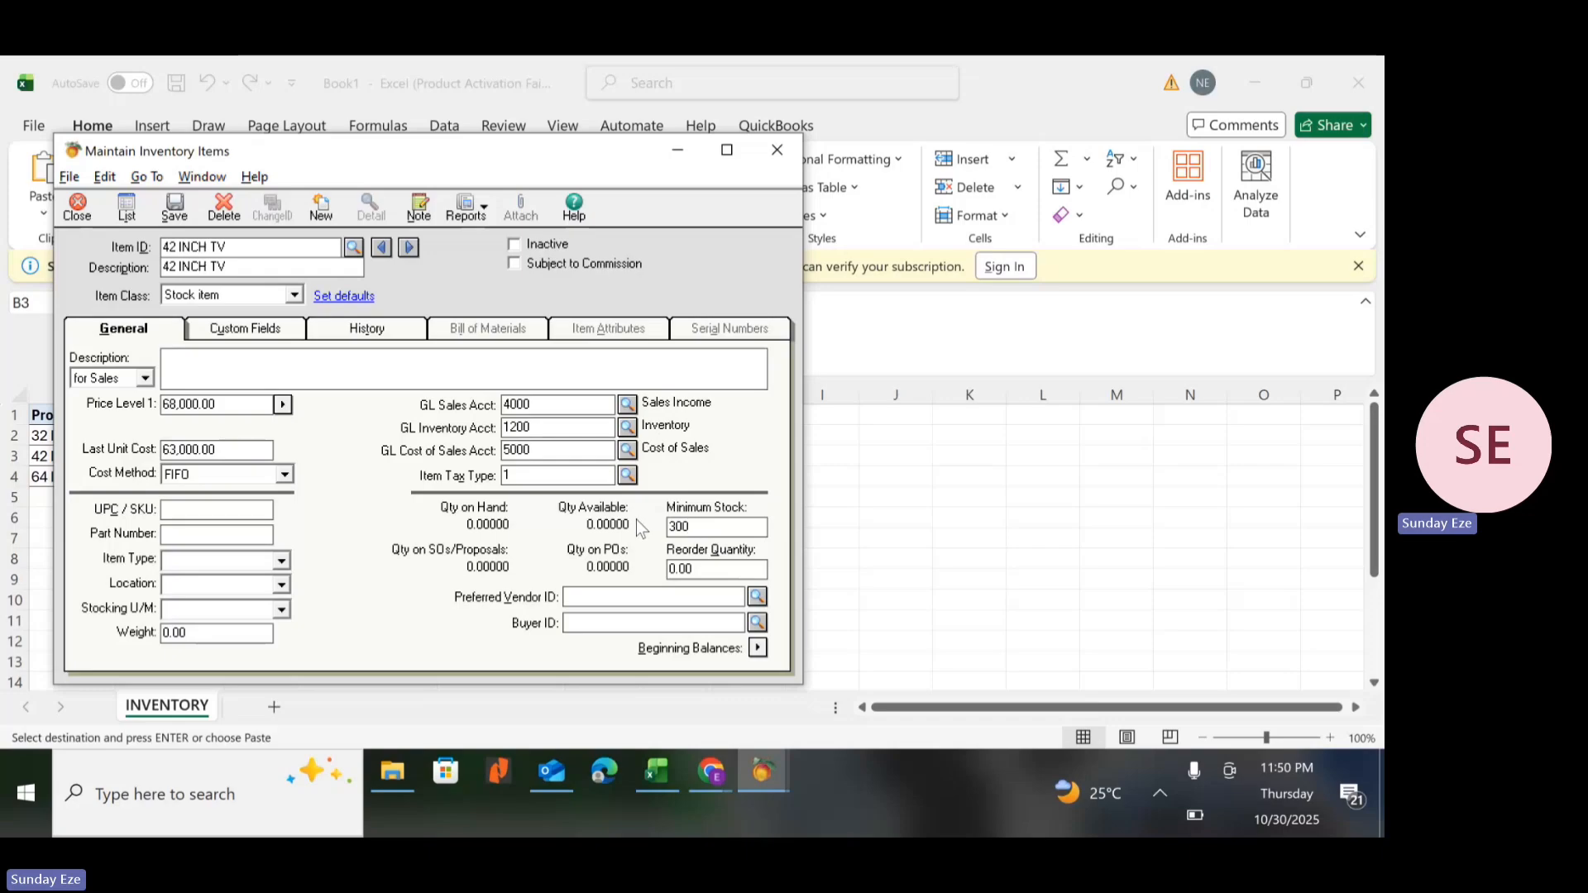
{"action": "left_click", "coordinate": [175, 211]}
Create a new item with 64 INCH TV from the Excel sheet as its ID and description, and set its class to Stock item.
{"action": "left_click", "coordinate": [321, 211]}
{"action": "key", "text": "alt+Tab"}
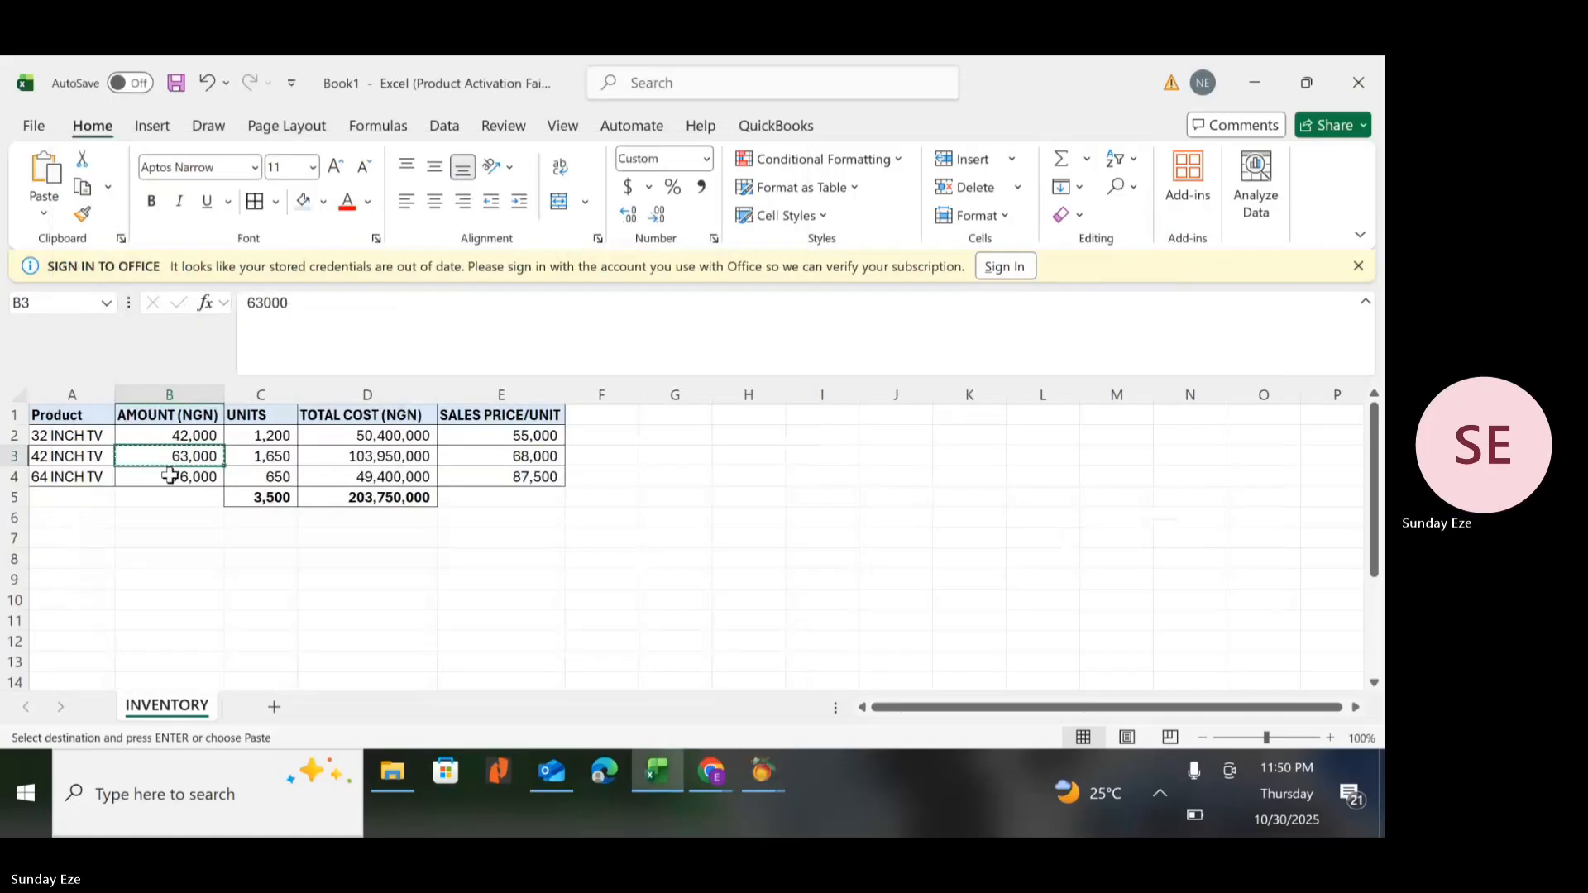
{"action": "left_click", "coordinate": [56, 478]}
{"action": "key", "text": "ctrl+c"}
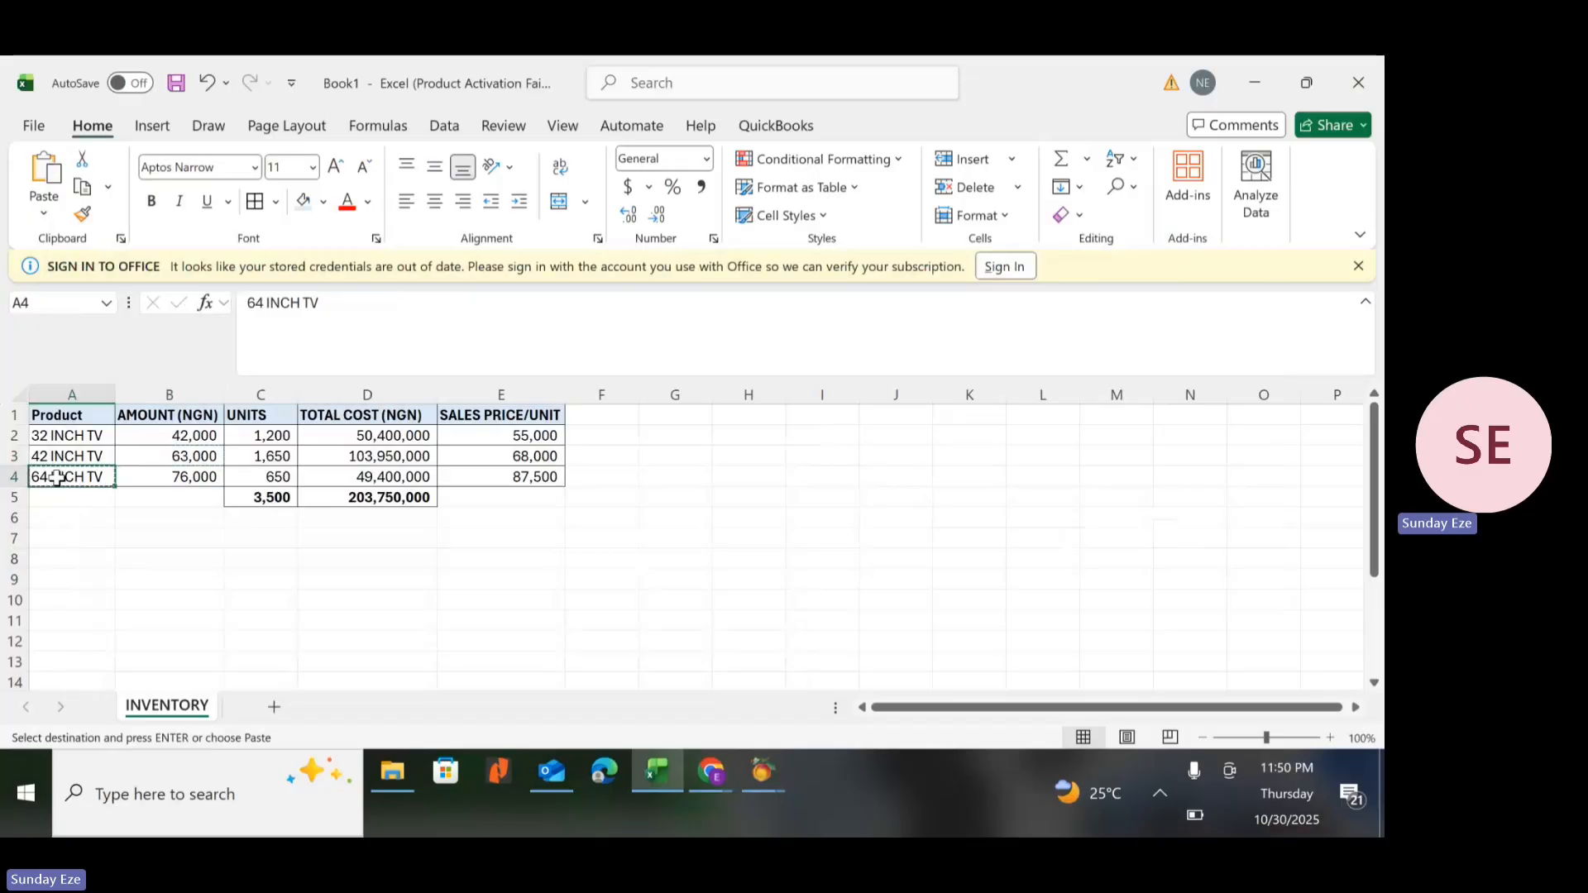
{"action": "key", "text": "alt+Tab"}
{"action": "key", "text": "ctrl+v"}
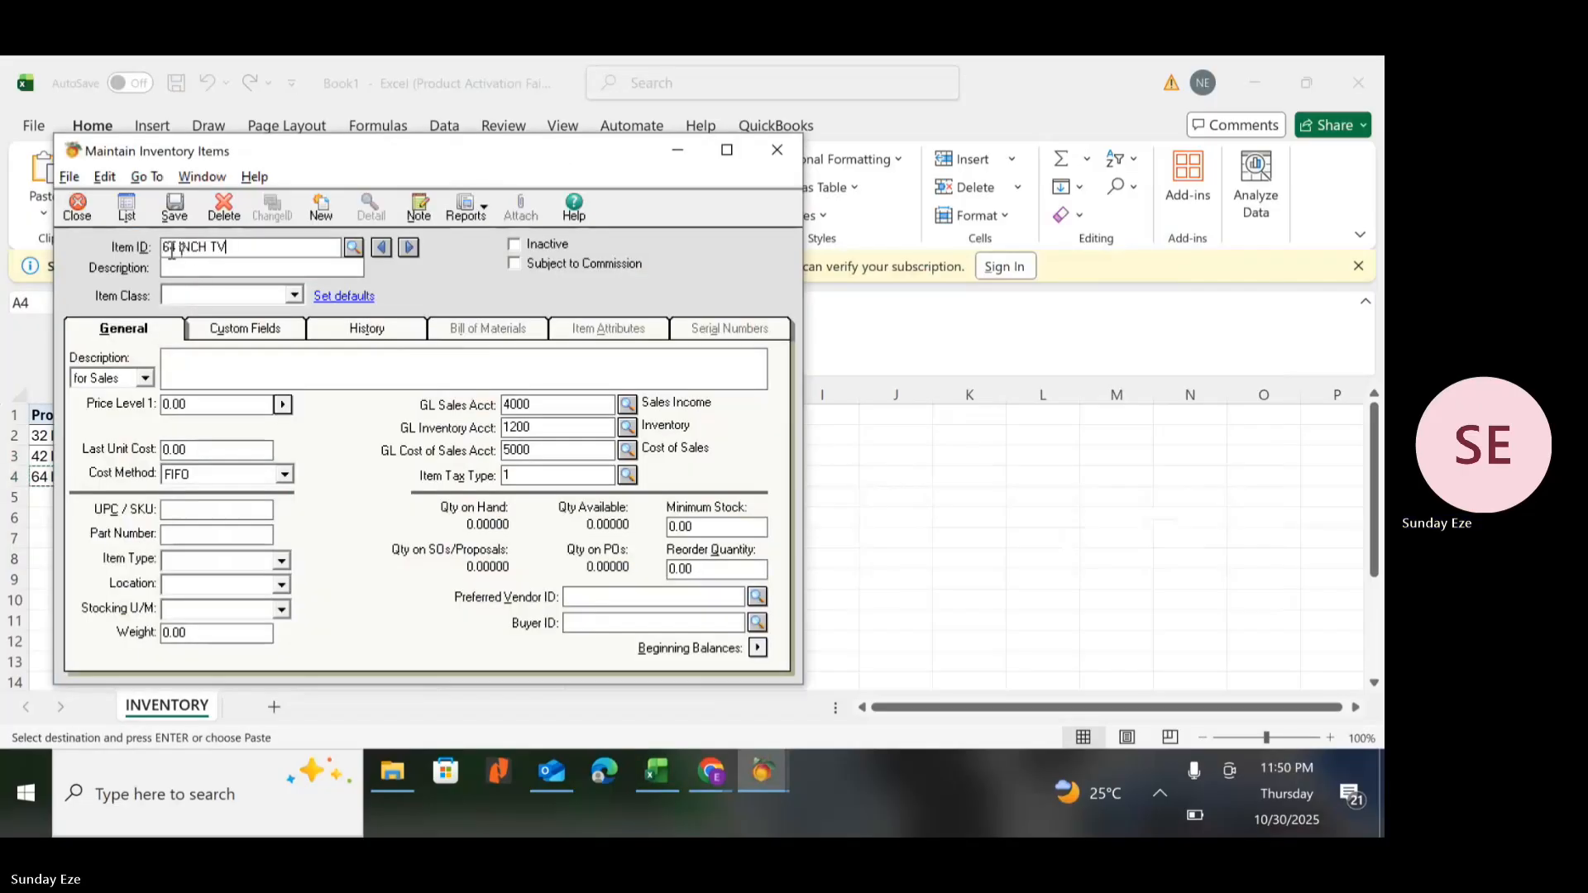
{"action": "left_click", "coordinate": [175, 267]}
{"action": "key", "text": "ctrl+v"}
{"action": "left_click", "coordinate": [195, 296]}
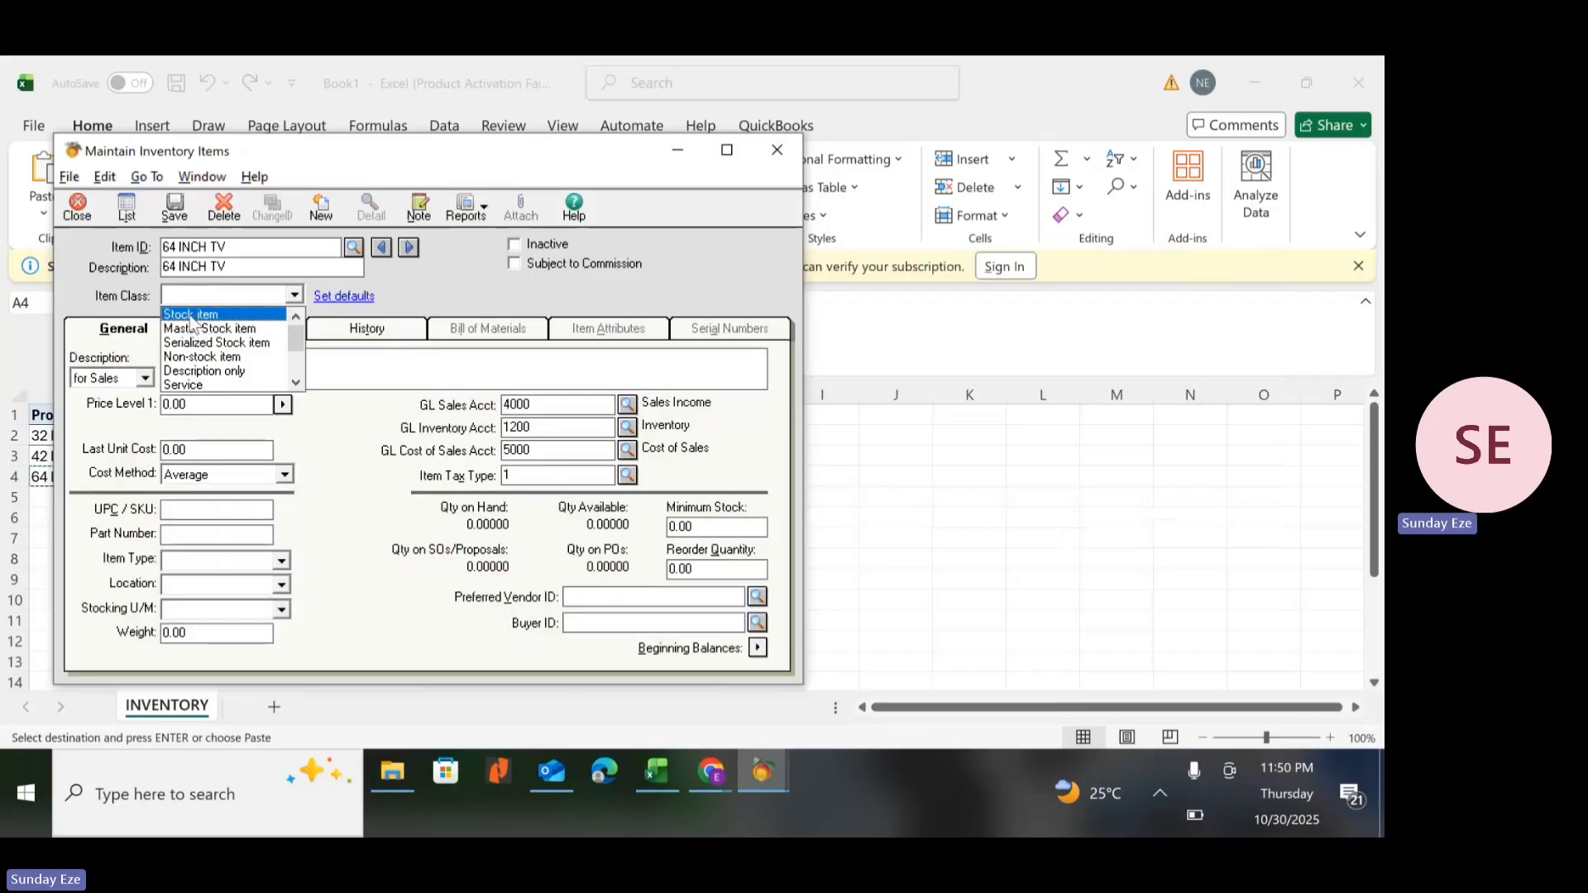
{"action": "left_click", "coordinate": [190, 316]}
Copy the 64 INCH TV's sales price of 87,500 from Excel into its Price Level 1 in Peachtree.
{"action": "left_click", "coordinate": [192, 405]}
{"action": "double_click", "coordinate": [193, 406]}
{"action": "key", "text": "alt+Tab"}
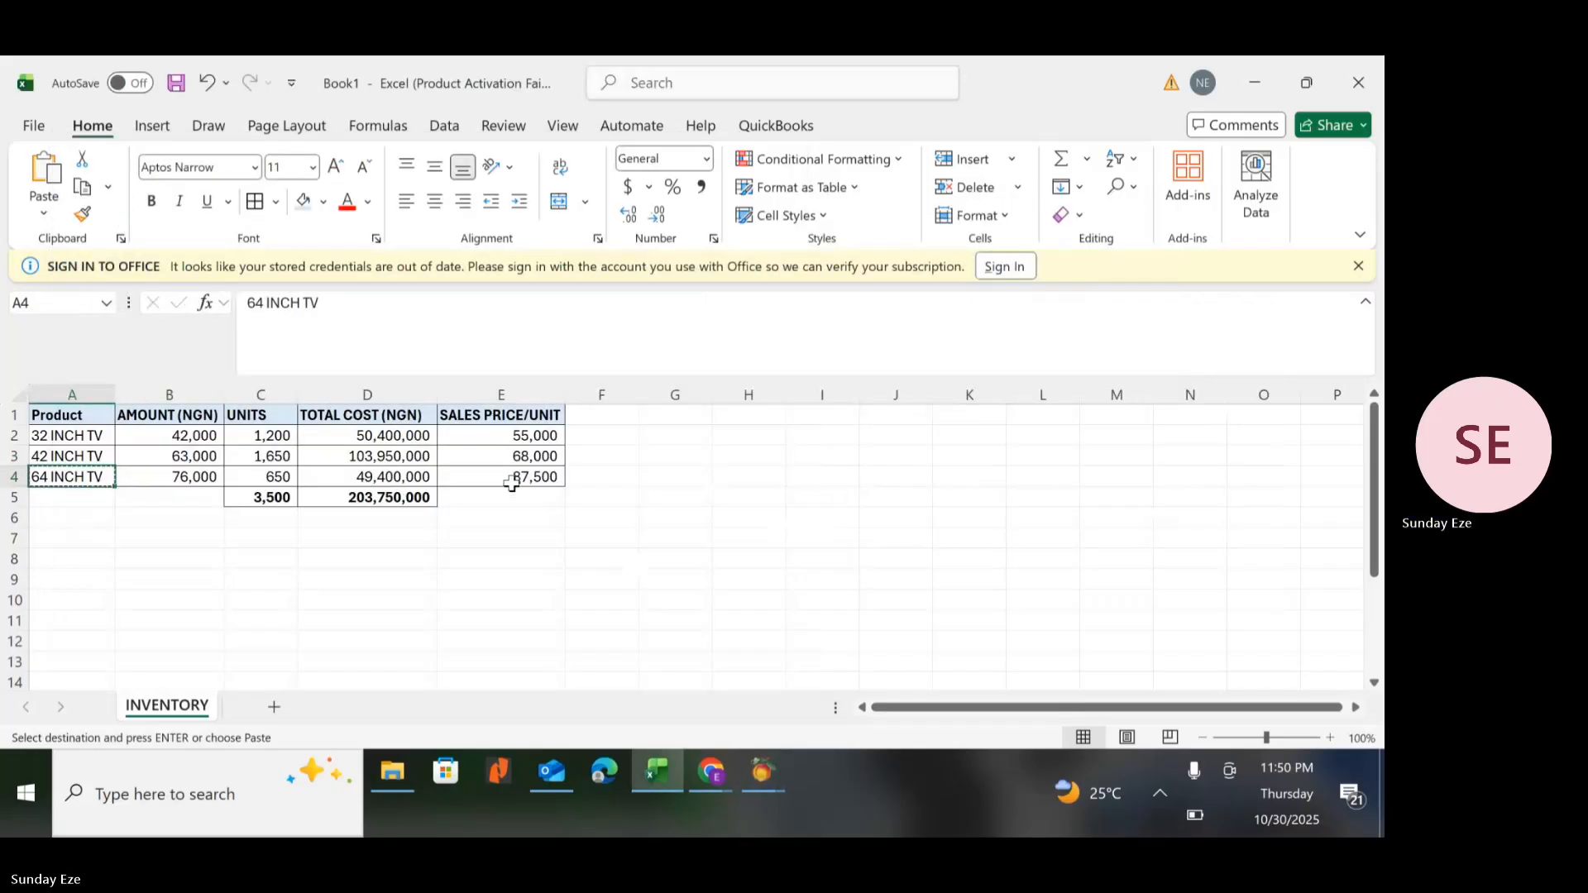
{"action": "left_click", "coordinate": [508, 485]}
{"action": "key", "text": "ctrl+c"}
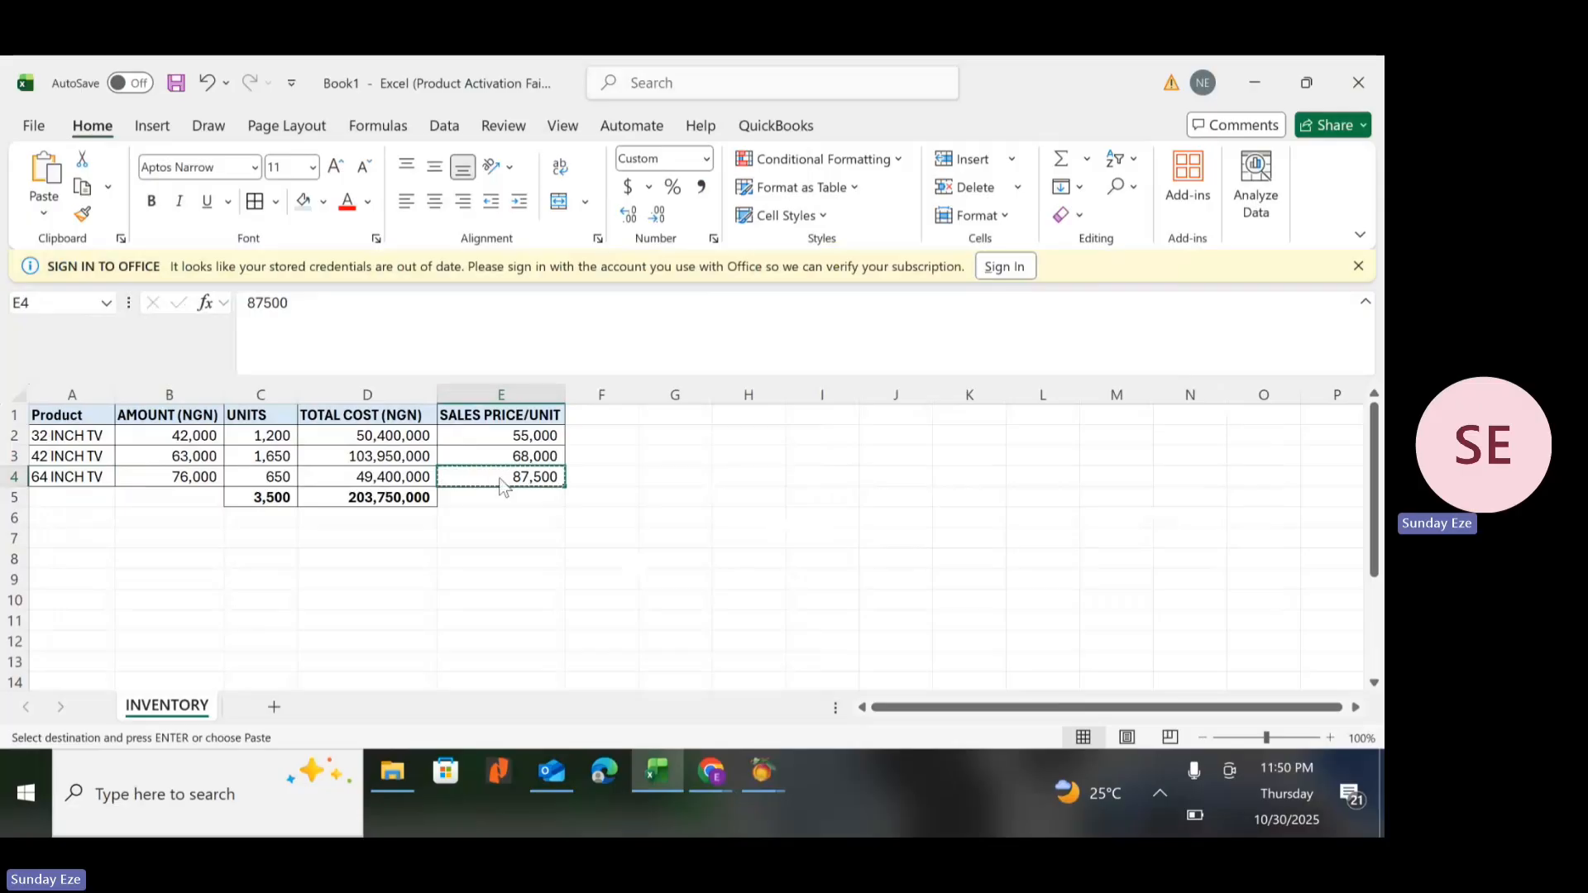
{"action": "key", "text": "alt+Tab"}
{"action": "key", "text": "ctrl+v"}
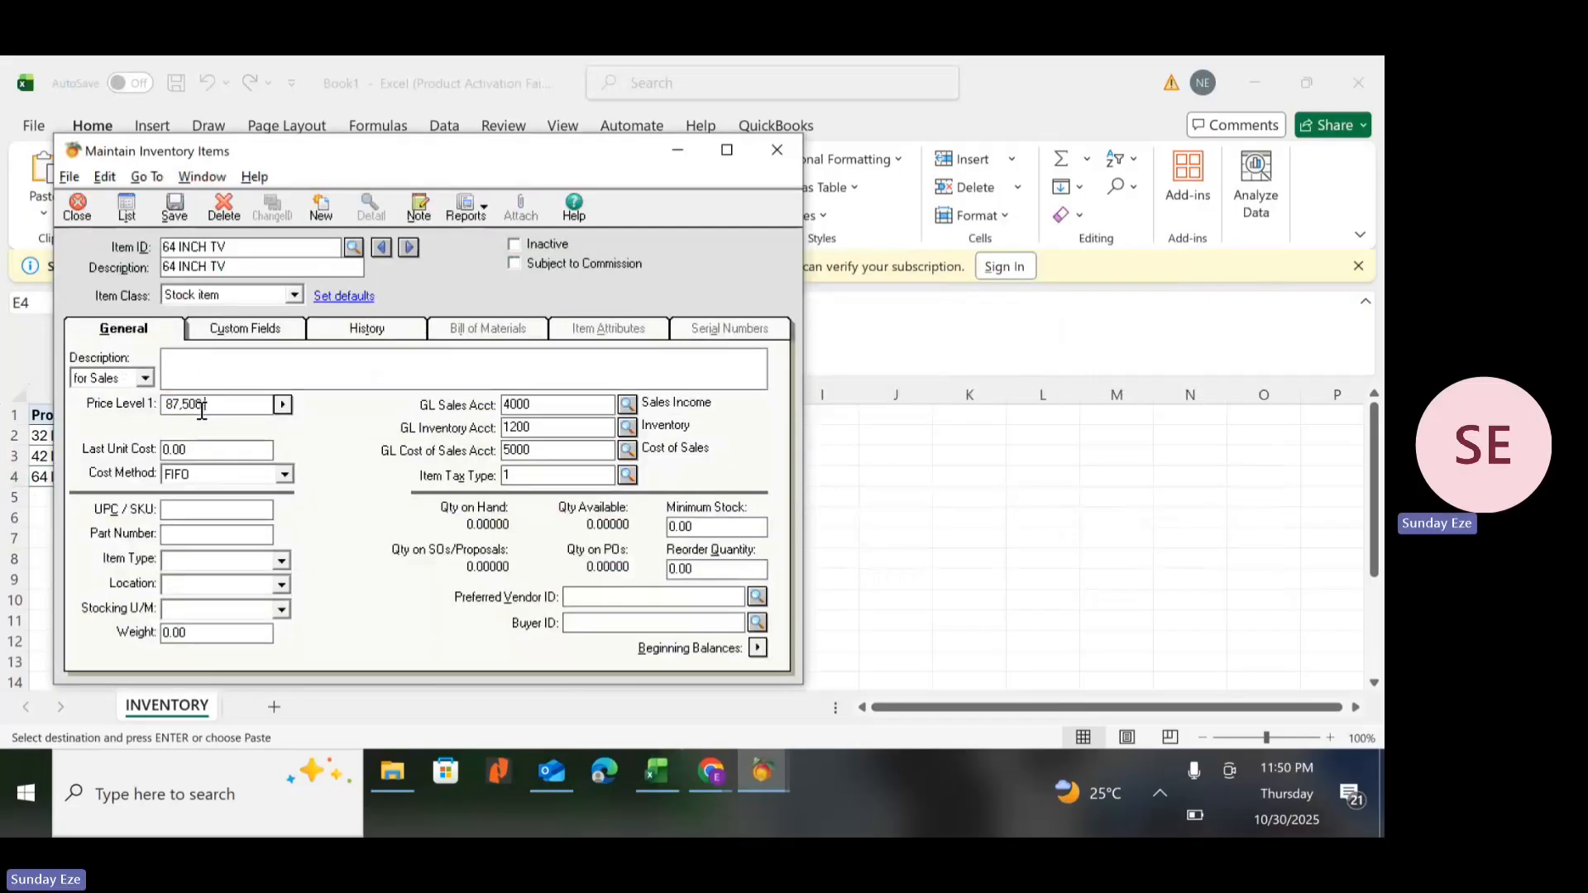
Copy the 64 INCH TV's unit amount of 76,000 from Excel into its last unit cost in Peachtree.
{"action": "key", "text": "alt+Tab"}
{"action": "left_click", "coordinate": [186, 477]}
{"action": "key", "text": "ctrl+c"}
{"action": "key", "text": "alt+Tab"}
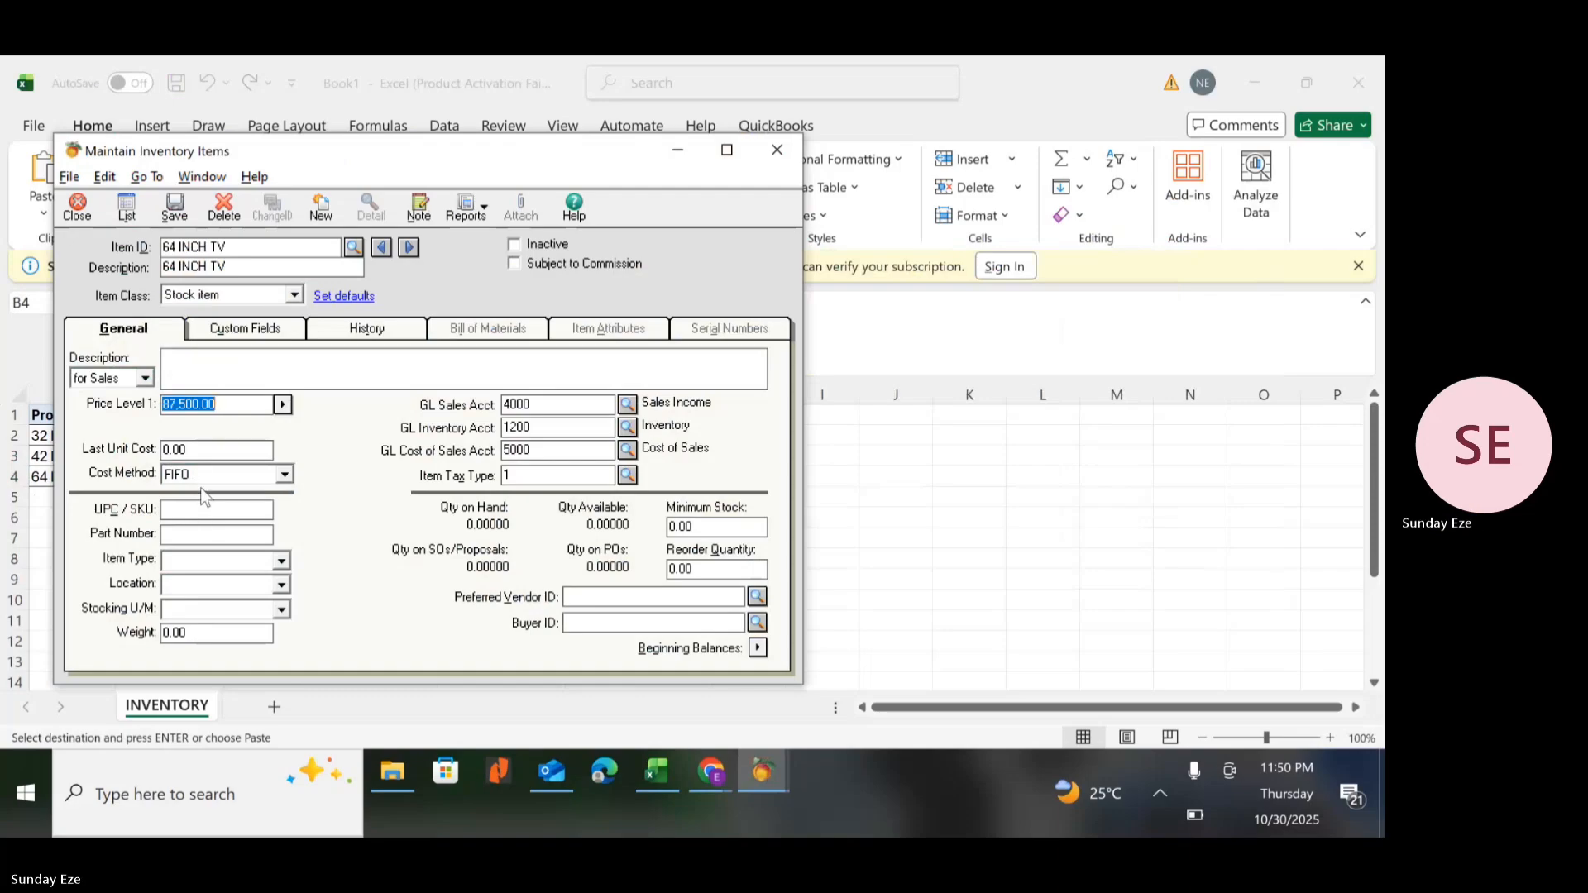
{"action": "left_click", "coordinate": [203, 450]}
{"action": "key", "text": "ctrl+v"}
Set the 64 INCH TV's minimum stock to 300, compare the entries with the Excel sheet, and save the item.
{"action": "left_click", "coordinate": [694, 526]}
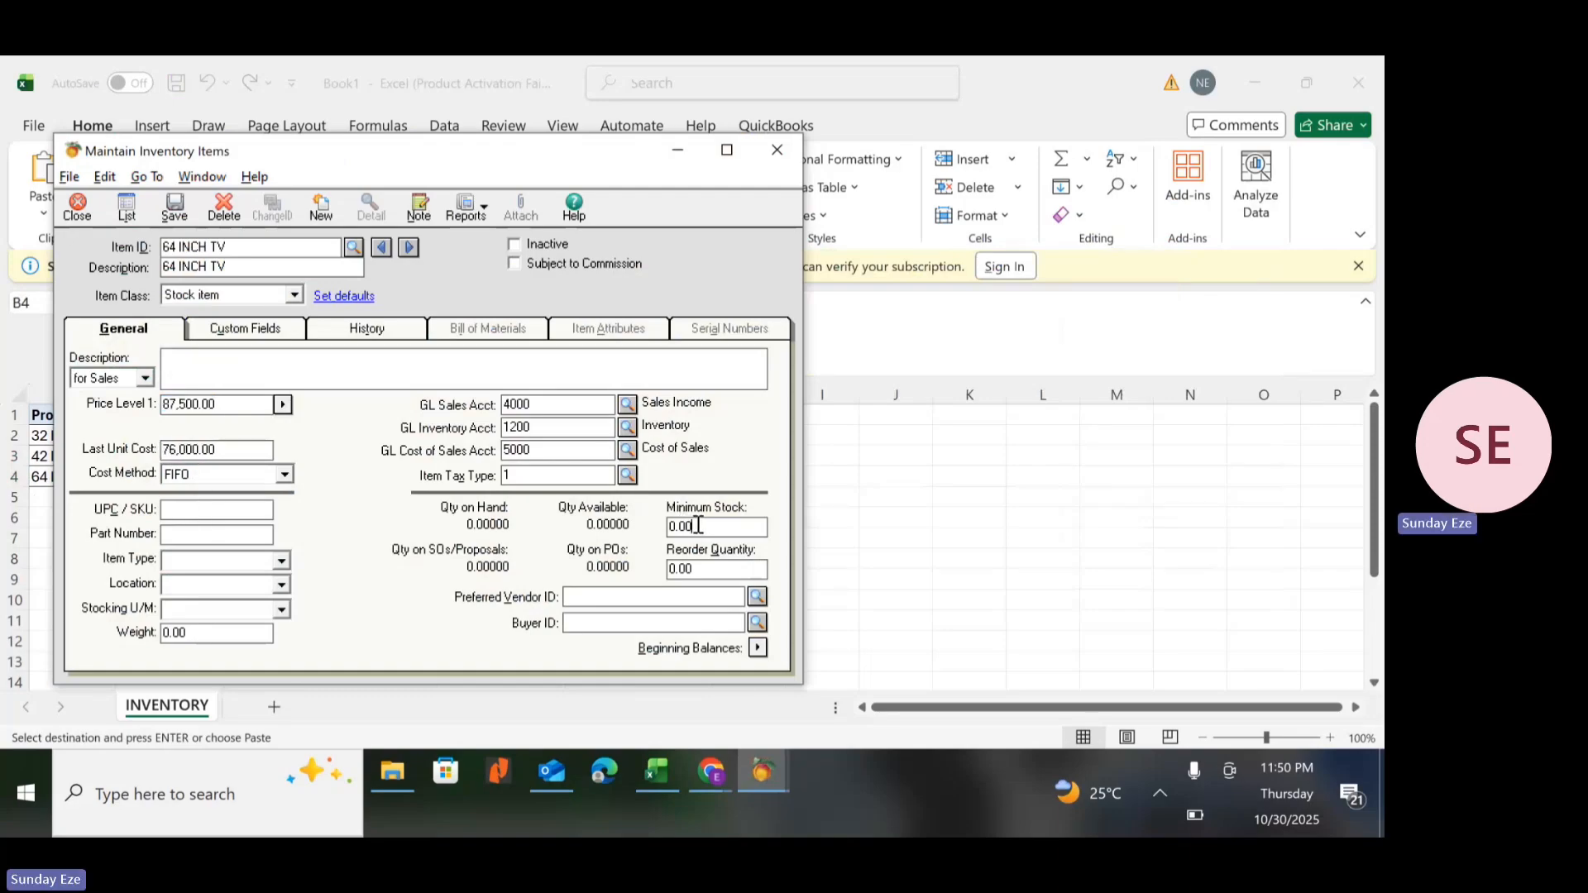
{"action": "type", "text": "3"}
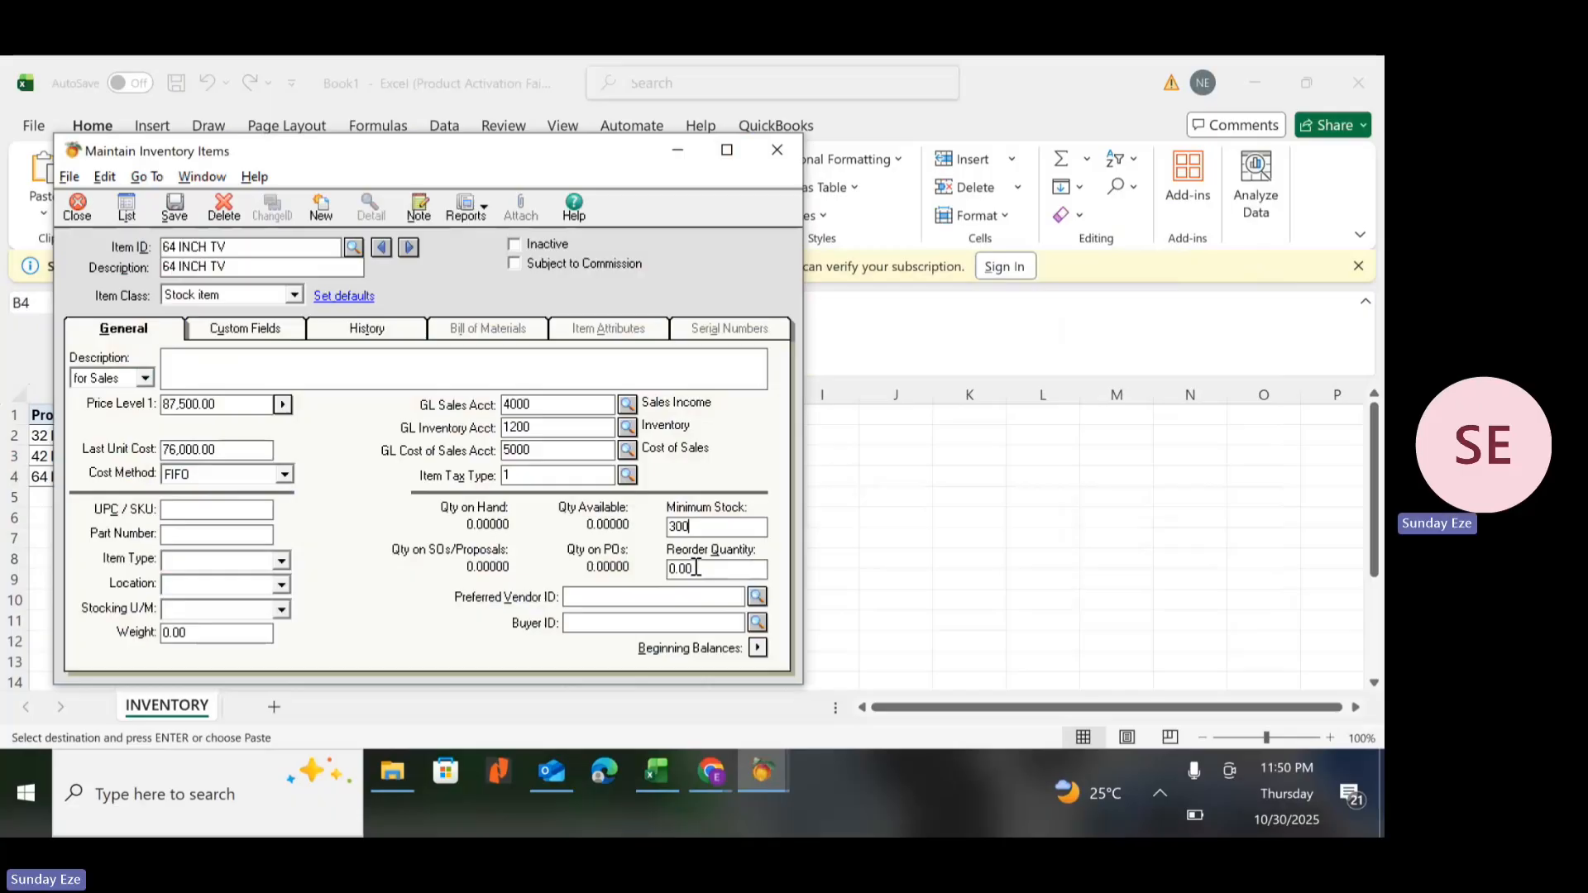
{"action": "key", "text": "alt+Tab"}
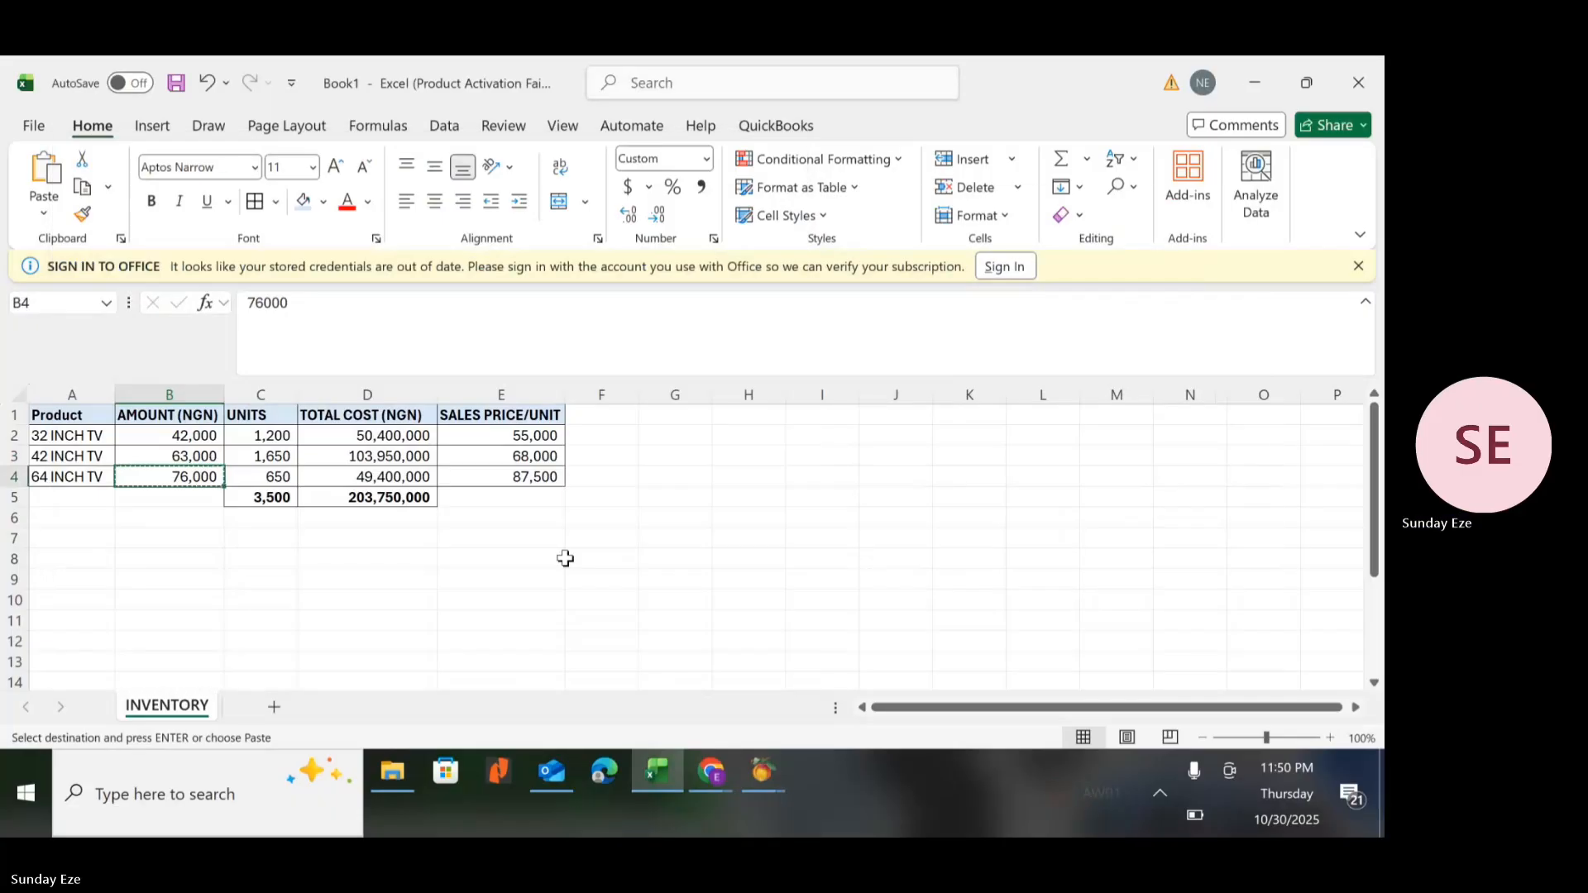
{"action": "key", "text": "alt+Tab"}
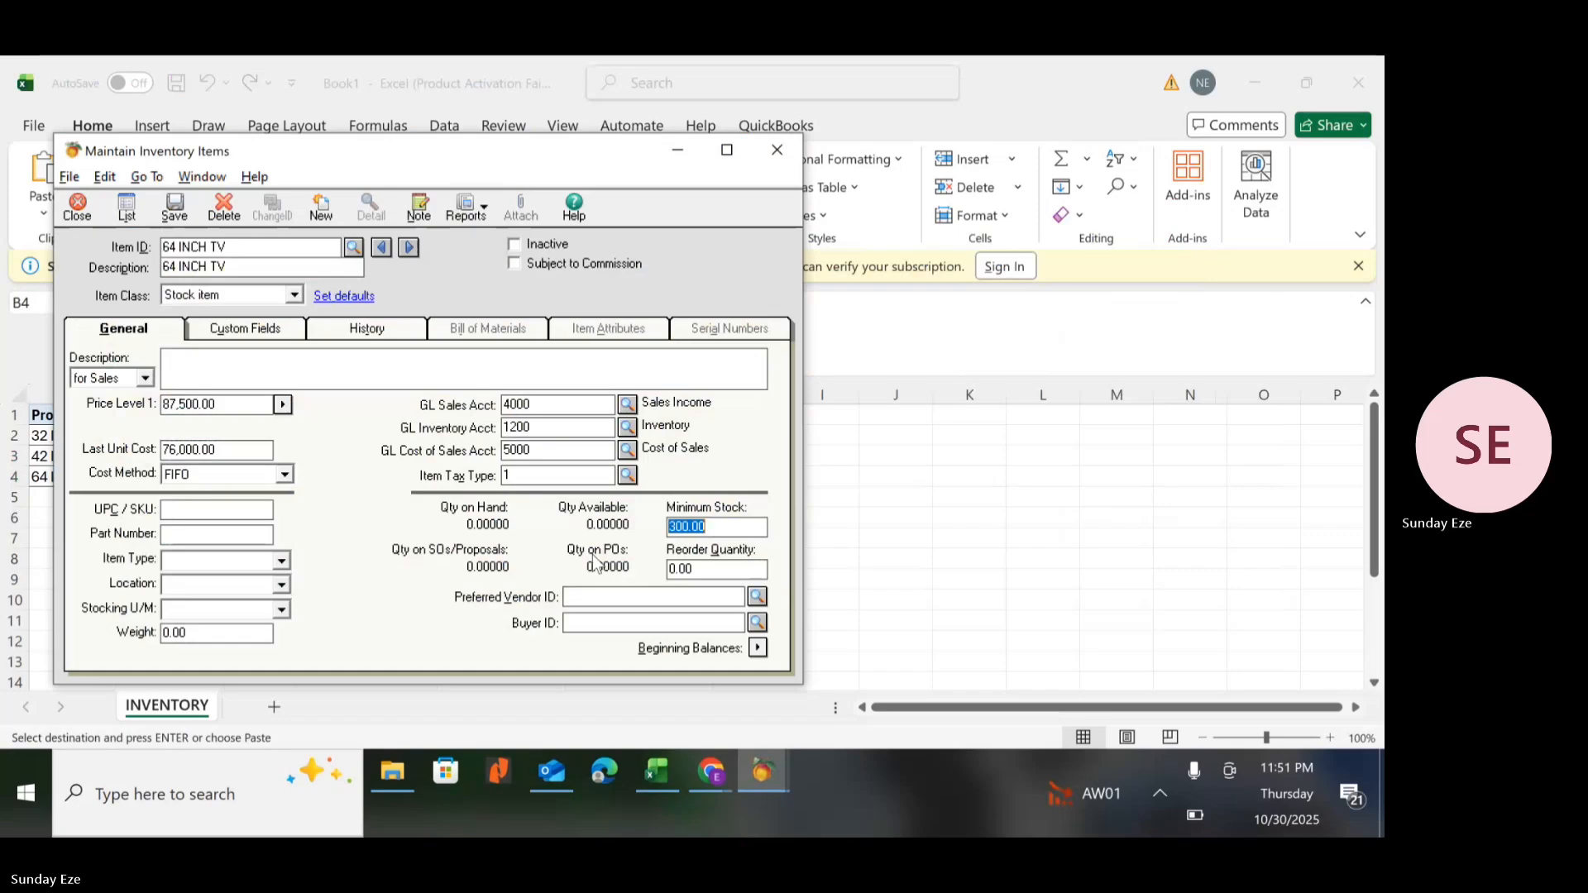
{"action": "key", "text": "alt+Tab"}
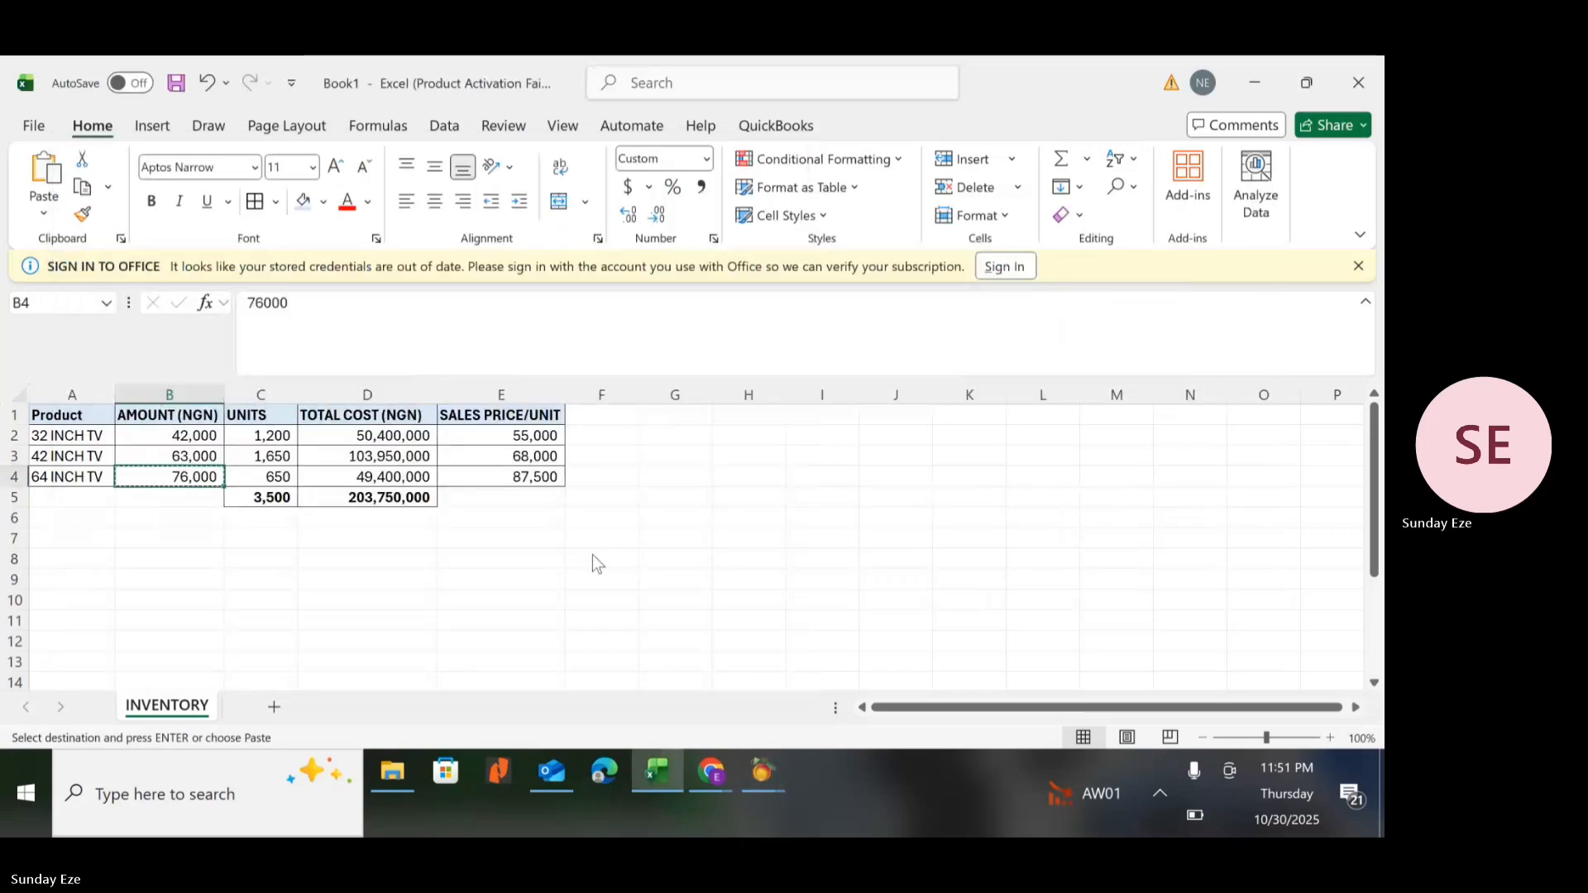
{"action": "key", "text": "alt+Tab"}
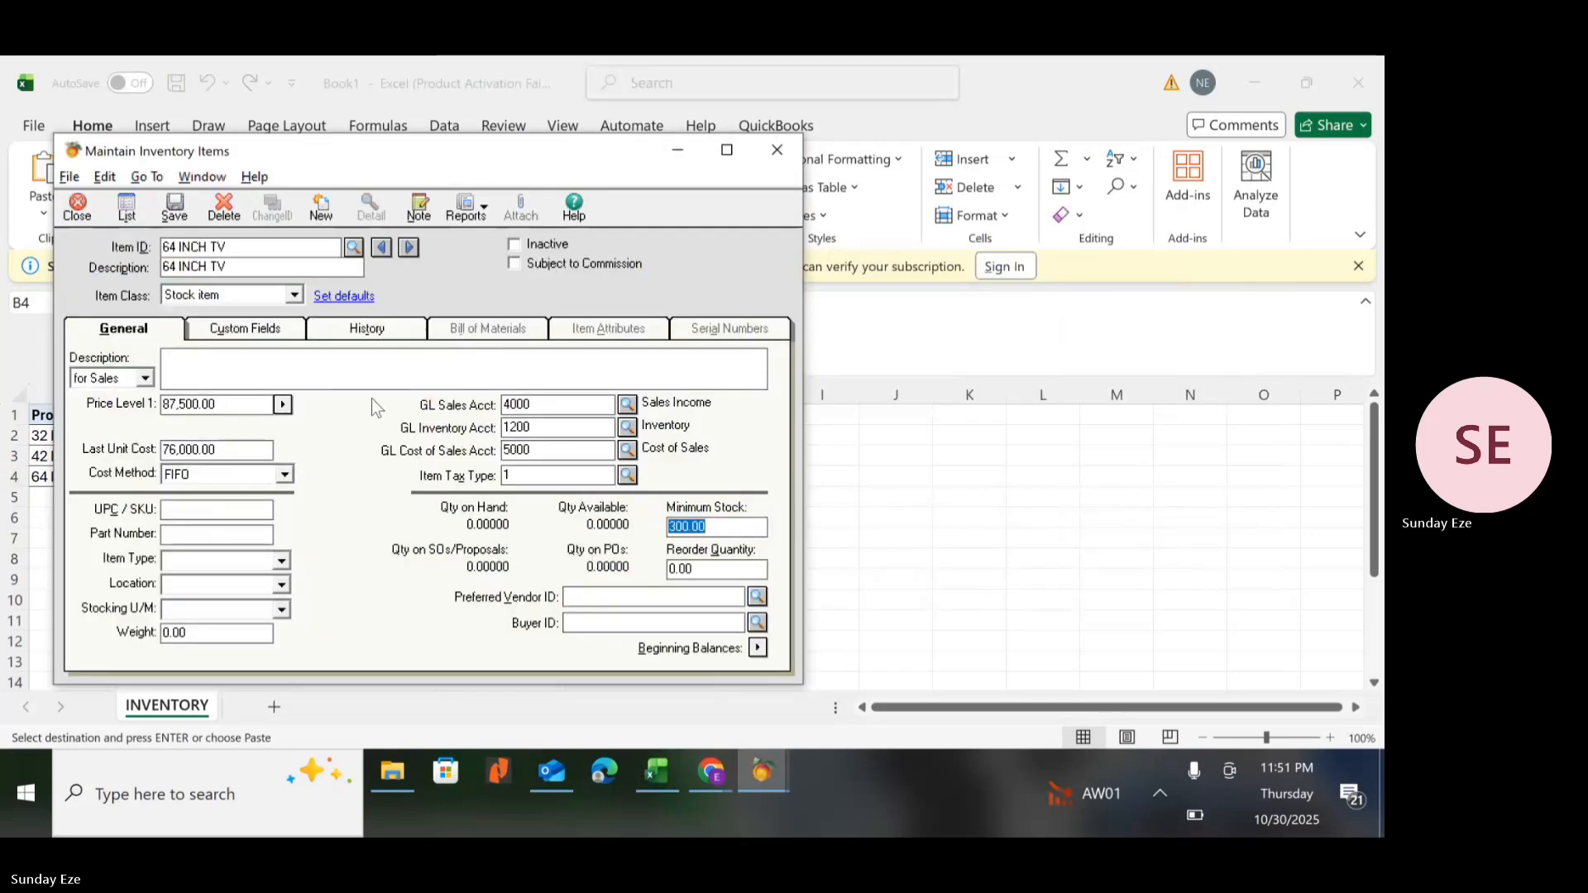
{"action": "left_click", "coordinate": [175, 208]}
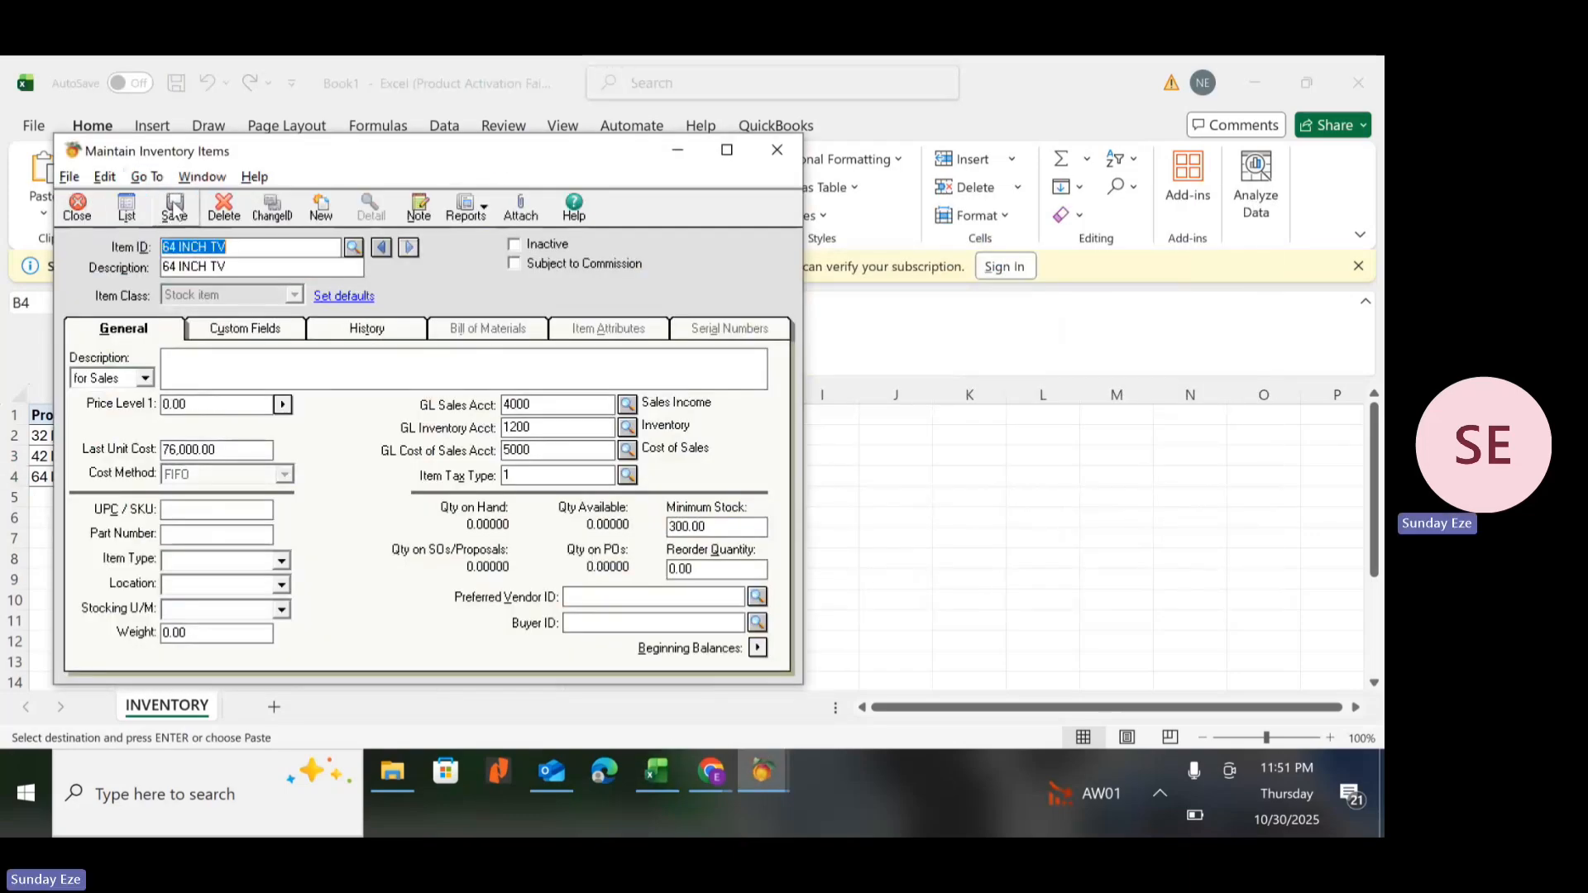
Check the saved TV items' prices and costs in the inventory list and return to the 64 INCH TV's record.
{"action": "left_click", "coordinate": [127, 210]}
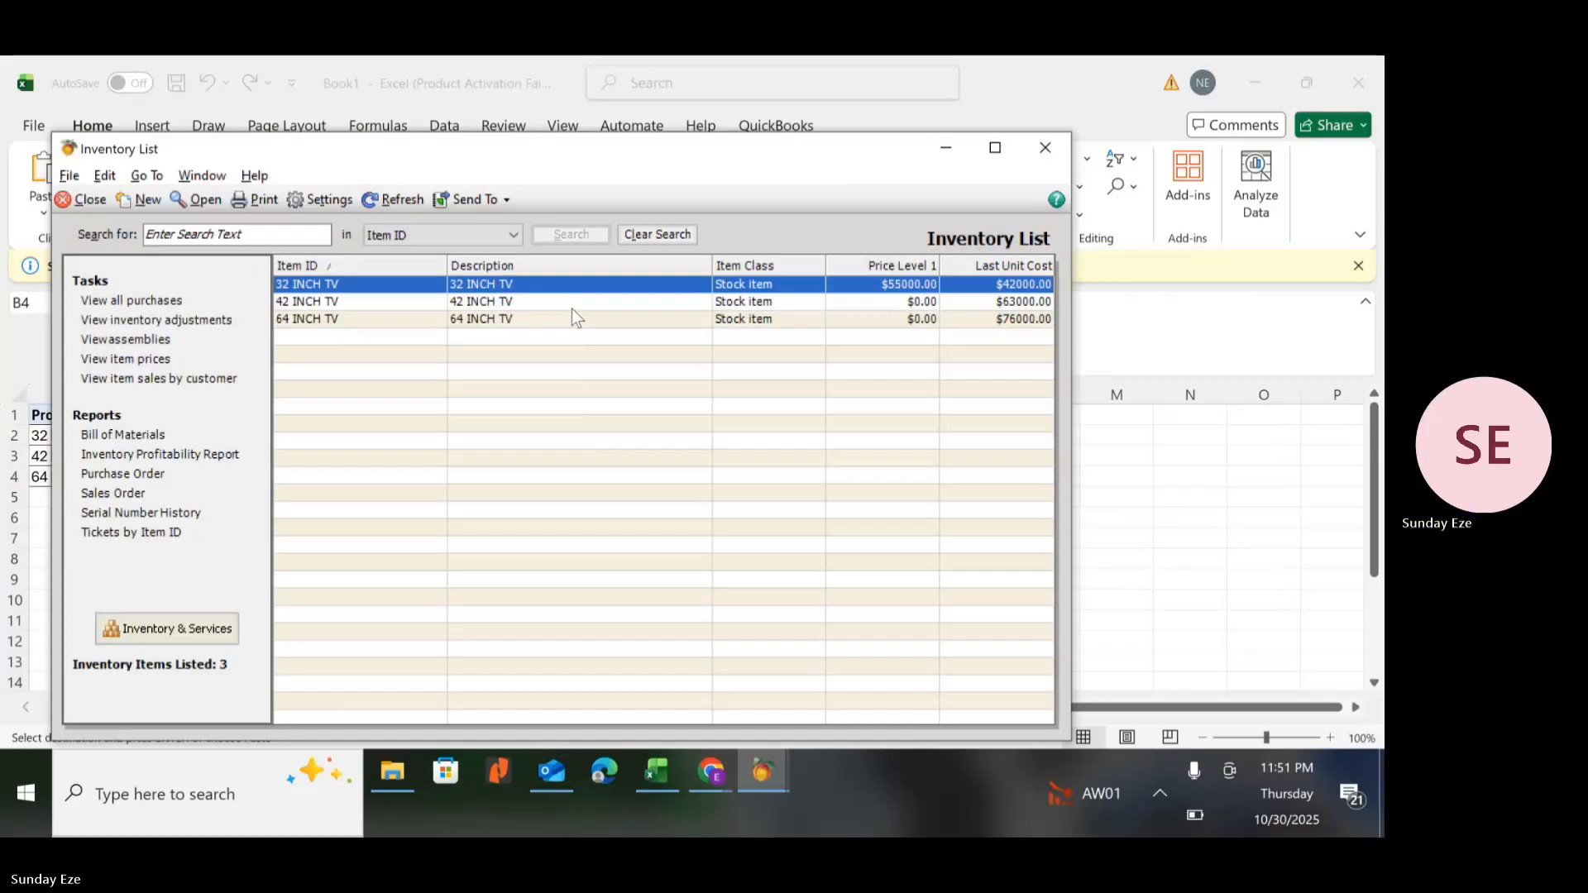
{"action": "double_click", "coordinate": [572, 311]}
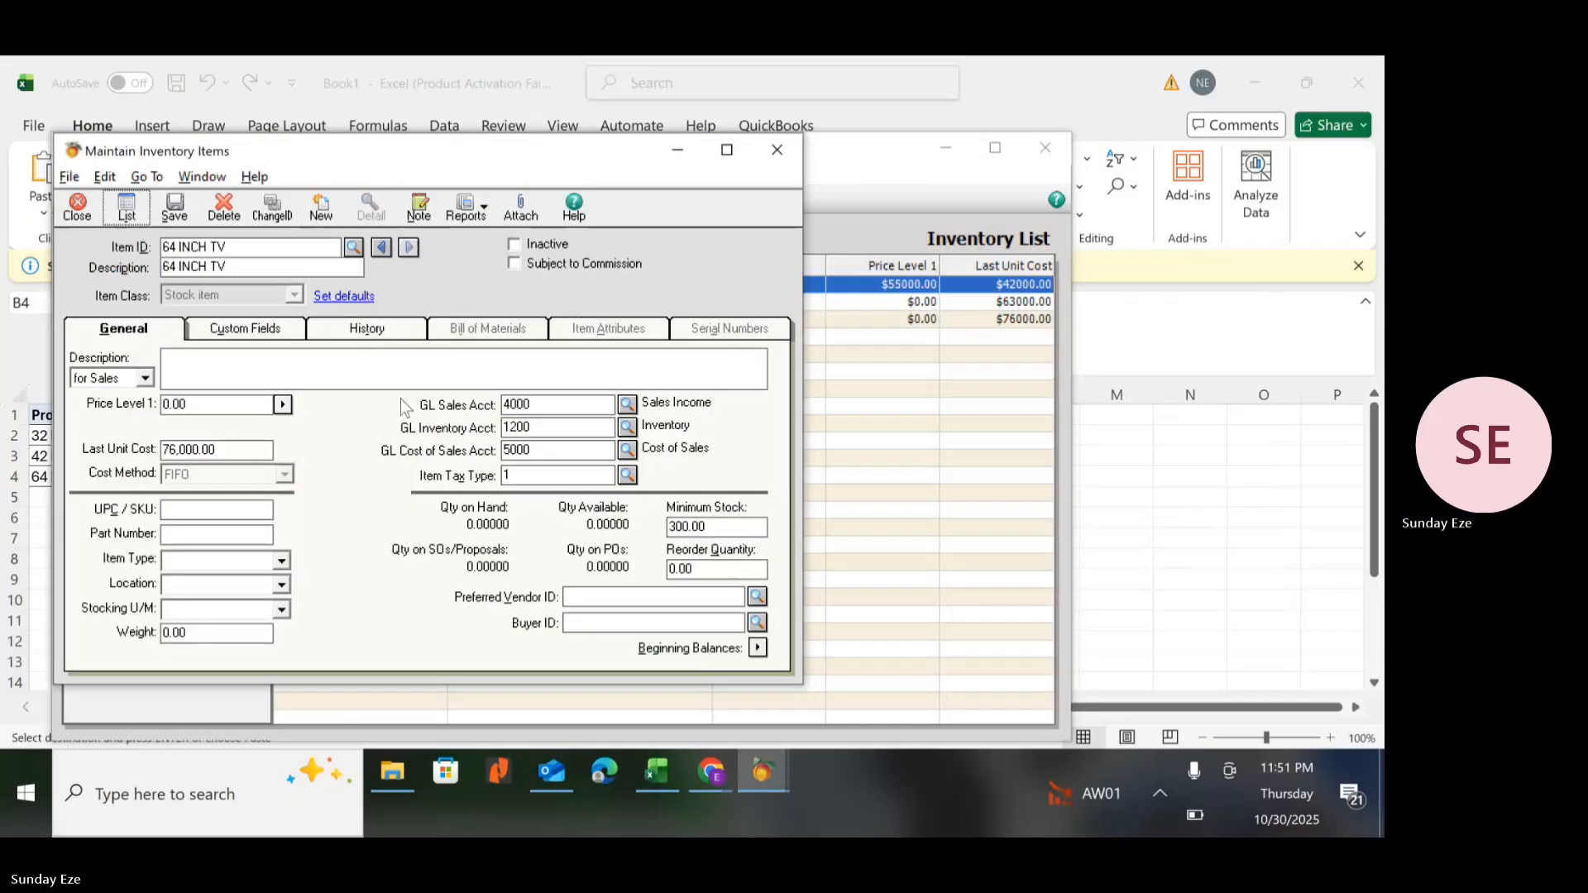
{"action": "key", "text": "Escape"}
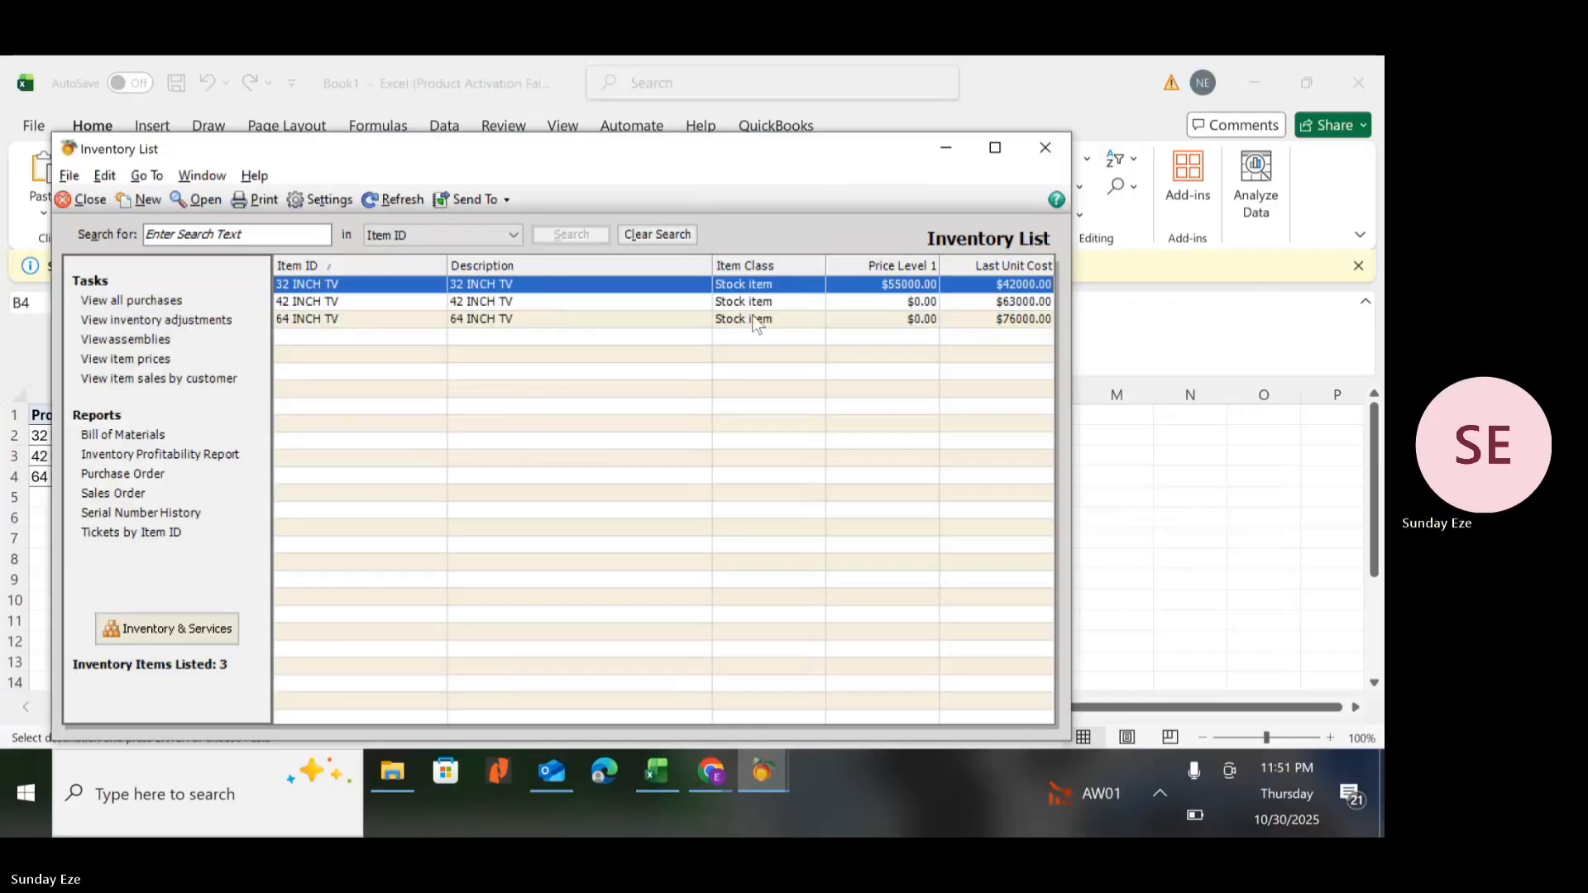
{"action": "left_click", "coordinate": [1045, 148]}
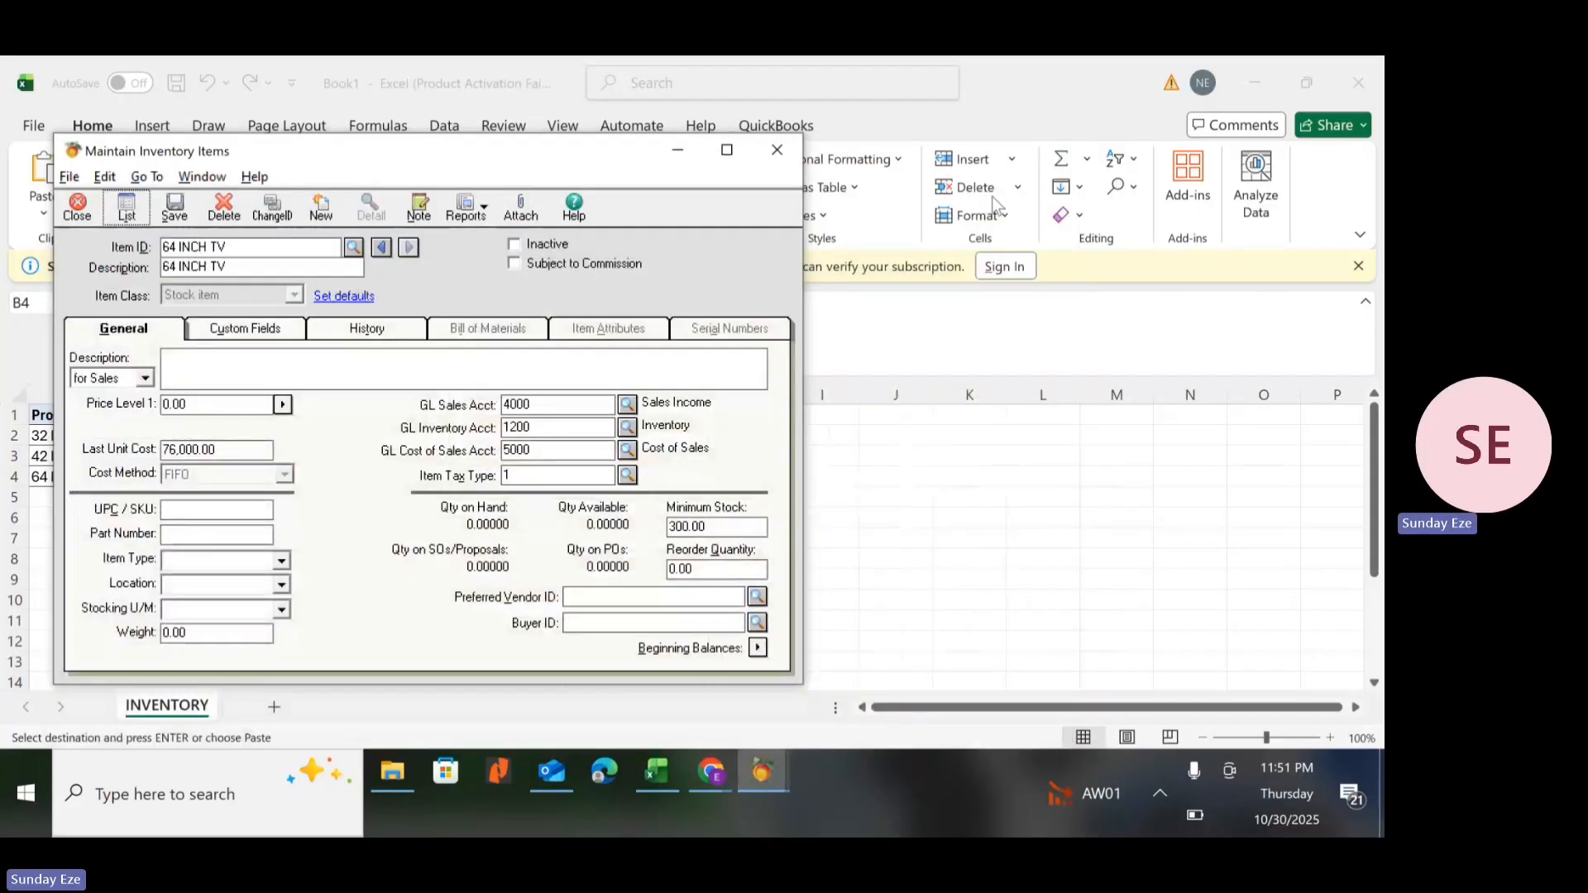
Copy the 64 INCH TV's sales price of 87,500 from Excel into its Price Level 1 again and save the item.
{"action": "key", "text": "Escape"}
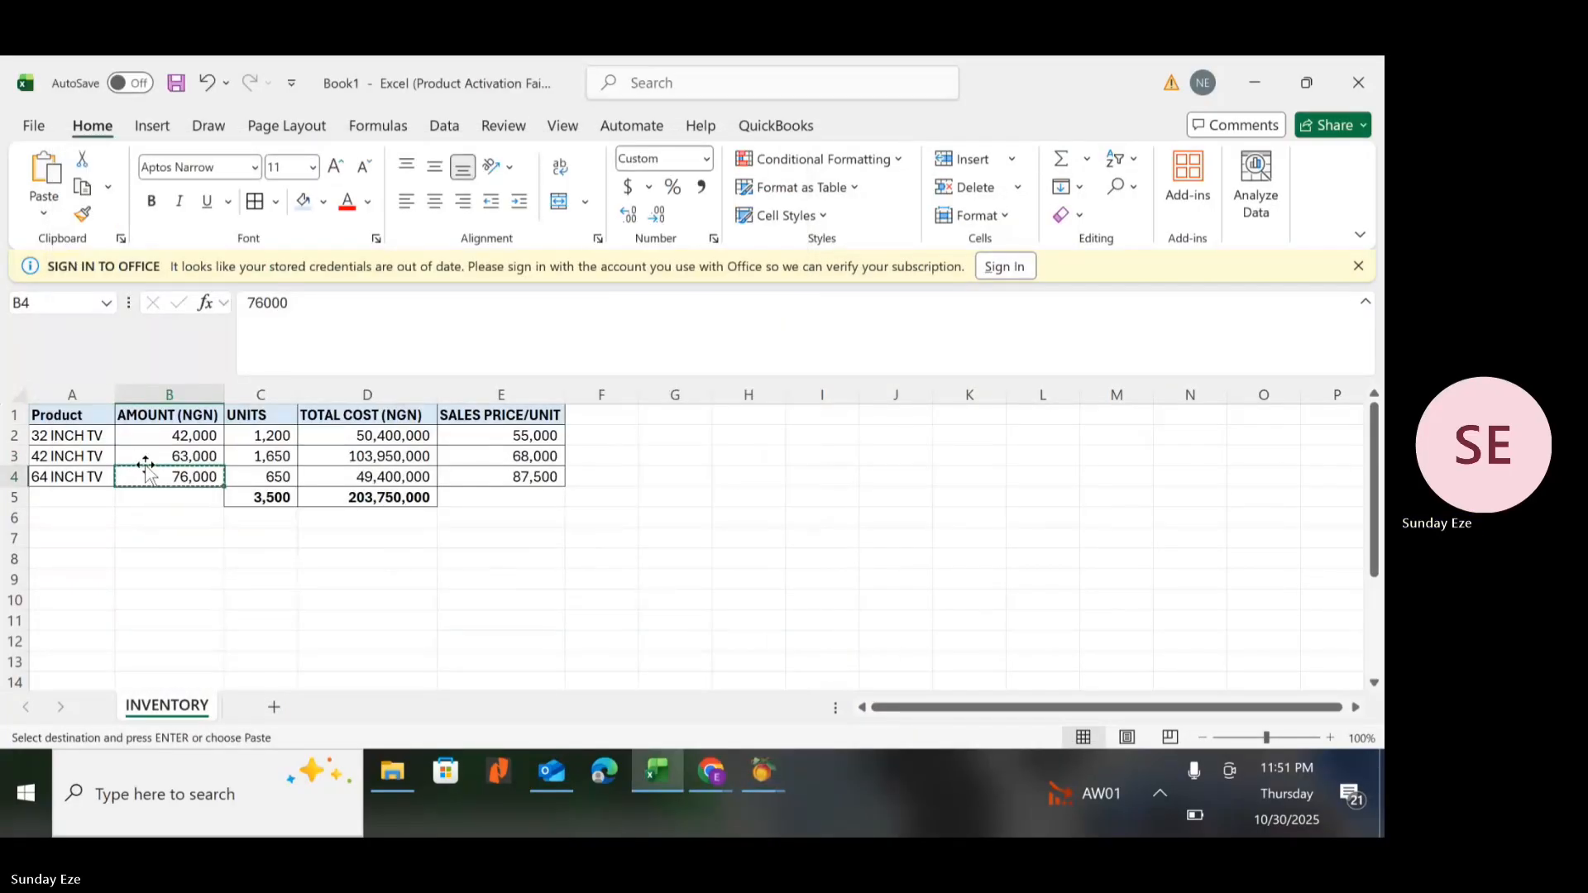
{"action": "key", "text": "alt+Tab"}
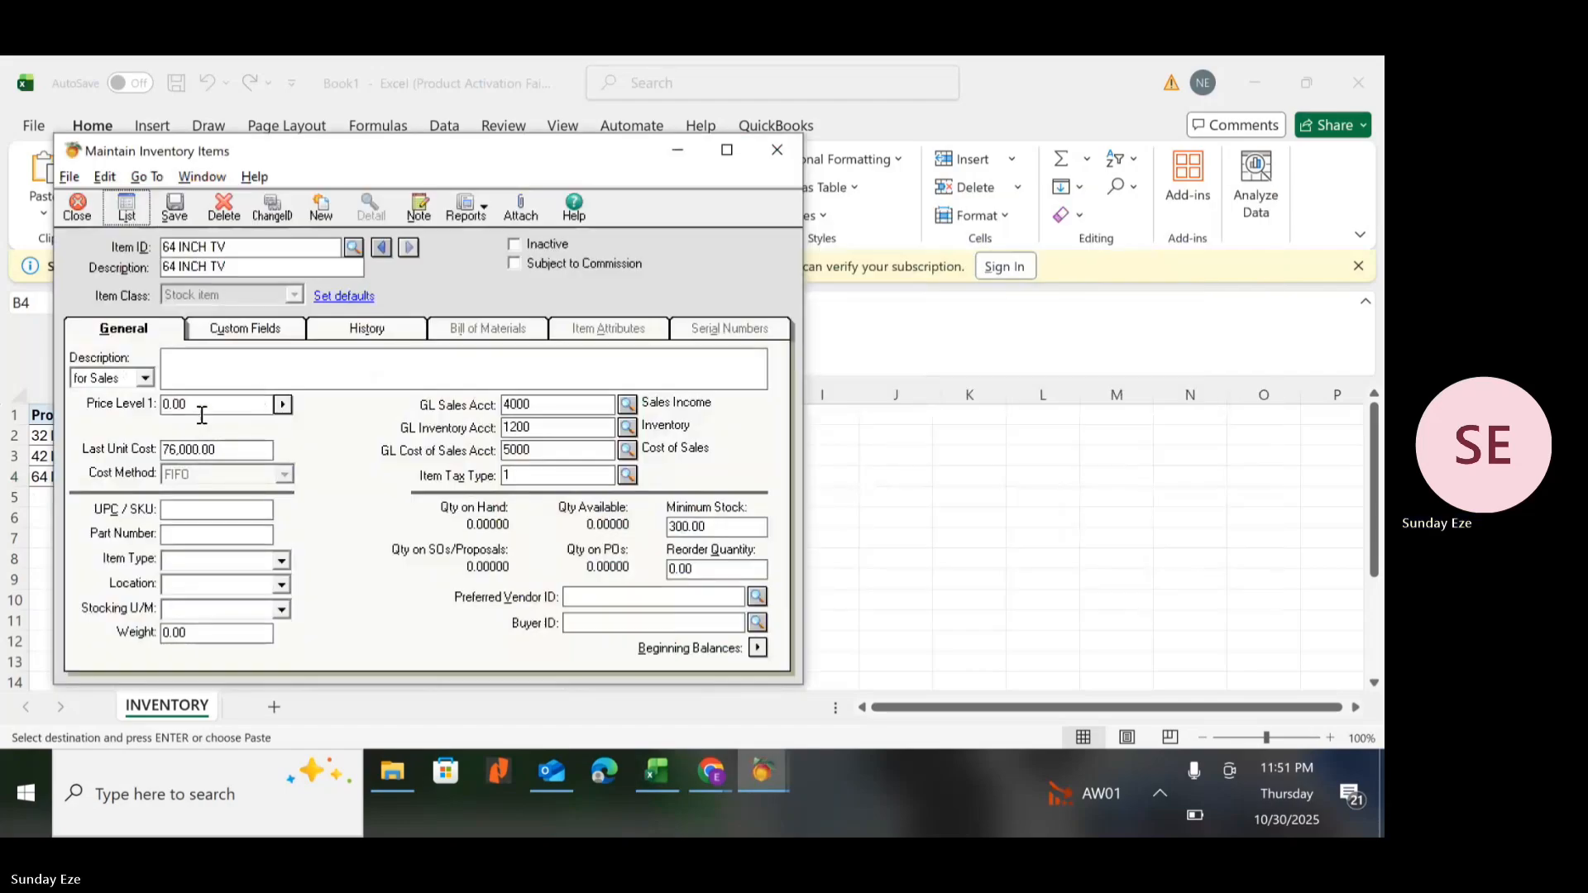
{"action": "key", "text": "Escape"}
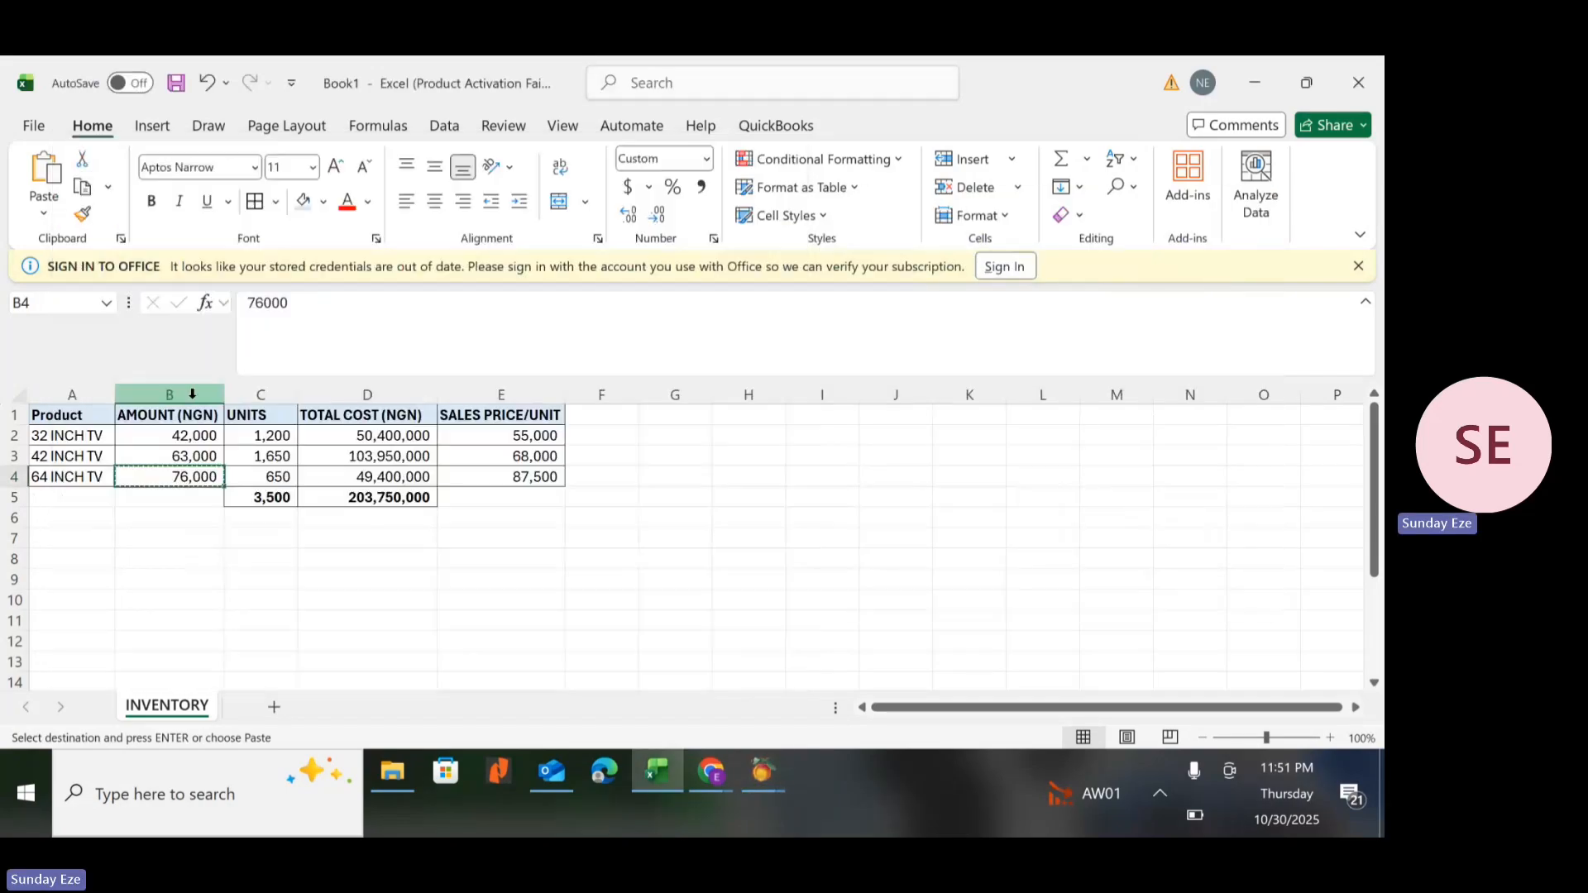
{"action": "left_click", "coordinate": [503, 476]}
{"action": "key", "text": "alt+Tab"}
{"action": "left_click", "coordinate": [176, 405]}
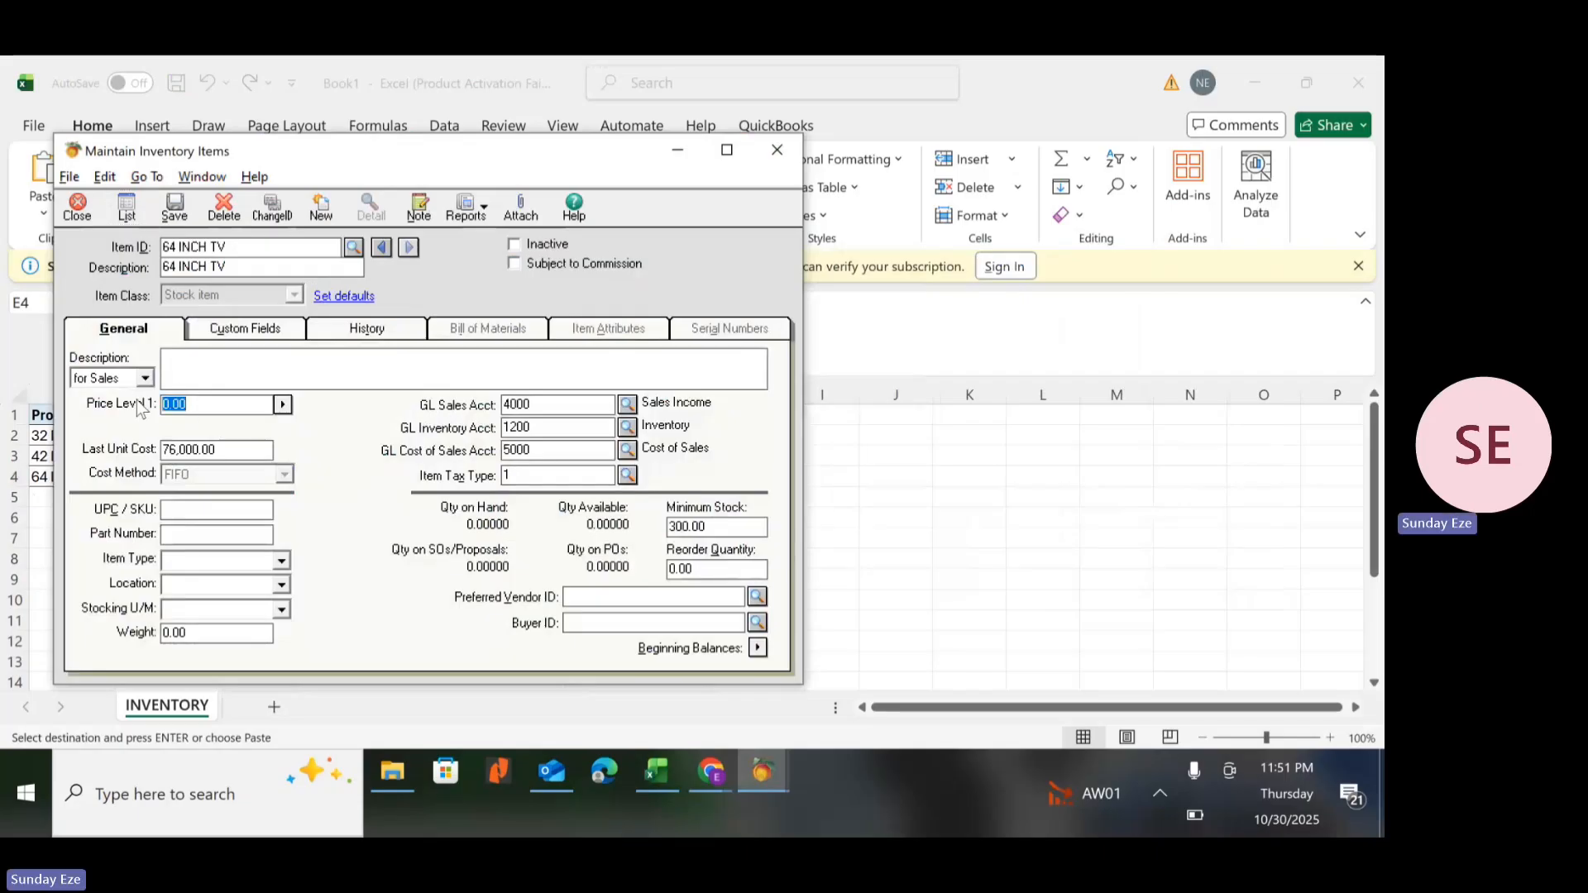
{"action": "key", "text": "ctrl+v"}
{"action": "left_click", "coordinate": [175, 207]}
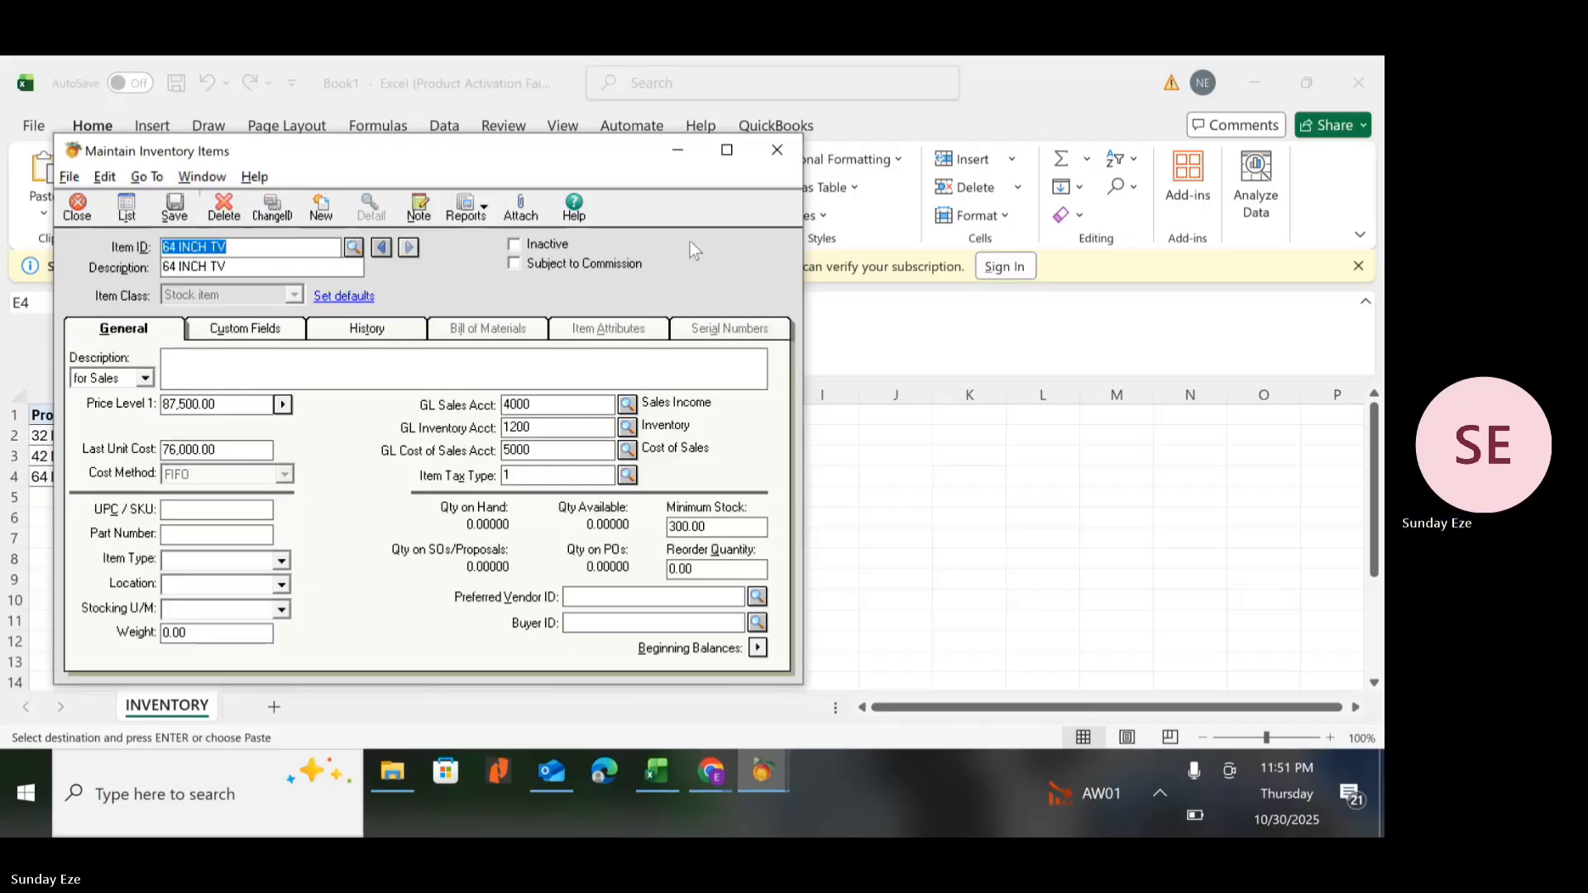
Select the 42 INCH TV in the inventory list, copy its sales price of 68,000 from Excel, and return to the list.
{"action": "left_click", "coordinate": [126, 214]}
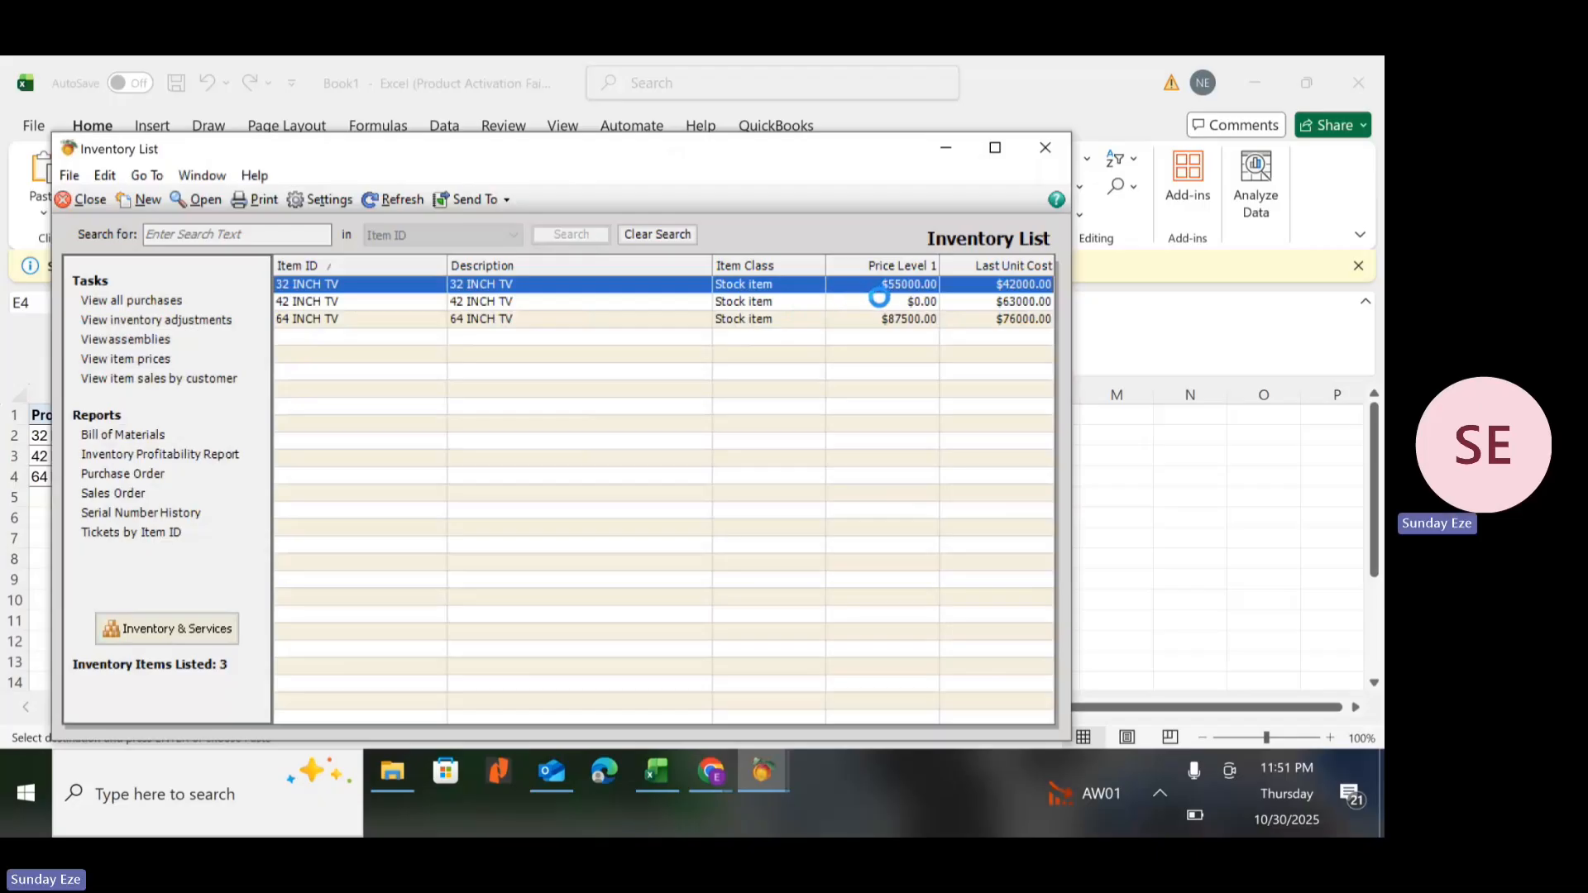
{"action": "left_click", "coordinate": [876, 302]}
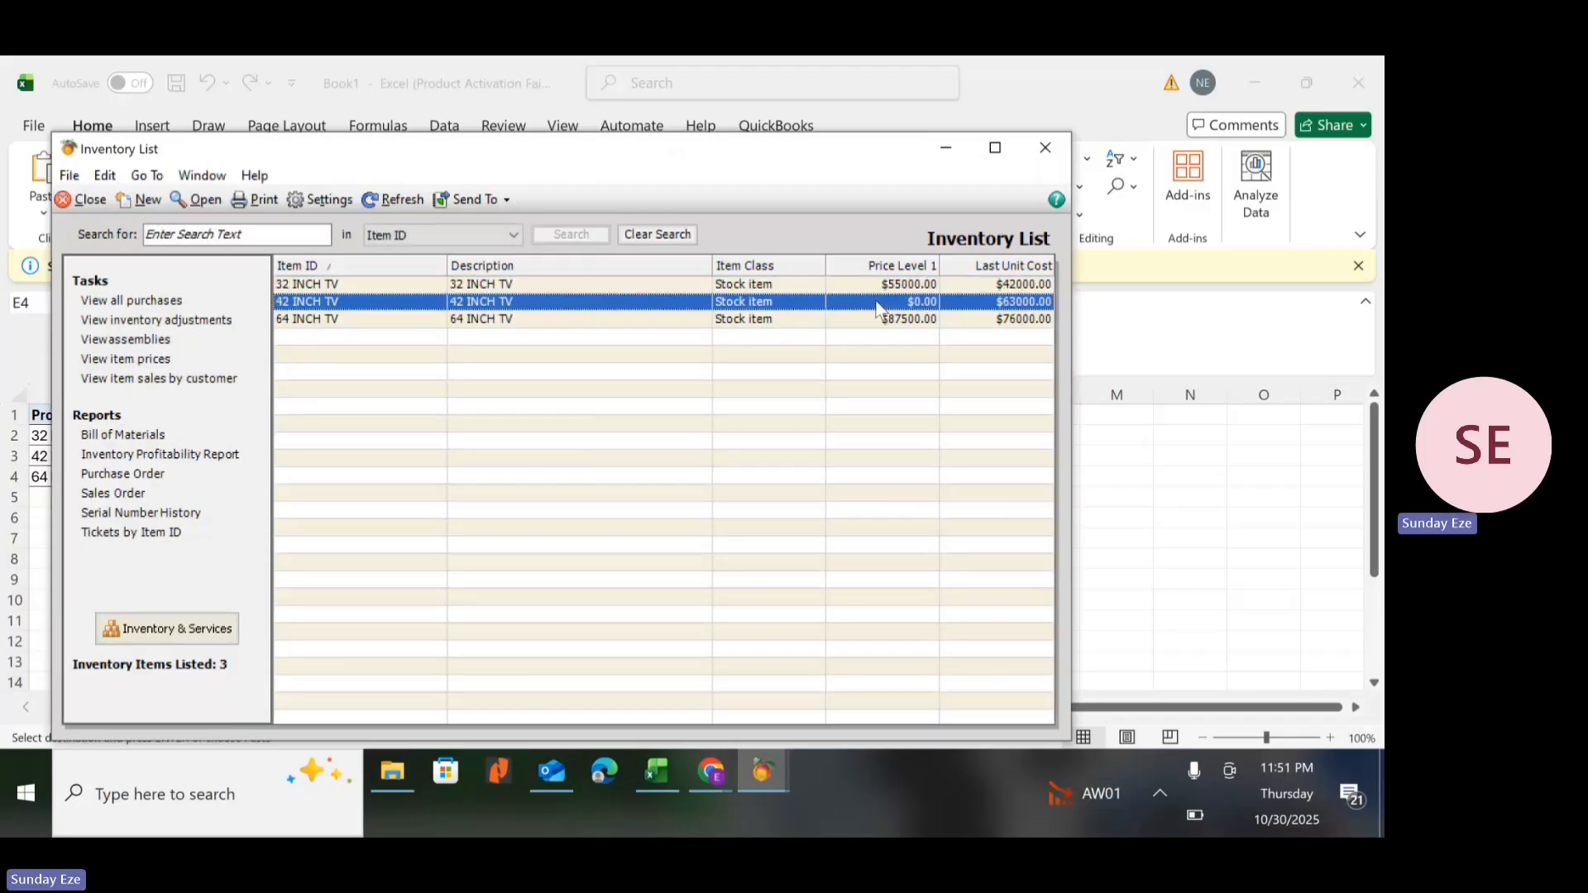
{"action": "double_click", "coordinate": [876, 306]}
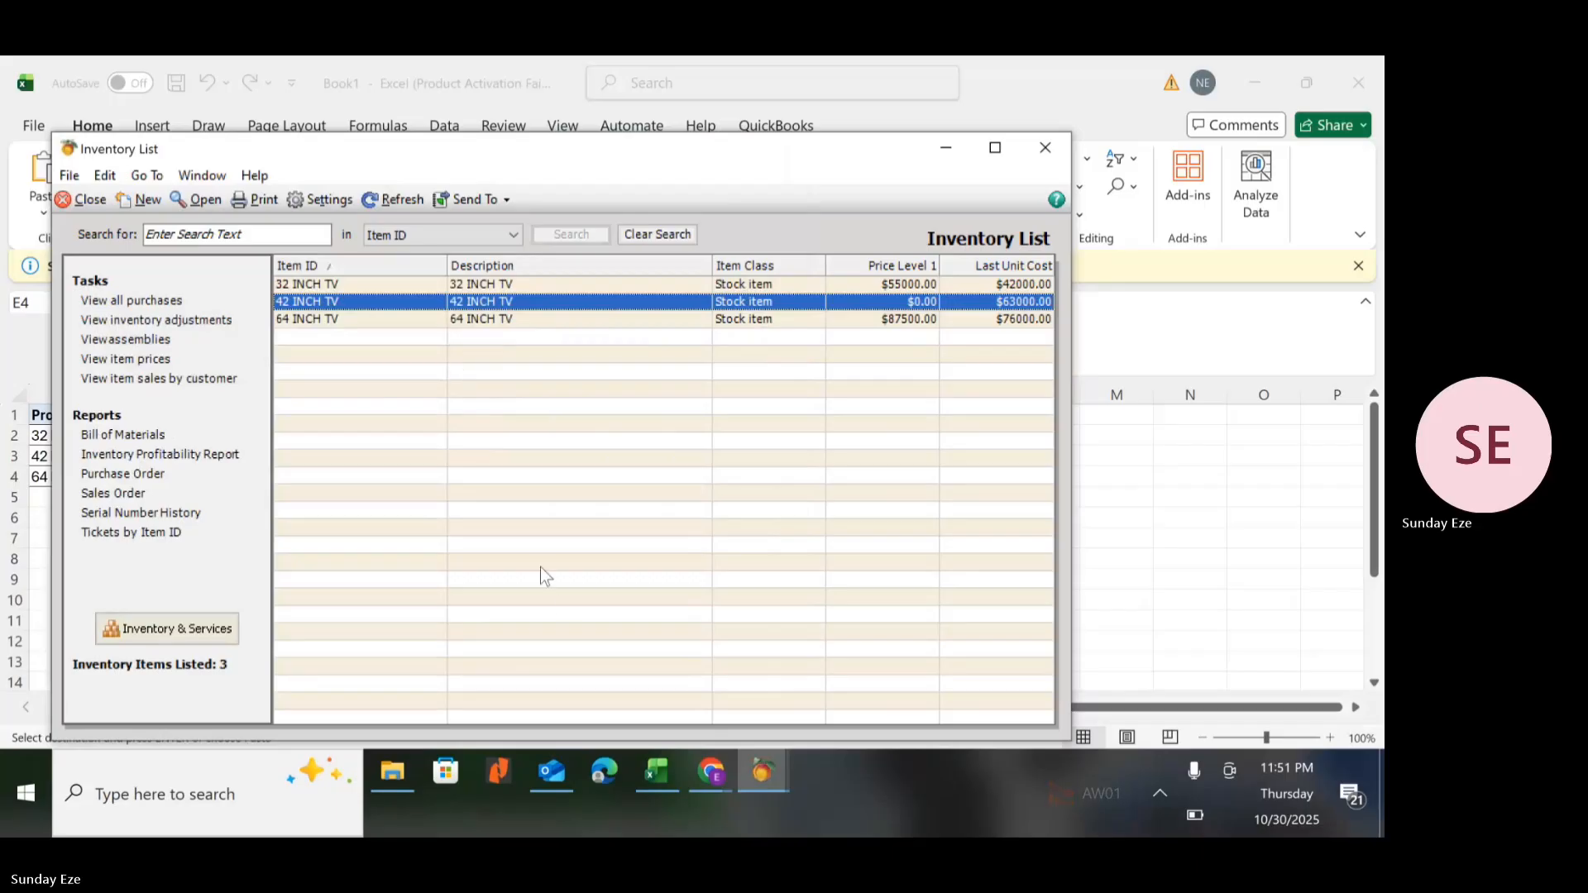
{"action": "mouse_move", "coordinate": [656, 768]}
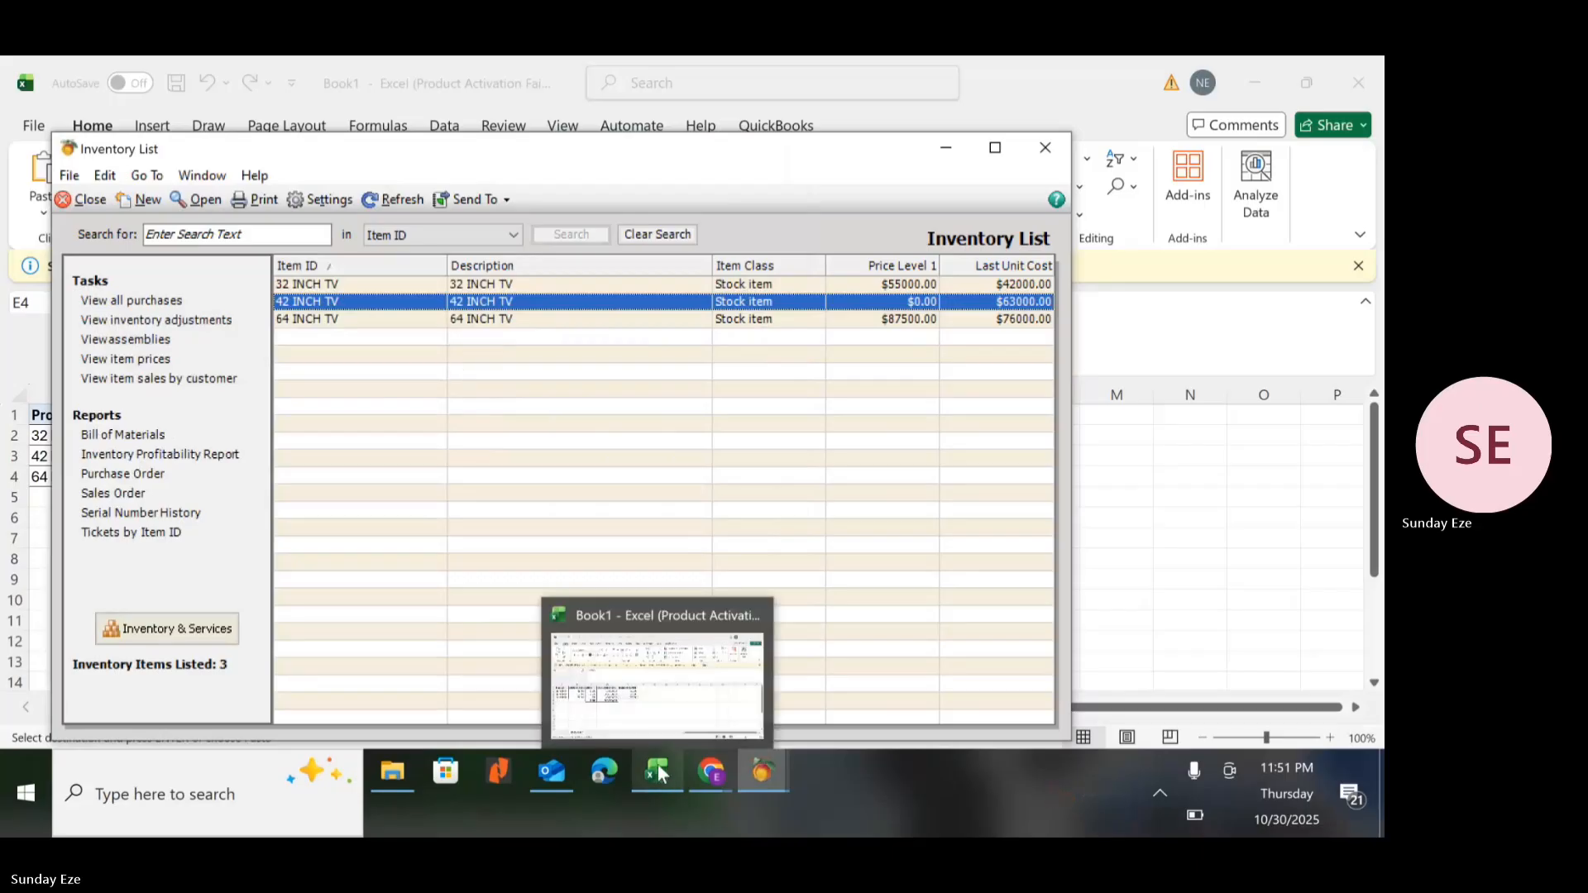
{"action": "left_click", "coordinate": [677, 682]}
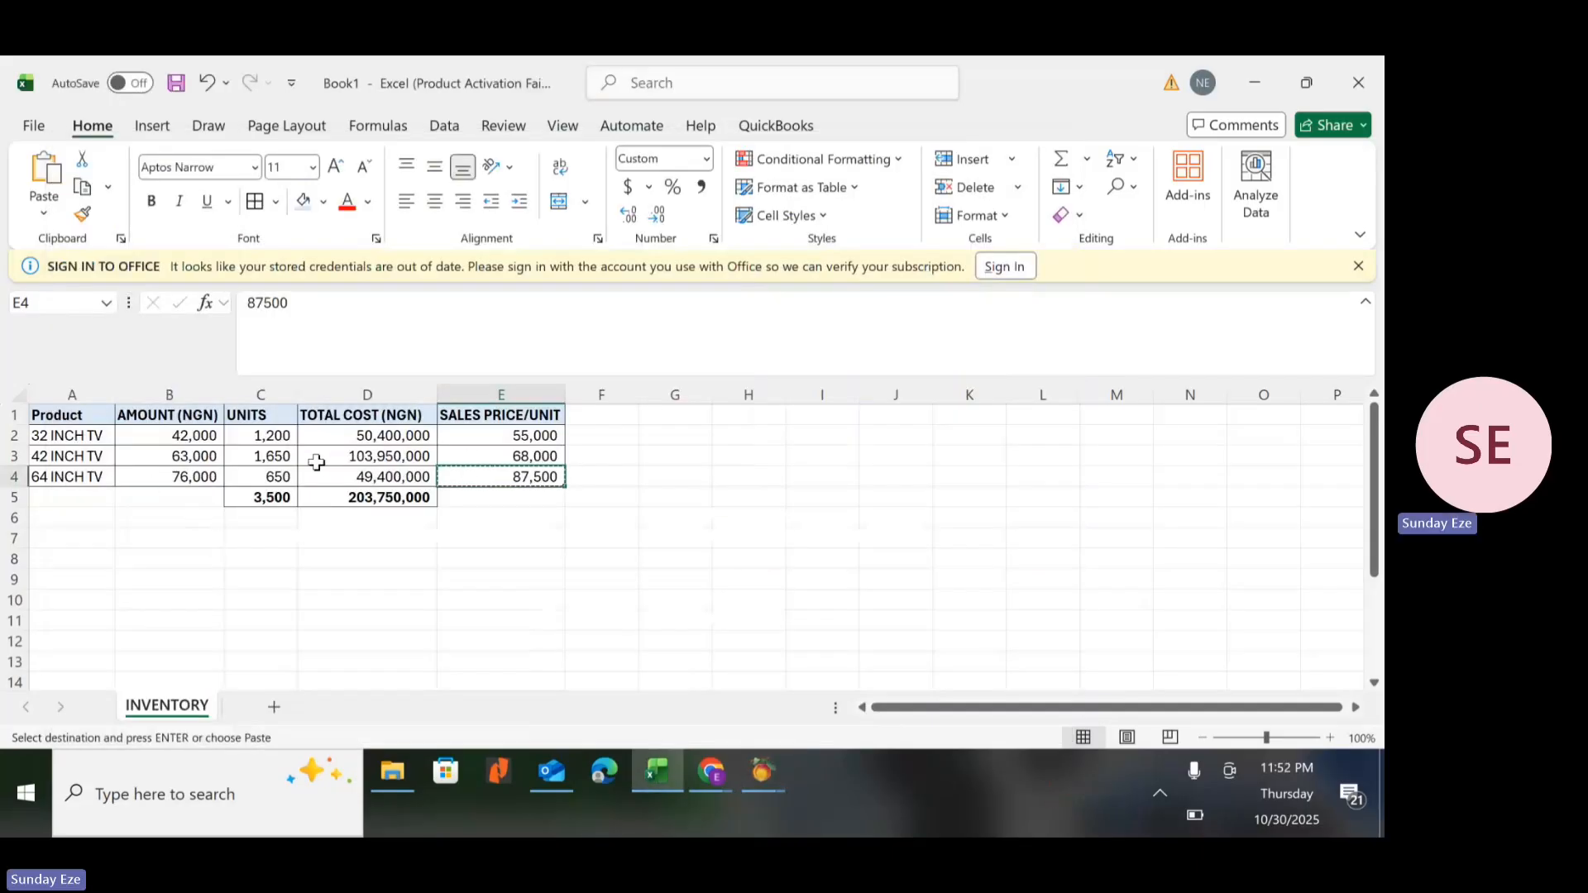
{"action": "left_click", "coordinate": [486, 454]}
{"action": "key", "text": "ctrl+c"}
{"action": "key", "text": "alt+Tab"}
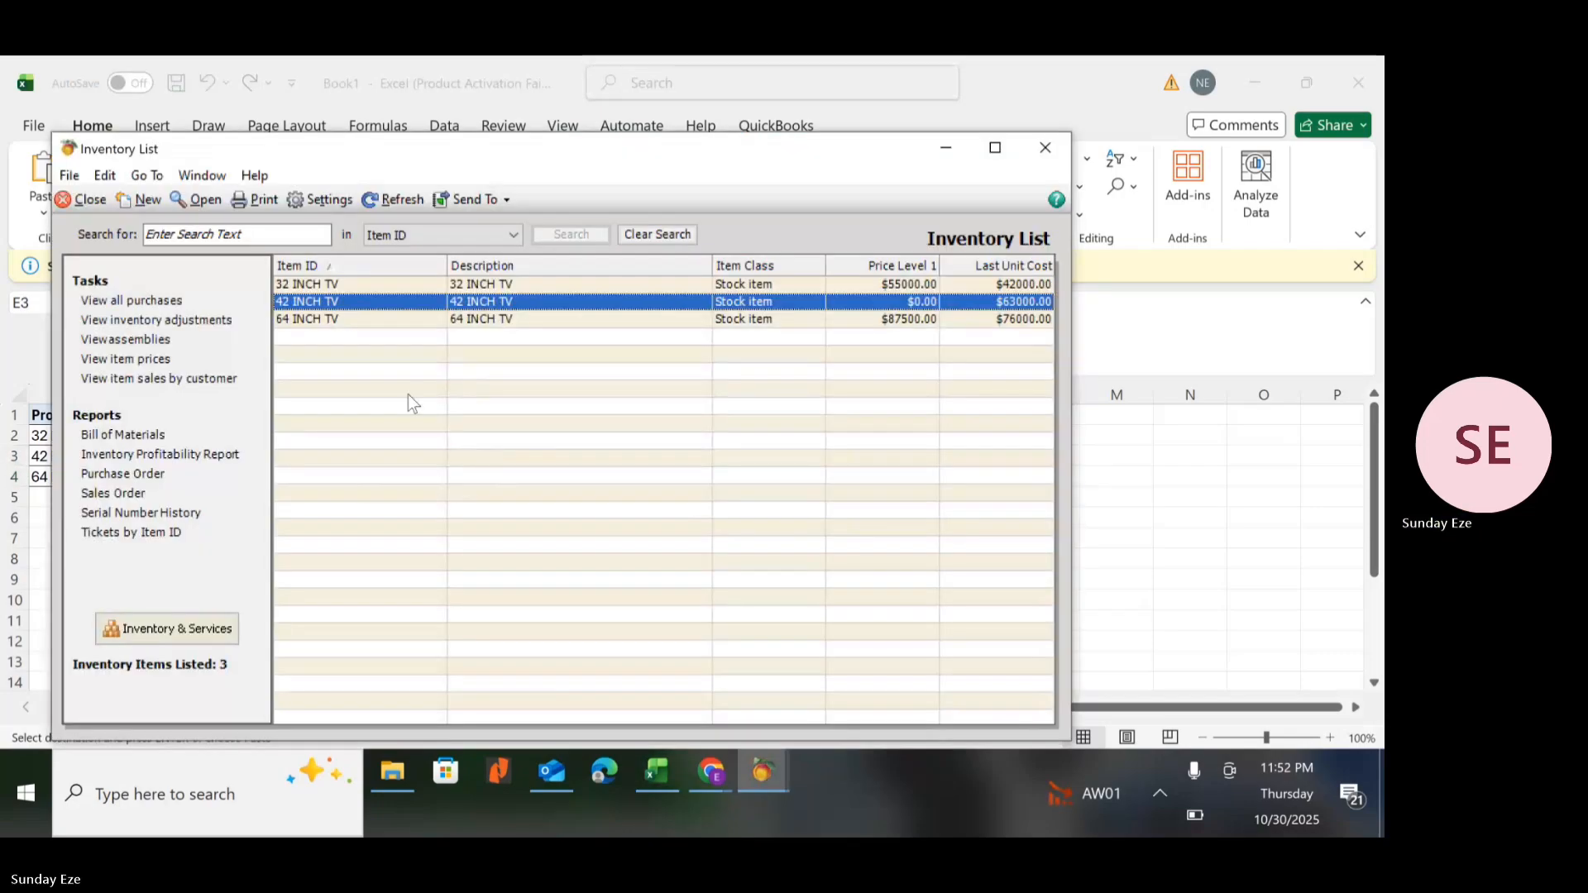
Open the 42 INCH TV's record from the list, set its Price Level 1 to 68,000, and save the item.
{"action": "double_click", "coordinate": [860, 304]}
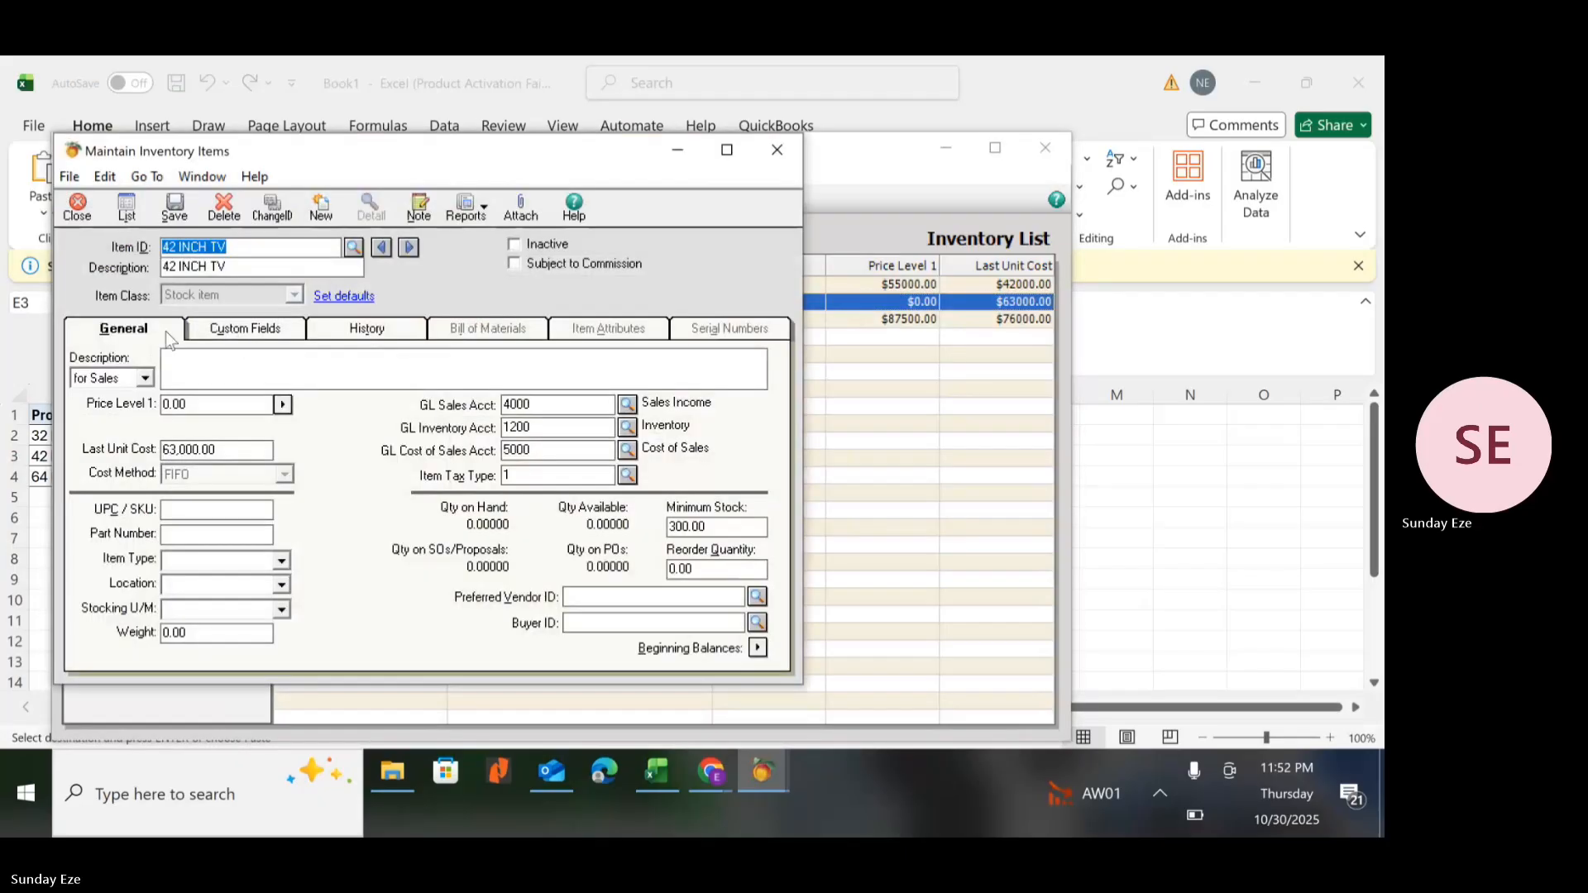
{"action": "left_click", "coordinate": [190, 403]}
{"action": "type", "text": "68,000"}
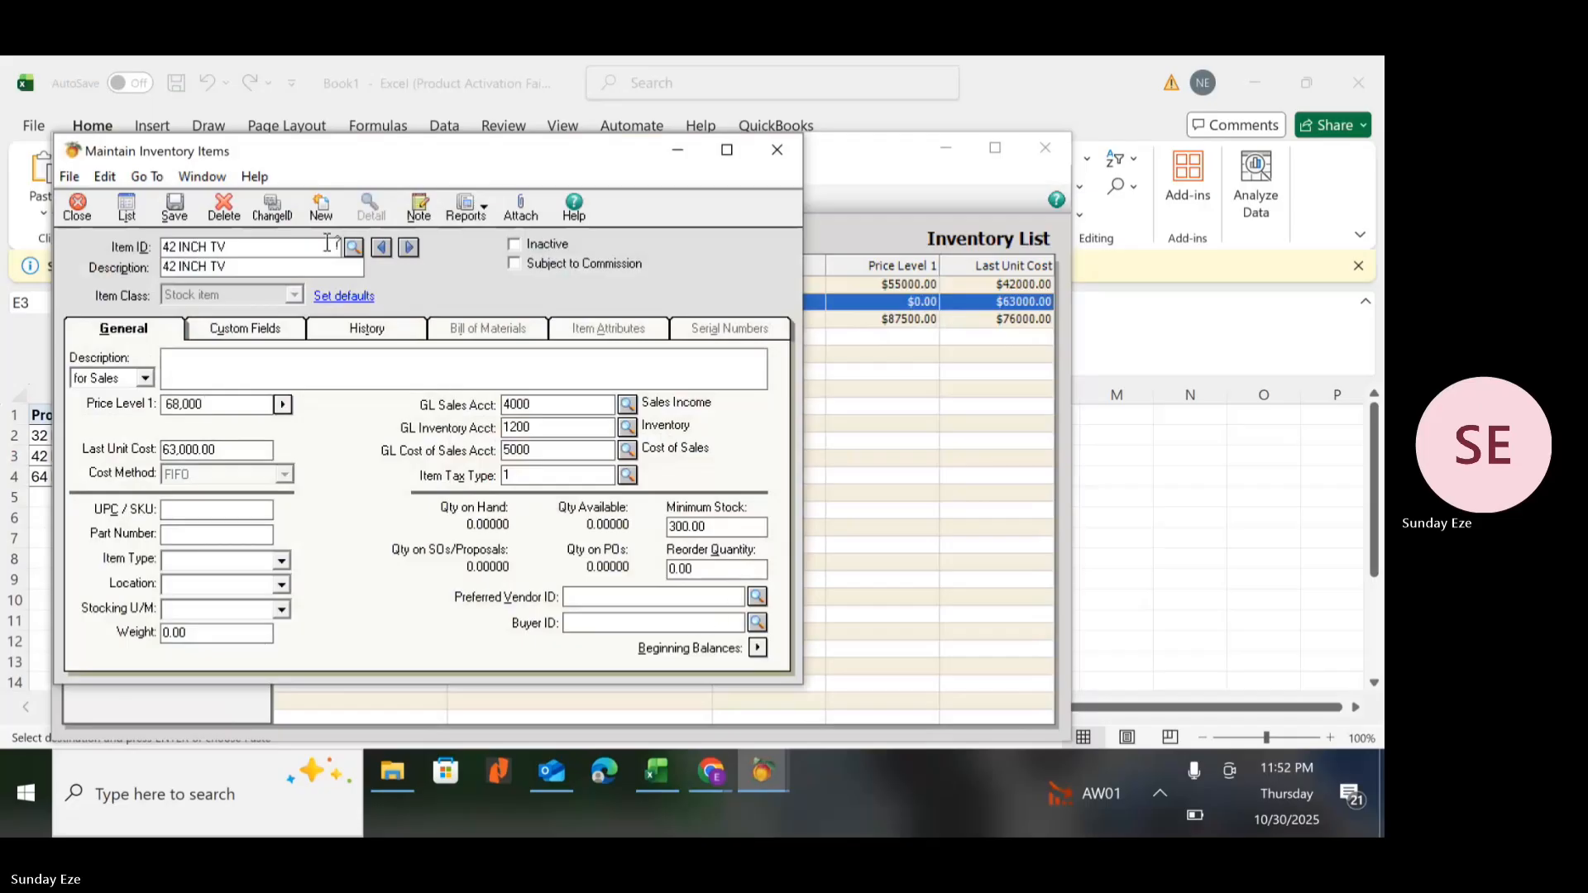
{"action": "left_click", "coordinate": [178, 209]}
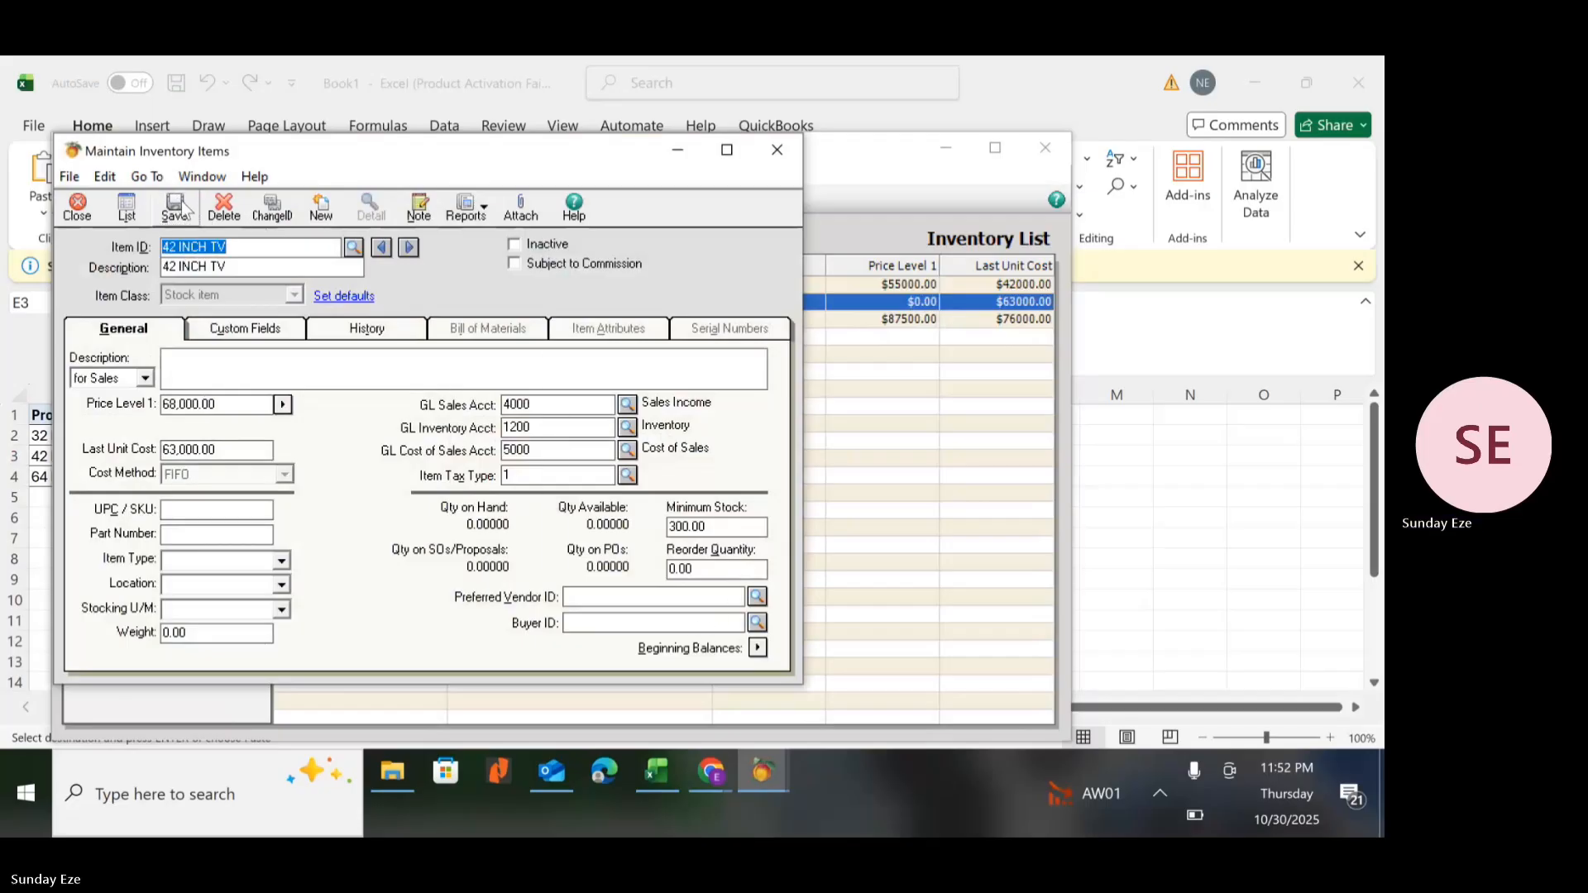
Review the prices and costs of all three TVs in the inventory list, and close the list and the item record.
{"action": "left_click", "coordinate": [125, 208]}
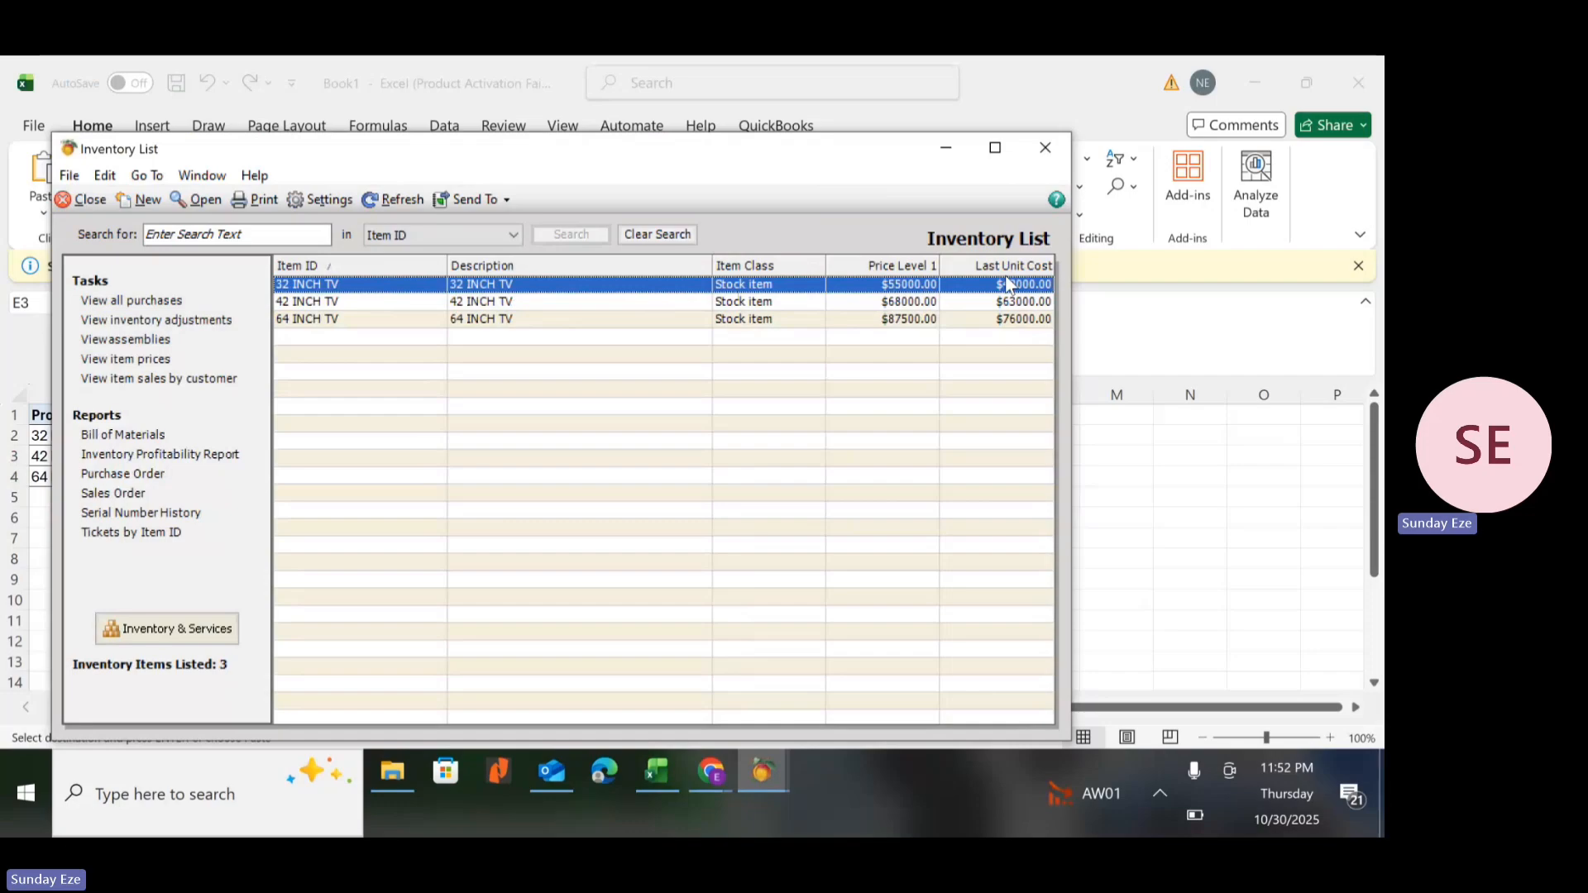
{"action": "left_click", "coordinate": [1046, 158]}
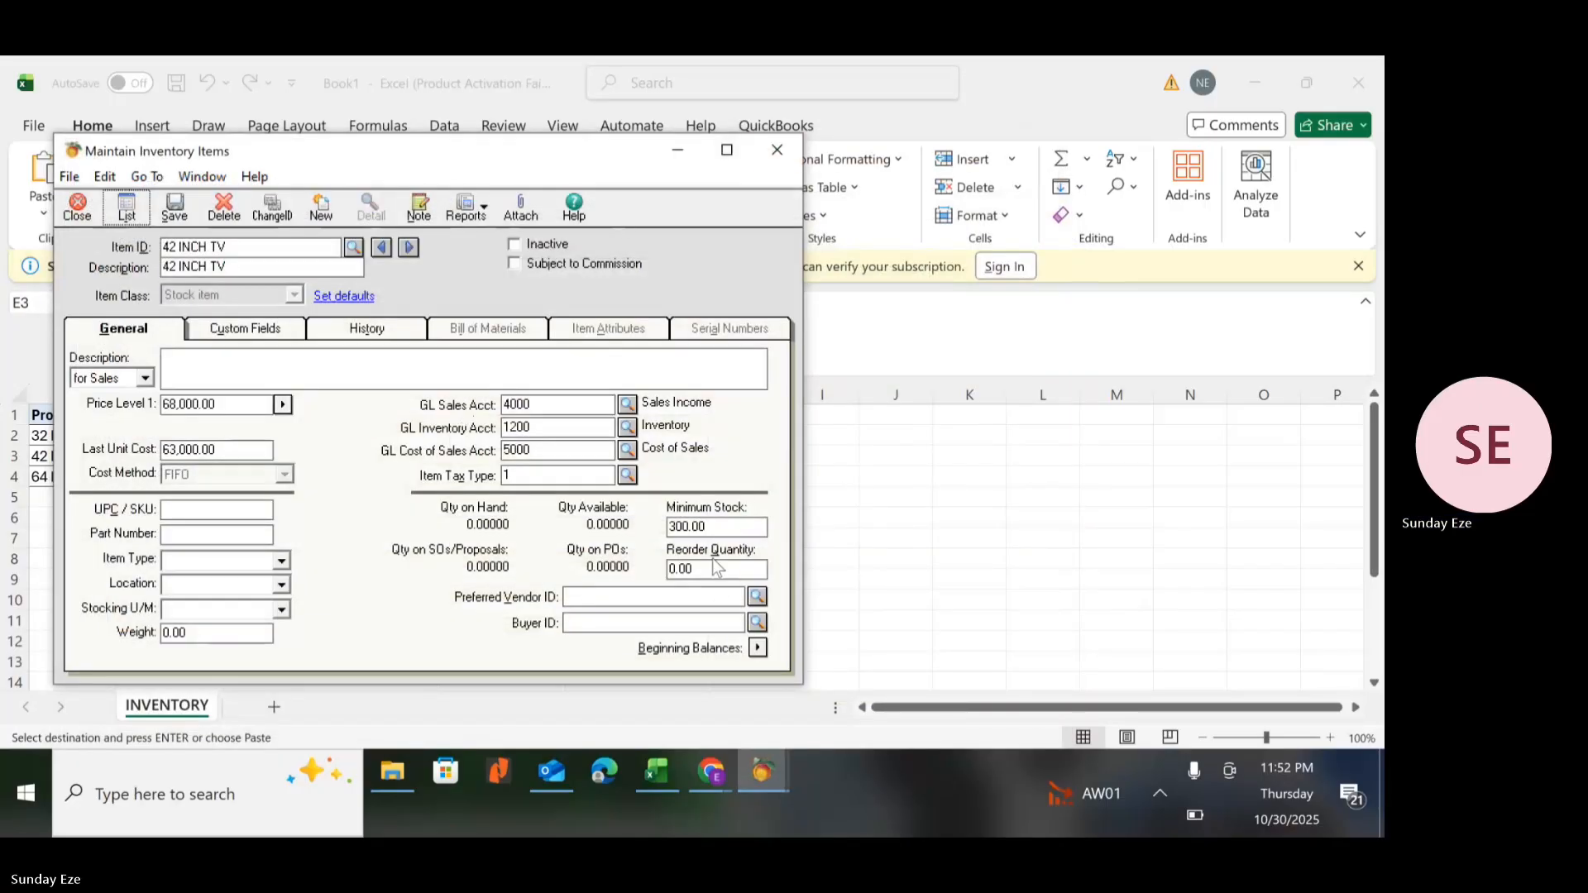
{"action": "left_click", "coordinate": [777, 150]}
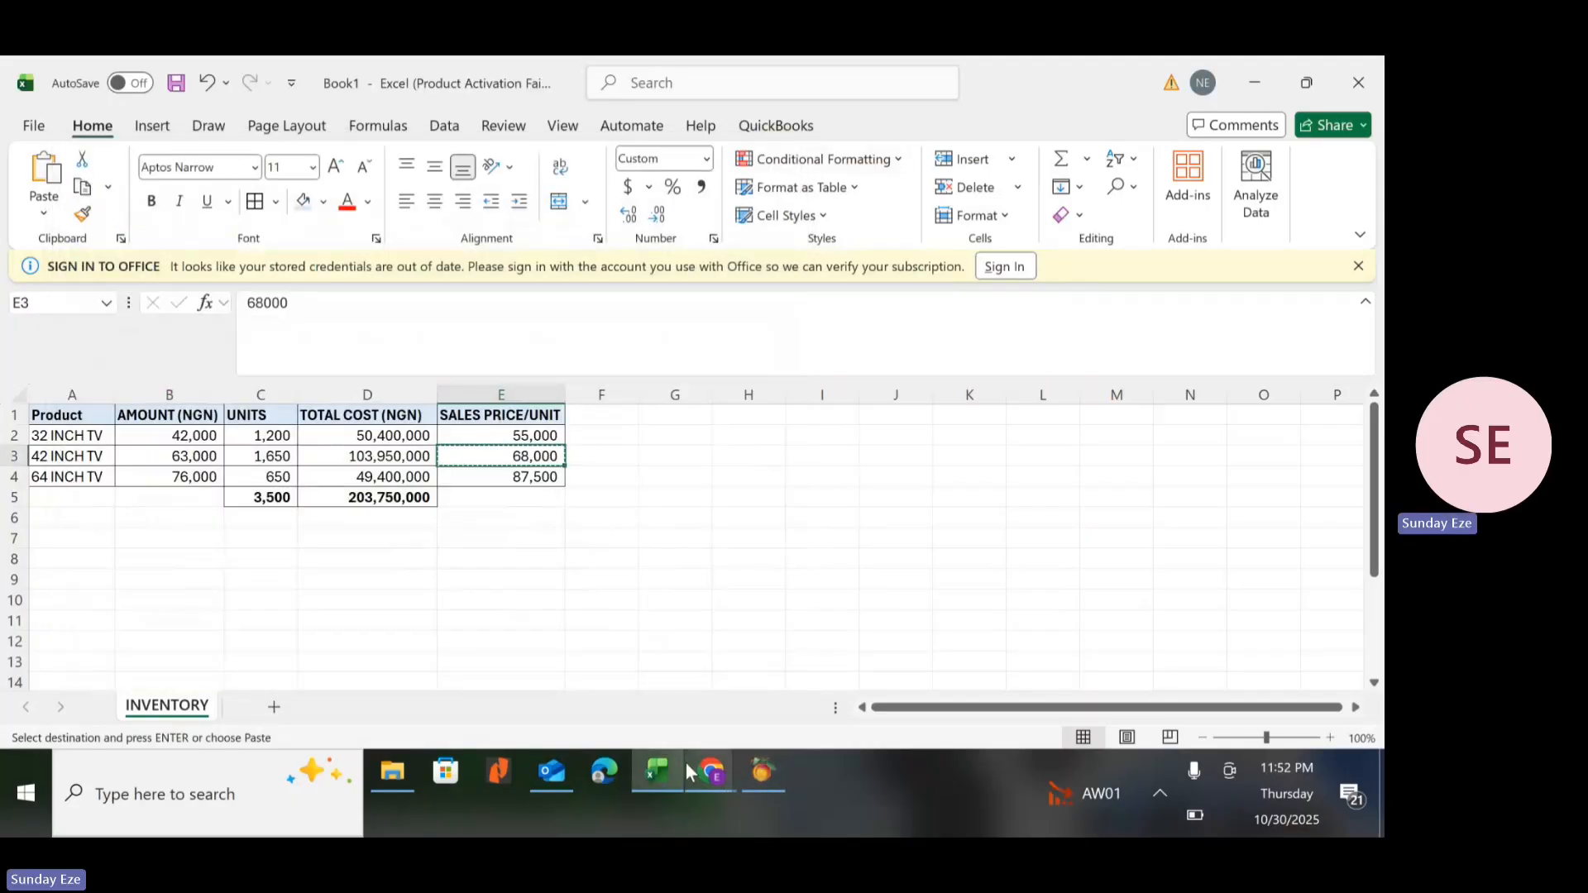
Switch to Peachtree's main window and review the Inventory & Services, Customers & Sales, and Vendors & Purchases pages, returning to Inventory & Services.
{"action": "mouse_move", "coordinate": [761, 772]}
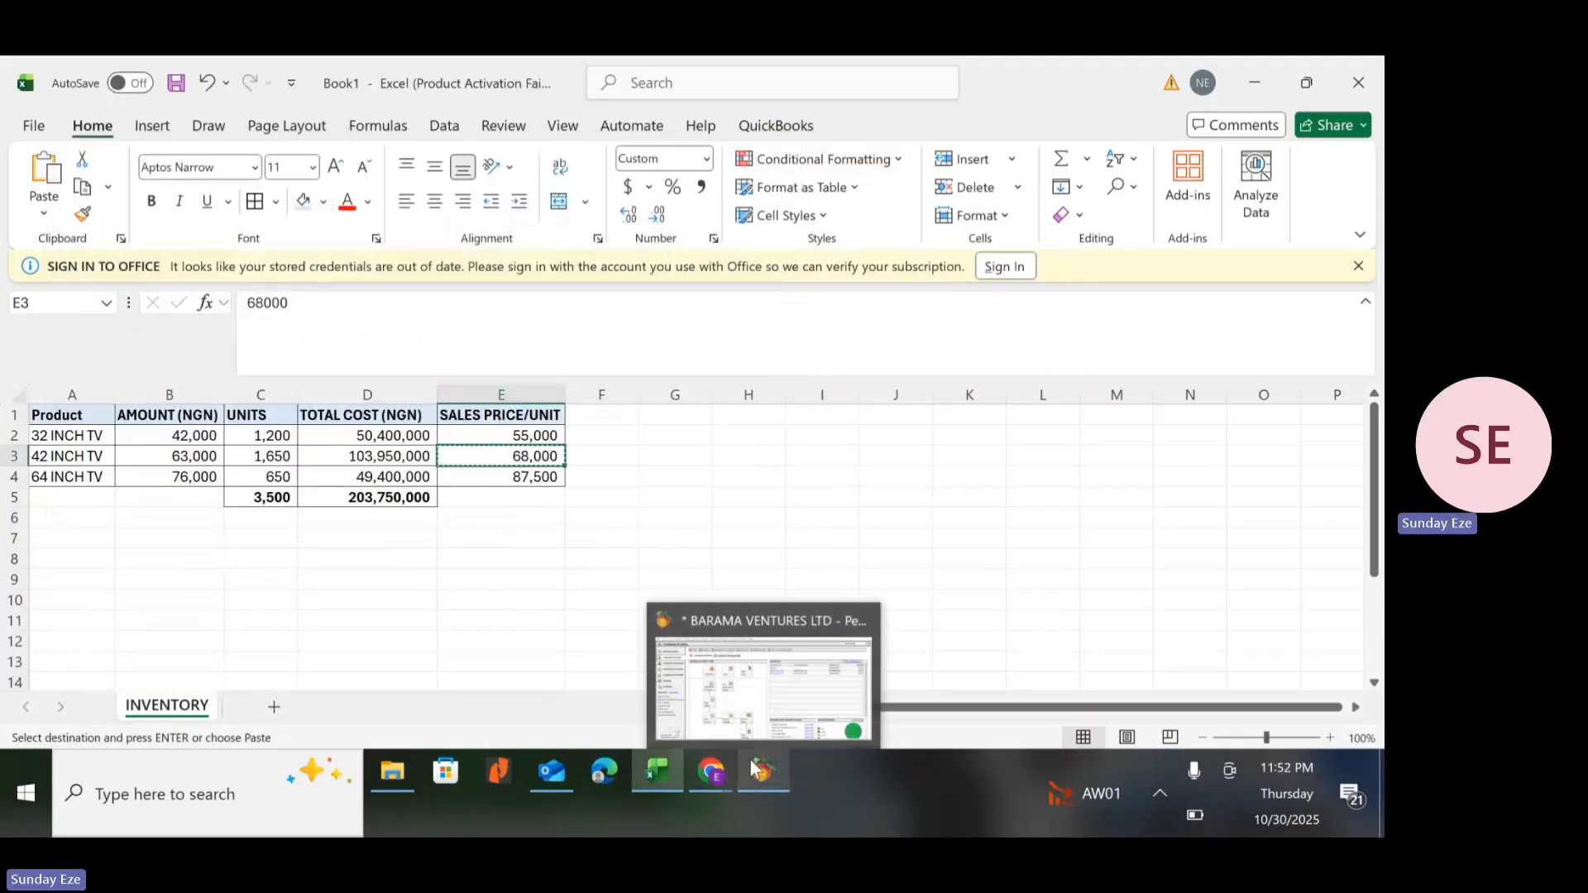
{"action": "left_click", "coordinate": [748, 682]}
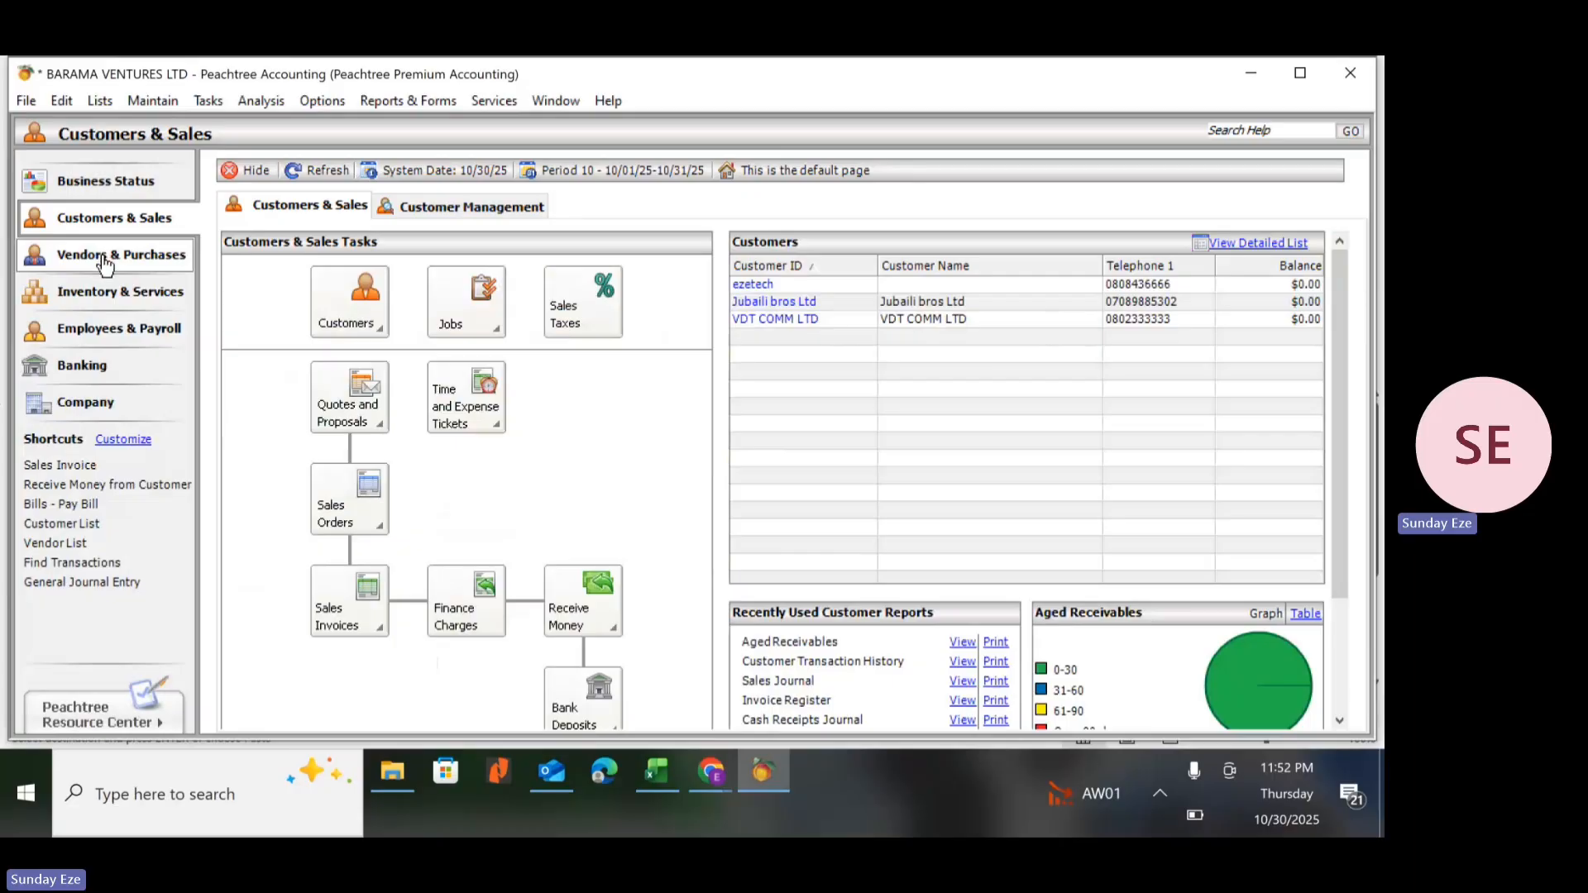
{"action": "left_click", "coordinate": [103, 300]}
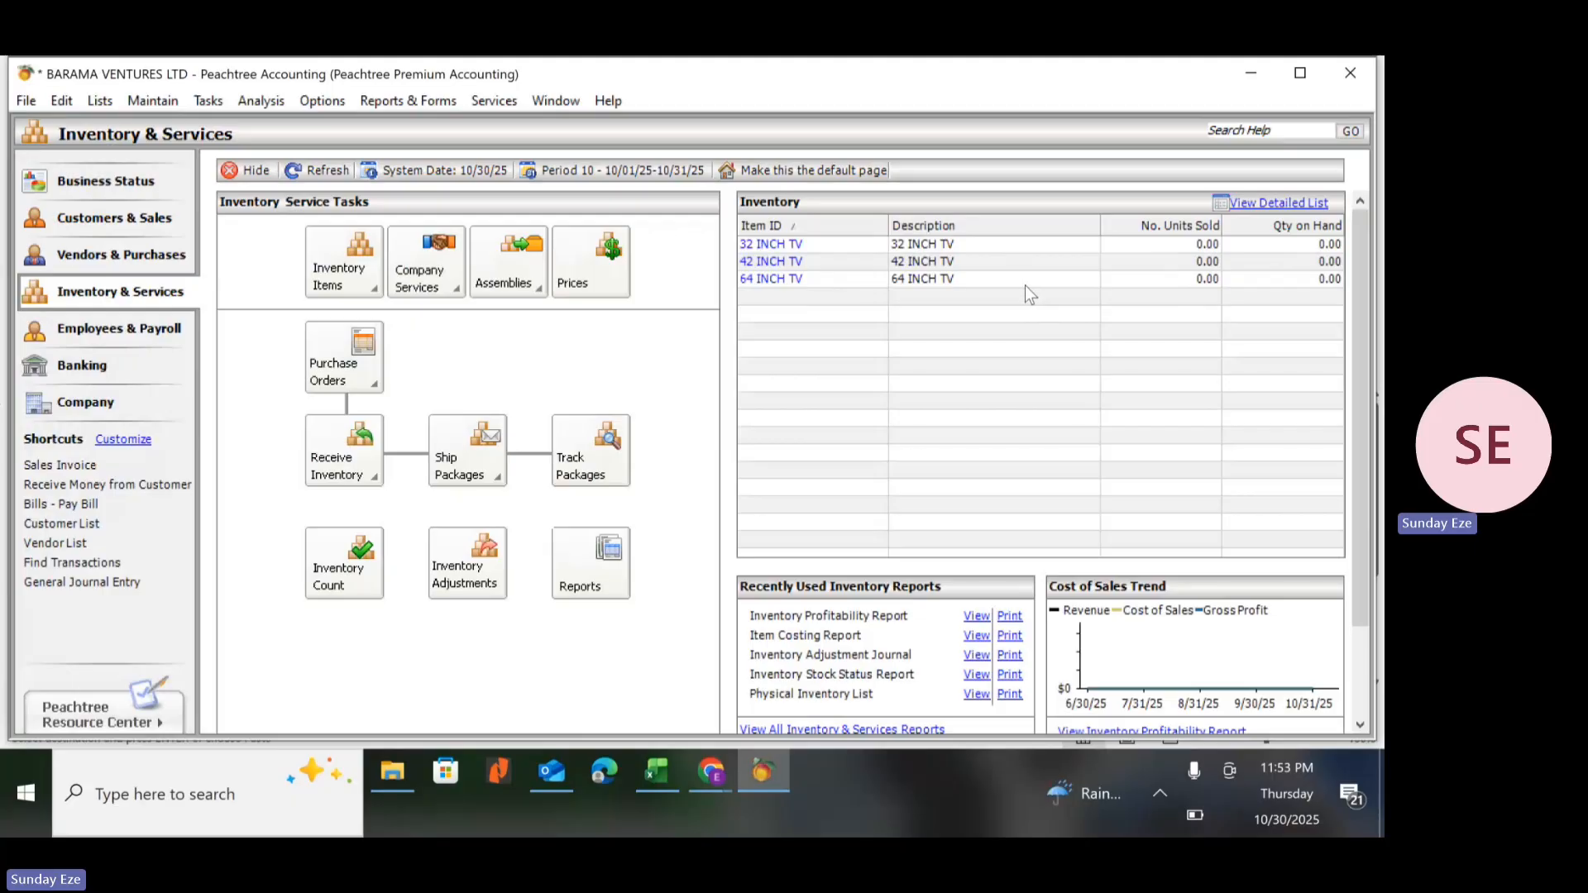
{"action": "left_click", "coordinate": [122, 222]}
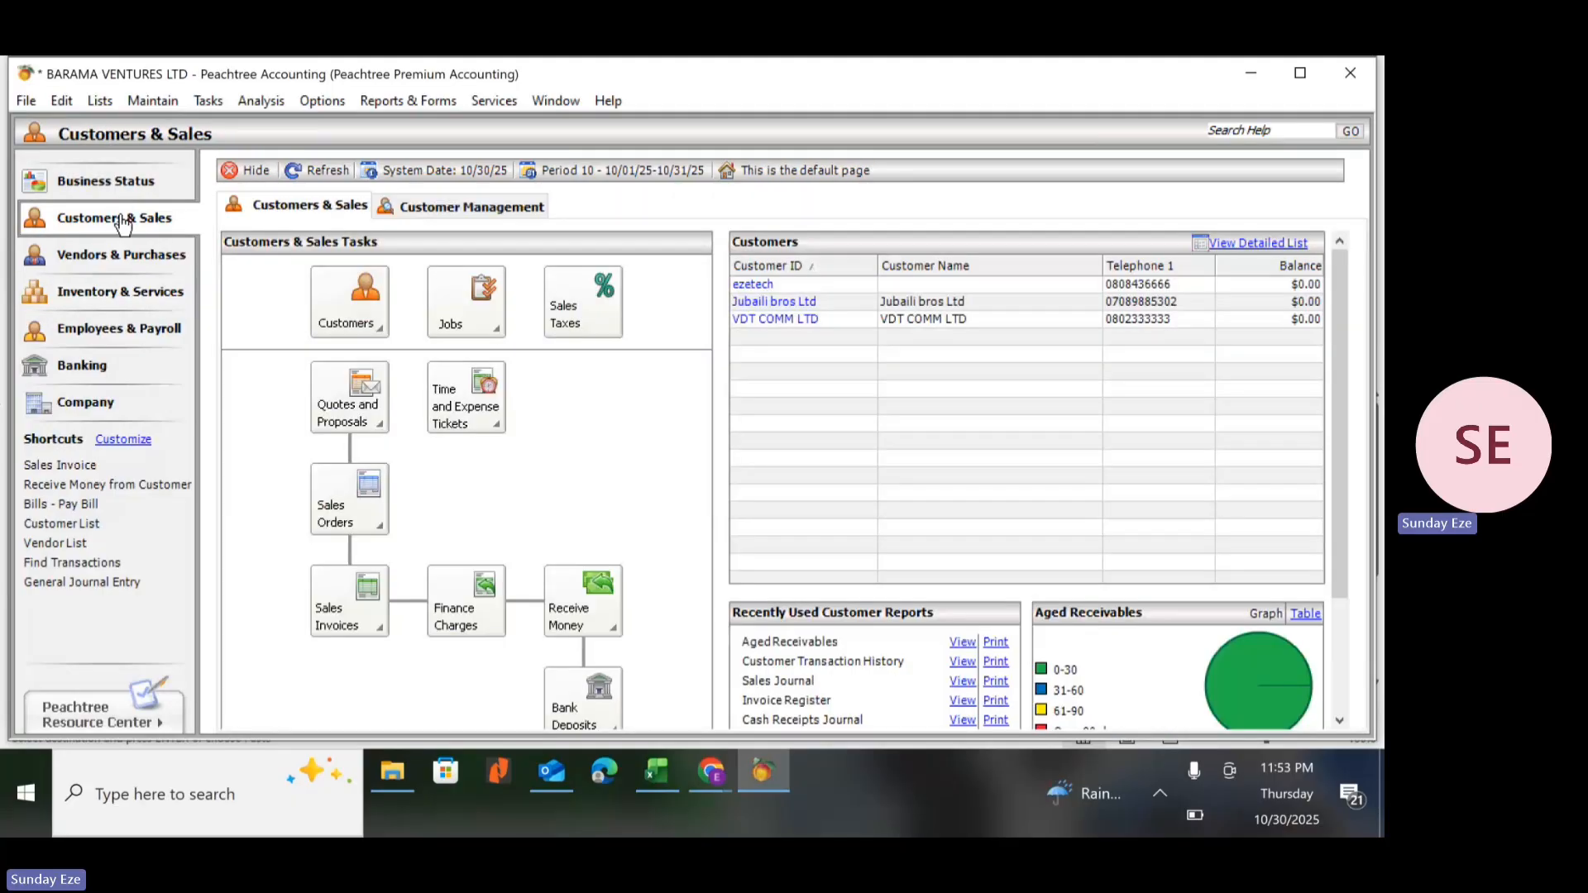
{"action": "left_click", "coordinate": [108, 253]}
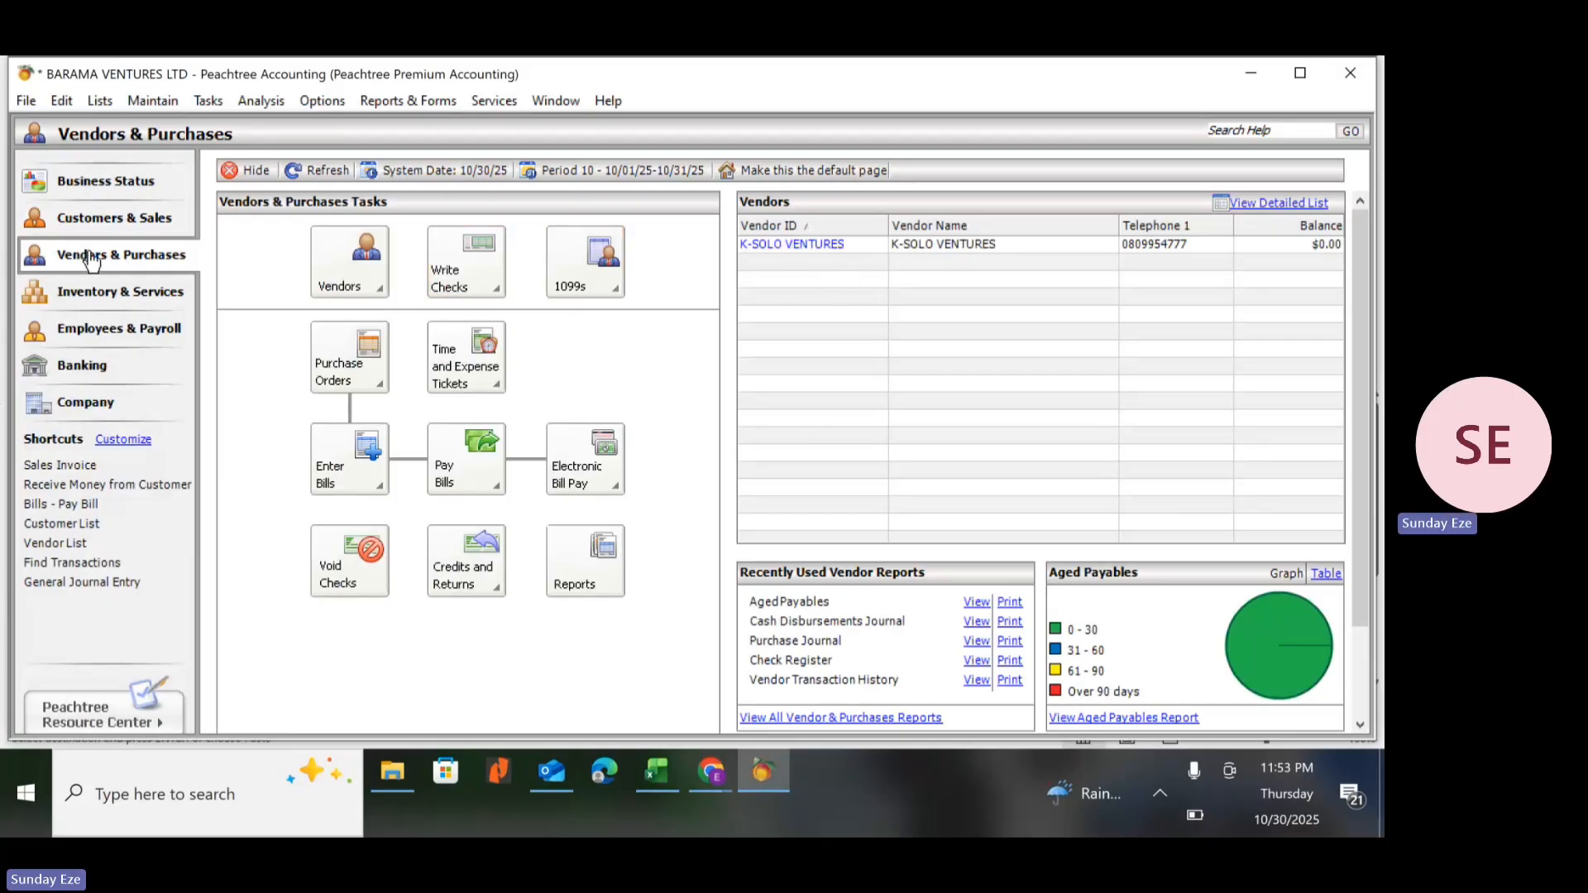
{"action": "left_click", "coordinate": [93, 291]}
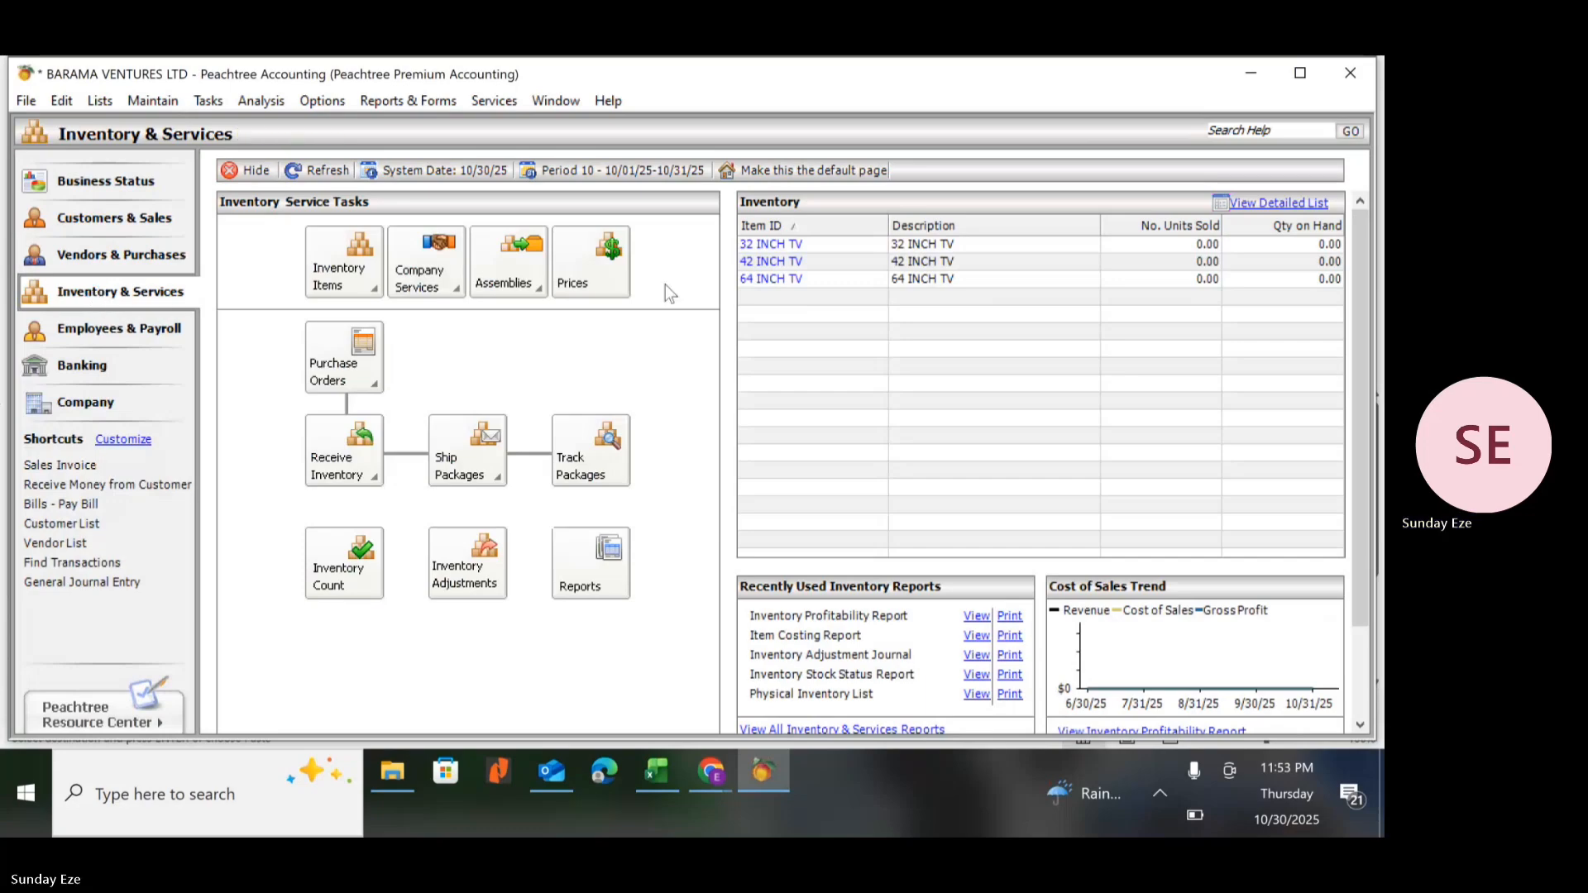